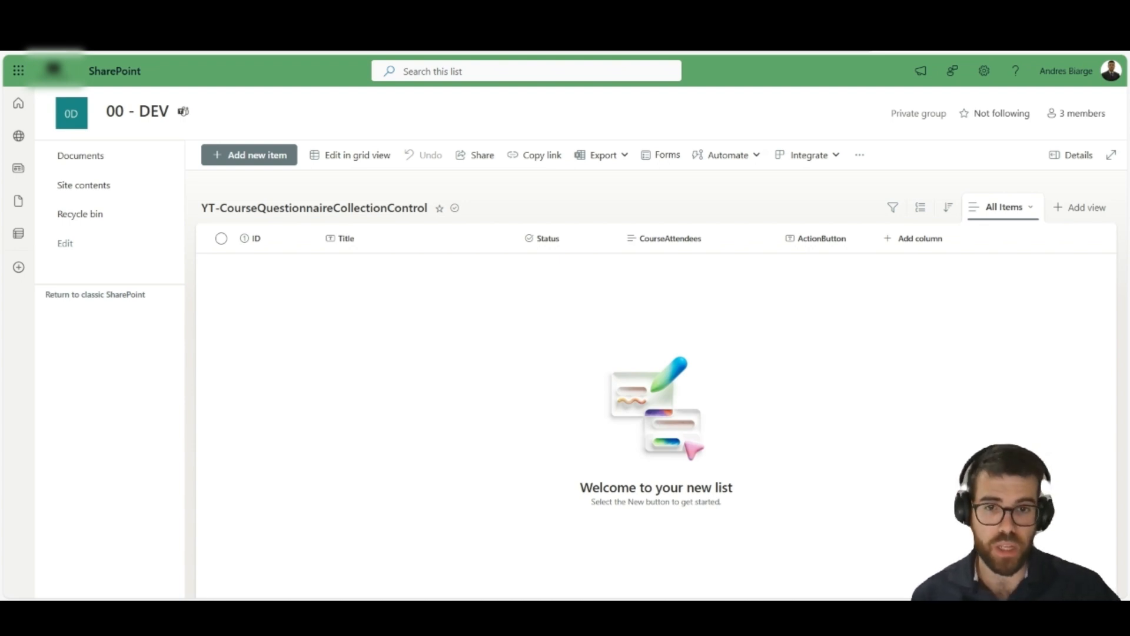
Add a list item titled Test YouTube English with three semicolon-separated attendee e-mails in CourseAttendees, without leading spaces, and save it
left_click(255, 158)
type("Test YouTube English")
left_click(389, 307)
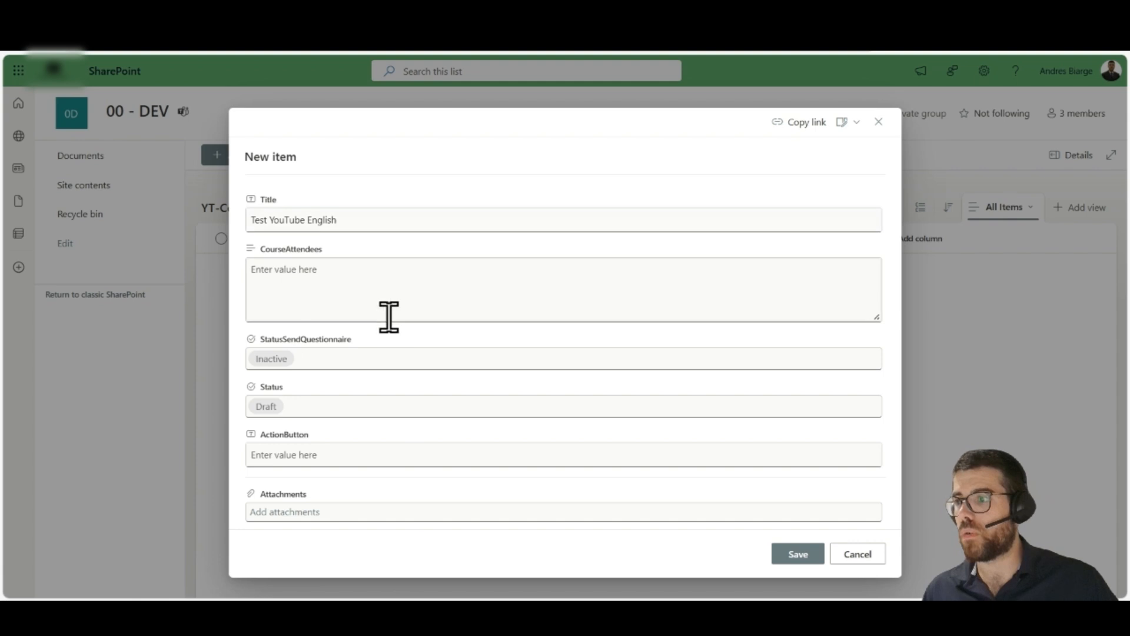
key("ctrl+v")
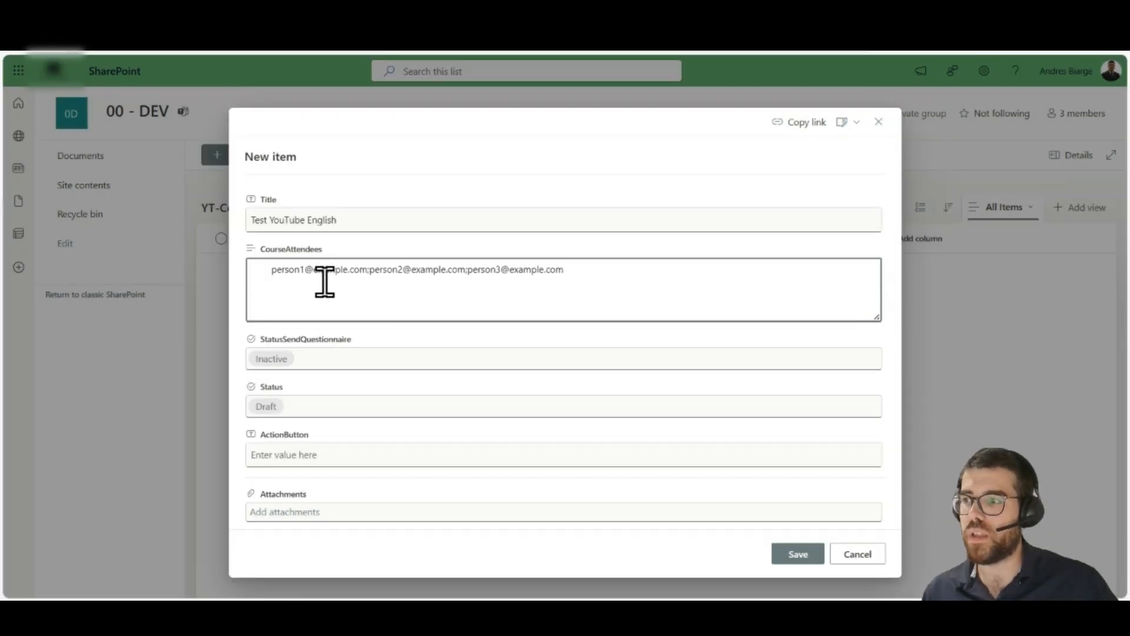
left_click_drag(269, 270, 225, 270)
key("BackSpace")
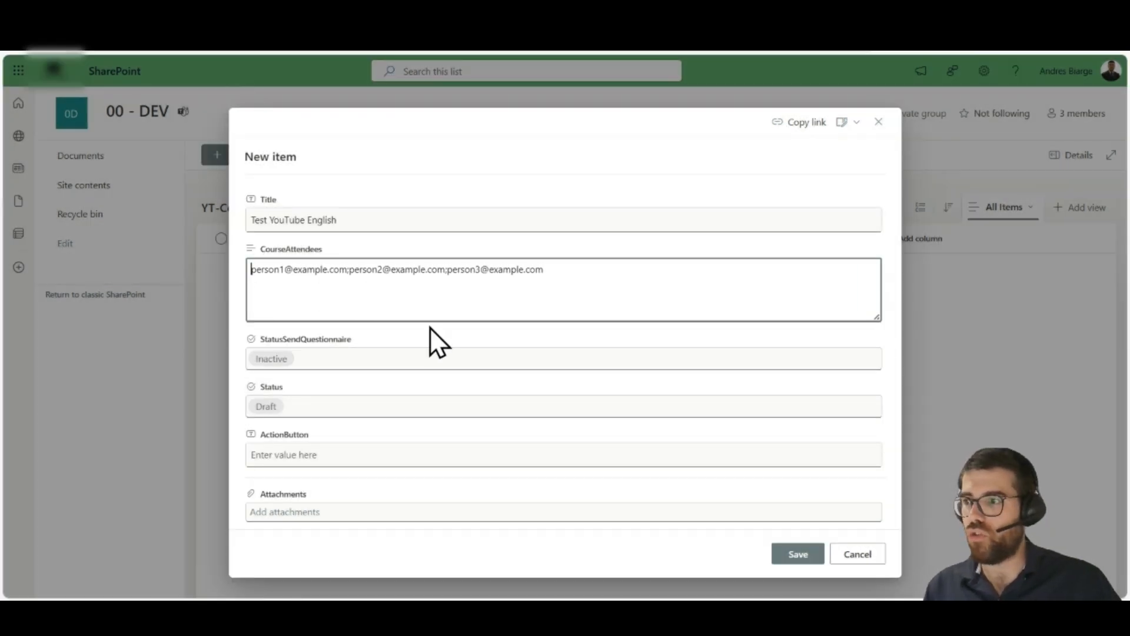
left_click(799, 554)
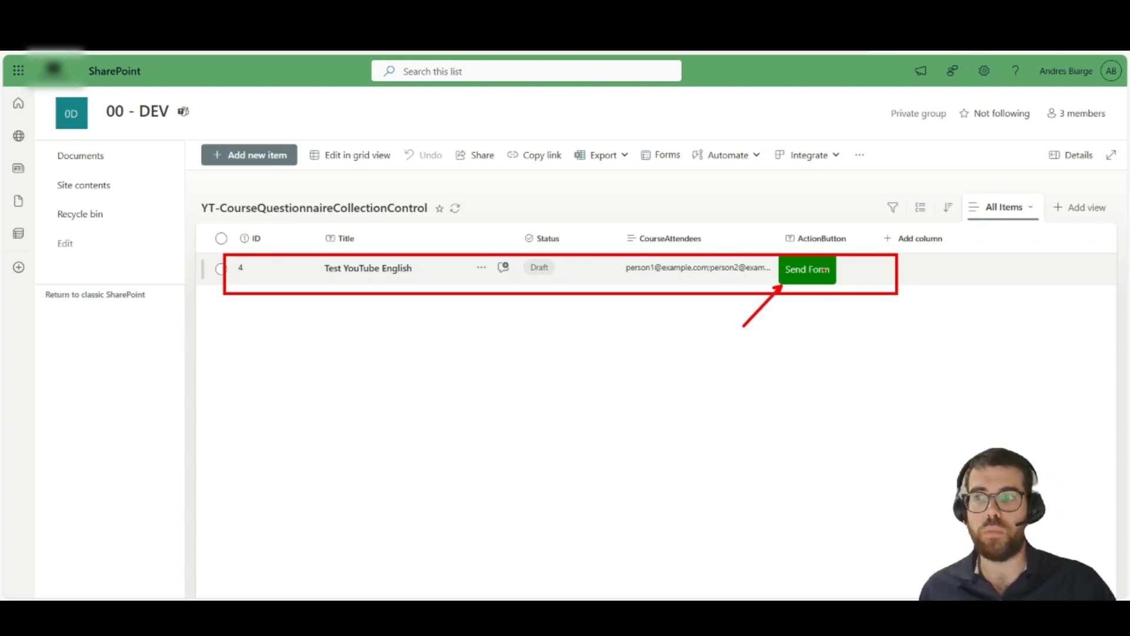
Run the Launch Questionnaires flow for the Test YouTube English item through its Send Form action
left_click(801, 272)
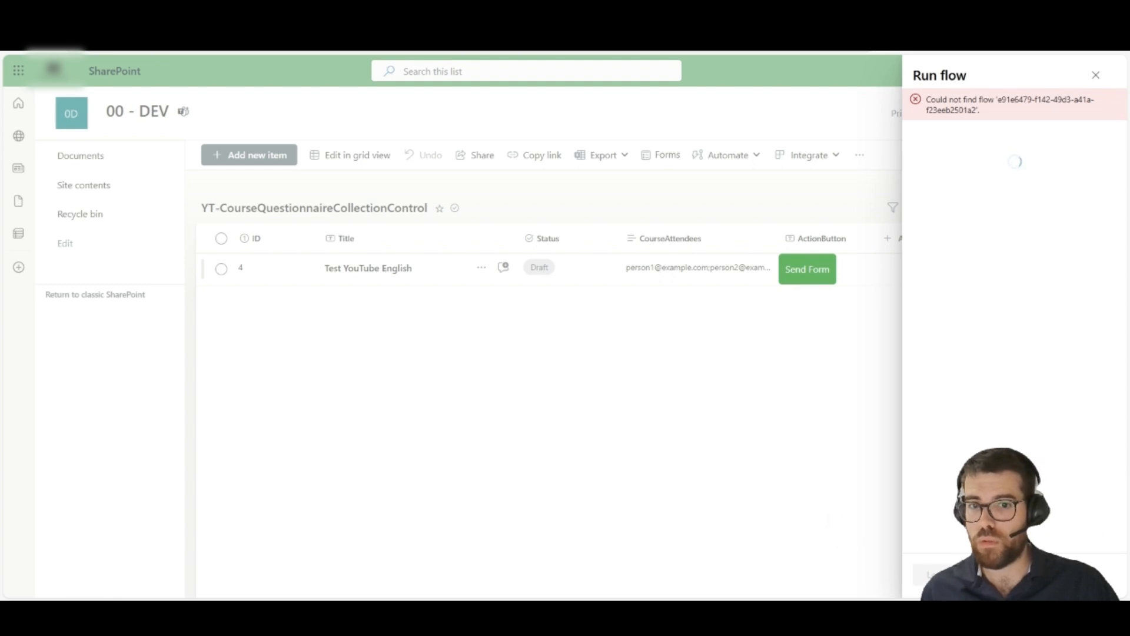
left_click(1005, 575)
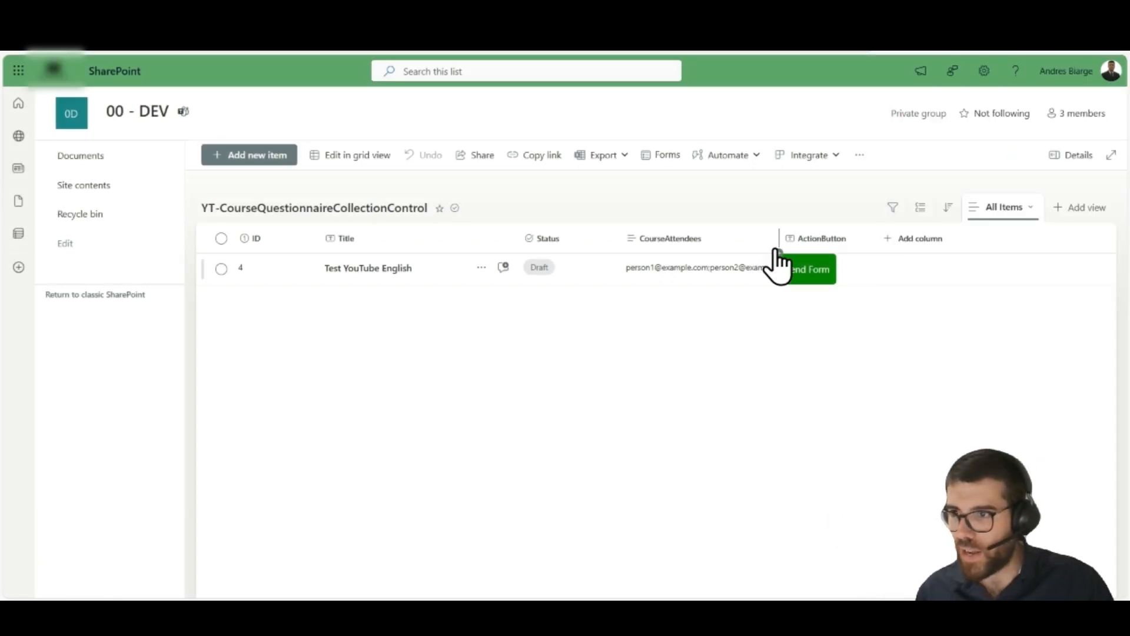
left_click(818, 277)
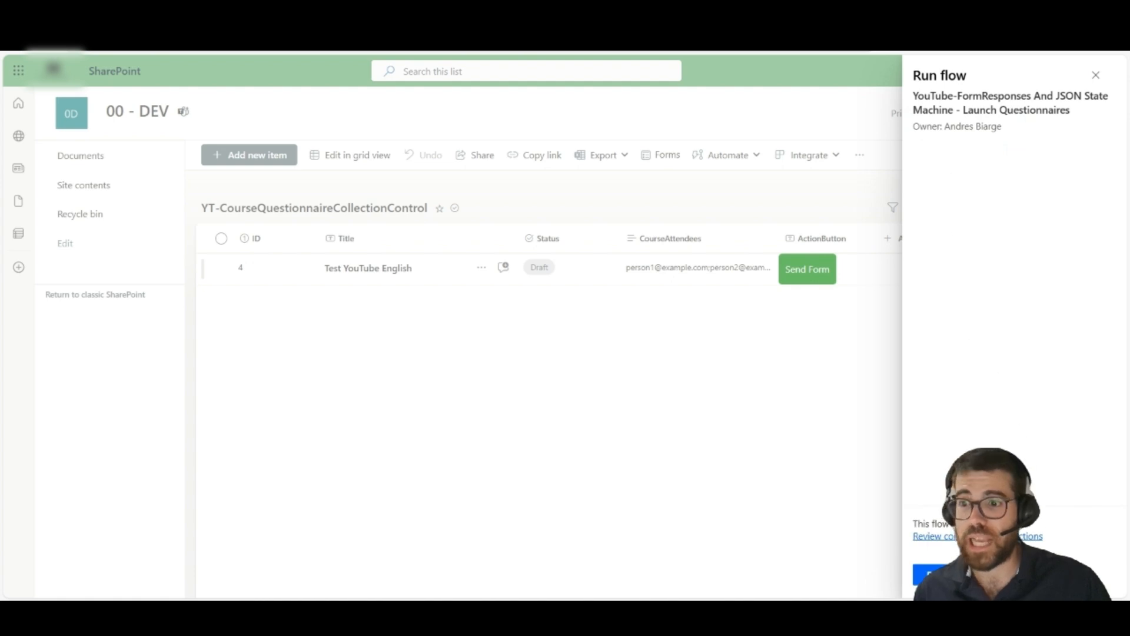
left_click(940, 574)
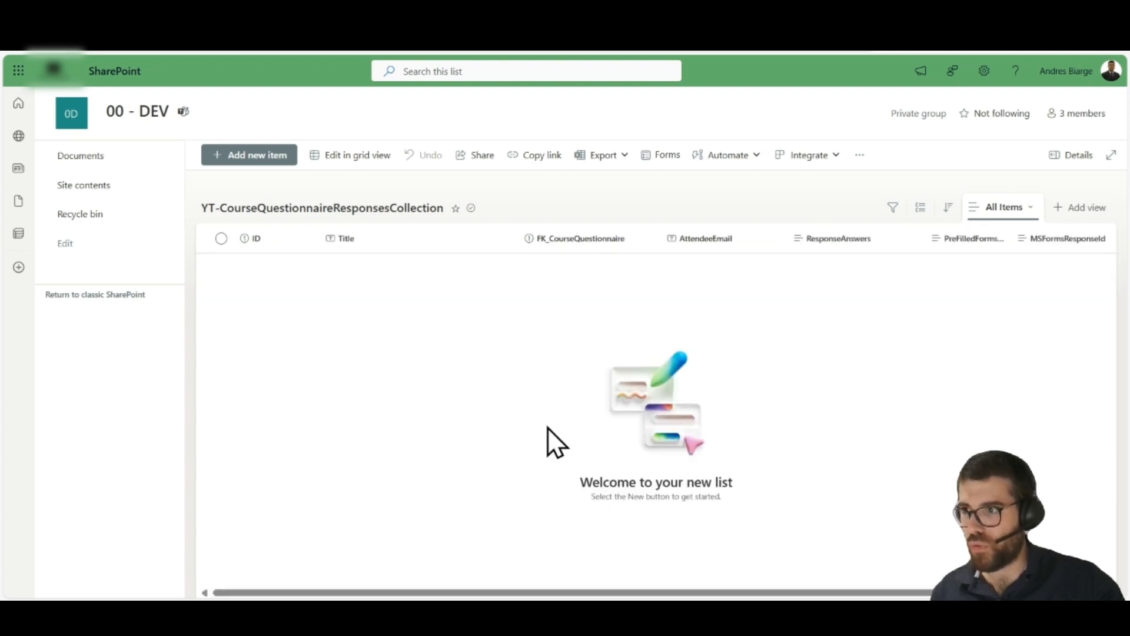
Reload the YT-CourseQuestionnaireResponsesCollection list and examine its ResponseAnswers, pre-filled form link and FK_CourseQuestionnaire columns
key("F5")
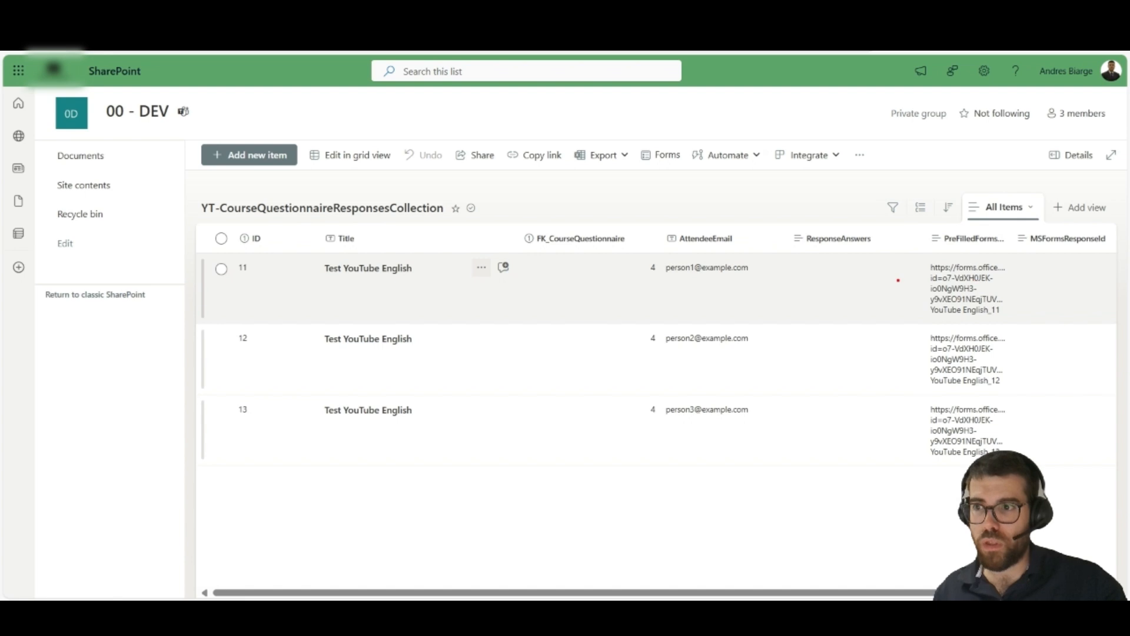
left_click_drag(797, 251, 885, 461)
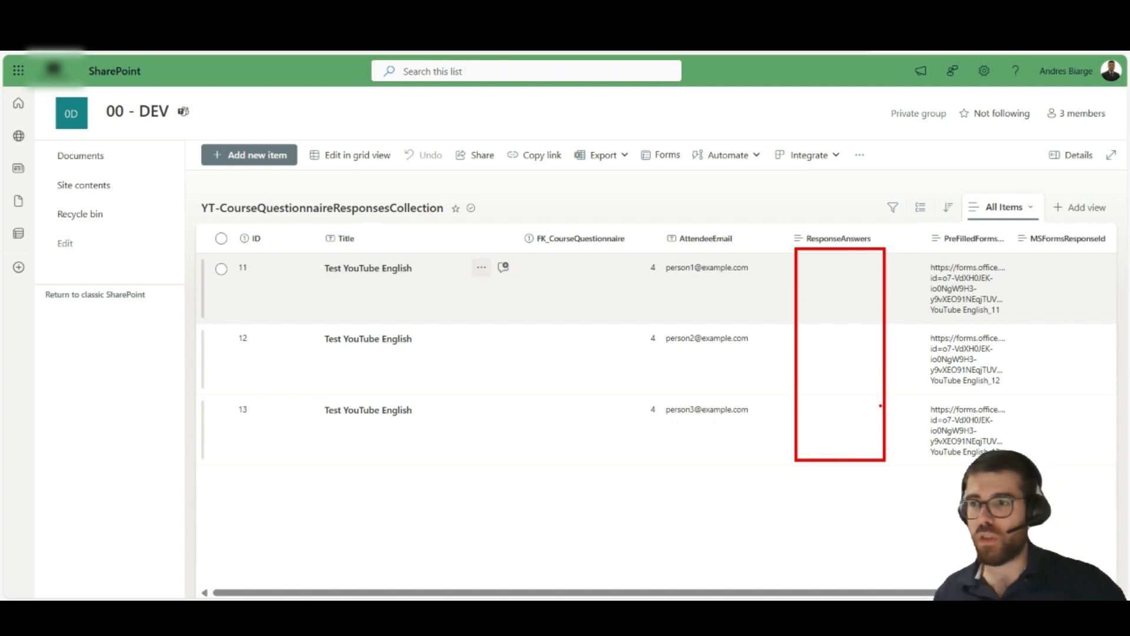
mouse_move(926, 257)
left_mouse_down()
mouse_move(953, 254)
mouse_move(977, 331)
mouse_move(957, 249)
mouse_move(976, 249)
left_mouse_up()
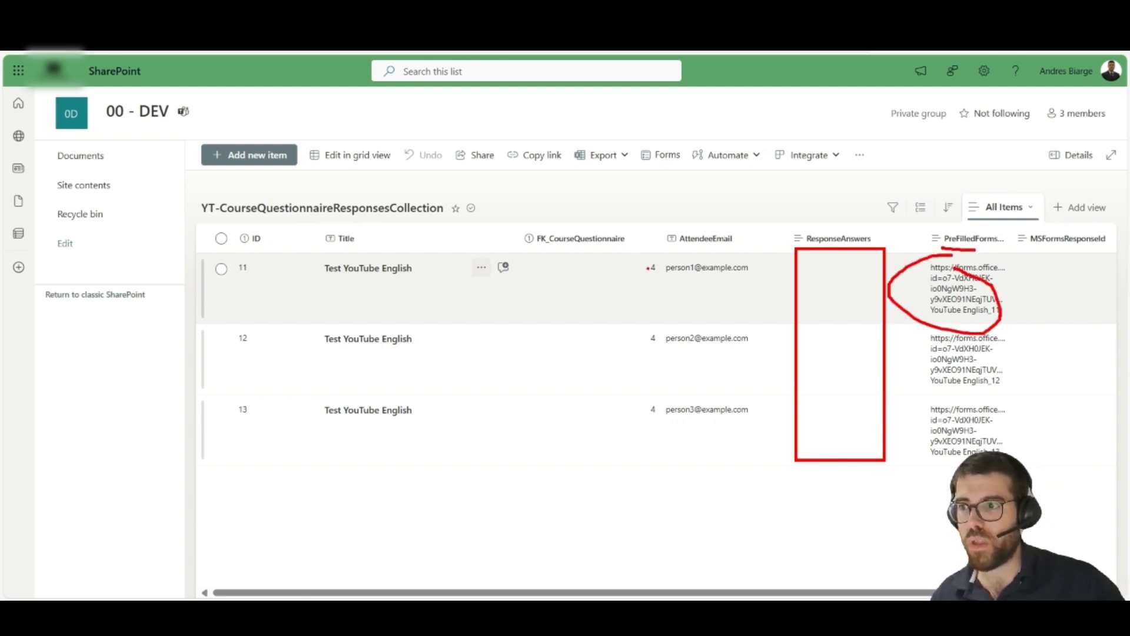
left_click_drag(644, 347, 654, 347)
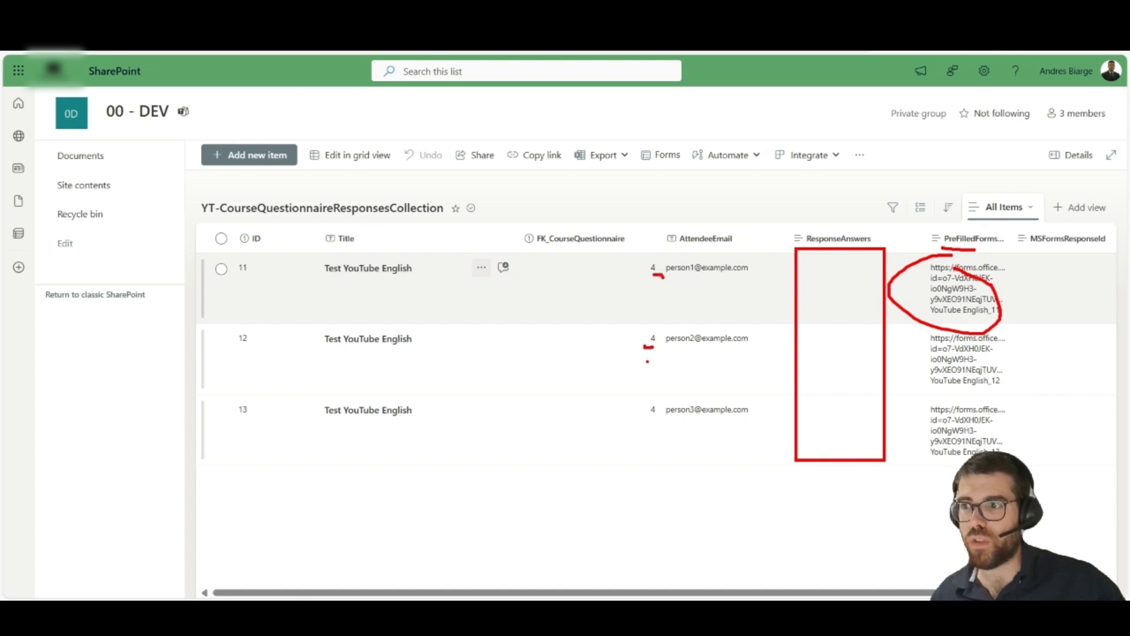
left_click_drag(639, 429, 653, 429)
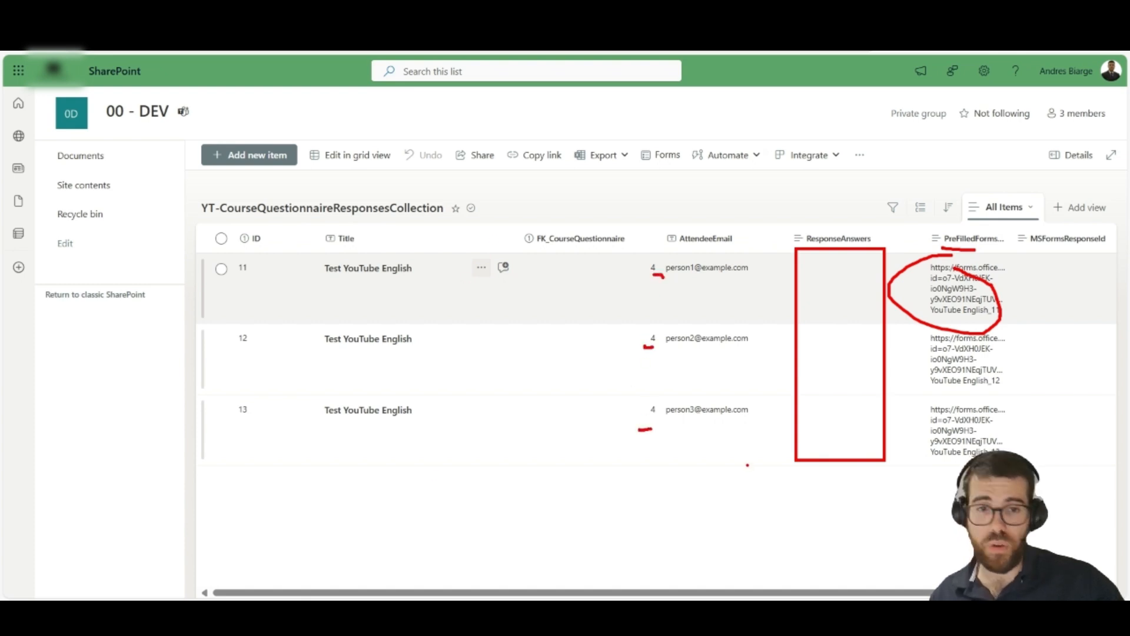
key("Escape")
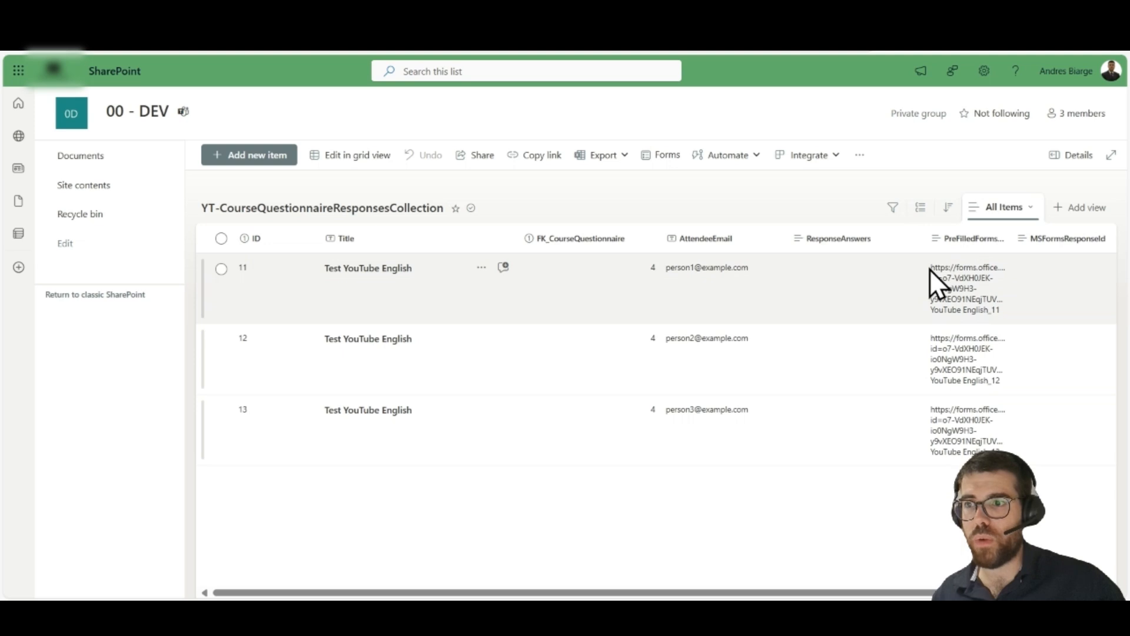
Copy the pre-filled form link of item 11 and open it in a new browser tab
left_click_drag(931, 268, 1003, 314)
left_click(747, 539)
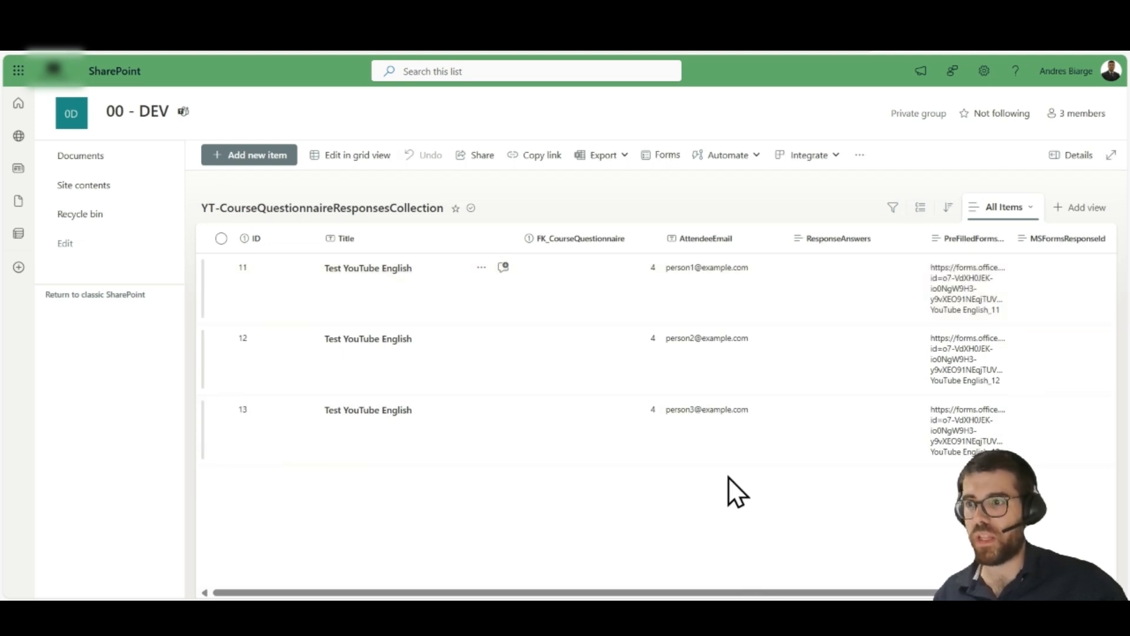
key("ctrl+t")
key("ctrl+v")
key("Return")
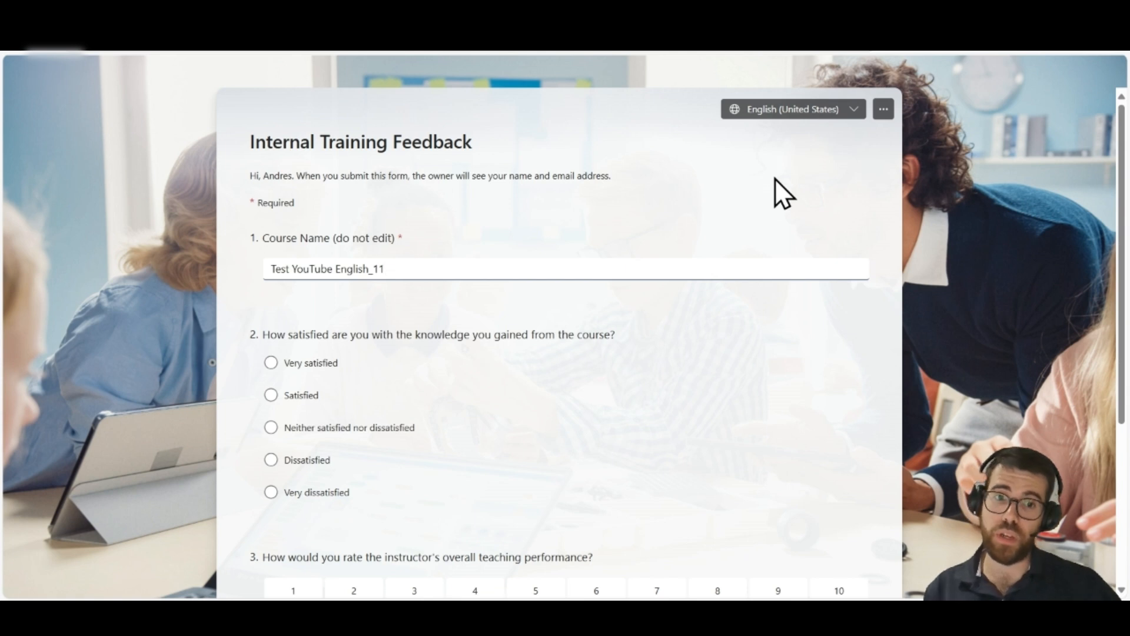
Answer the feedback form with Very satisfied for knowledge gained and 7 for instructor performance, and submit it
scroll(464, 312, "down", 1)
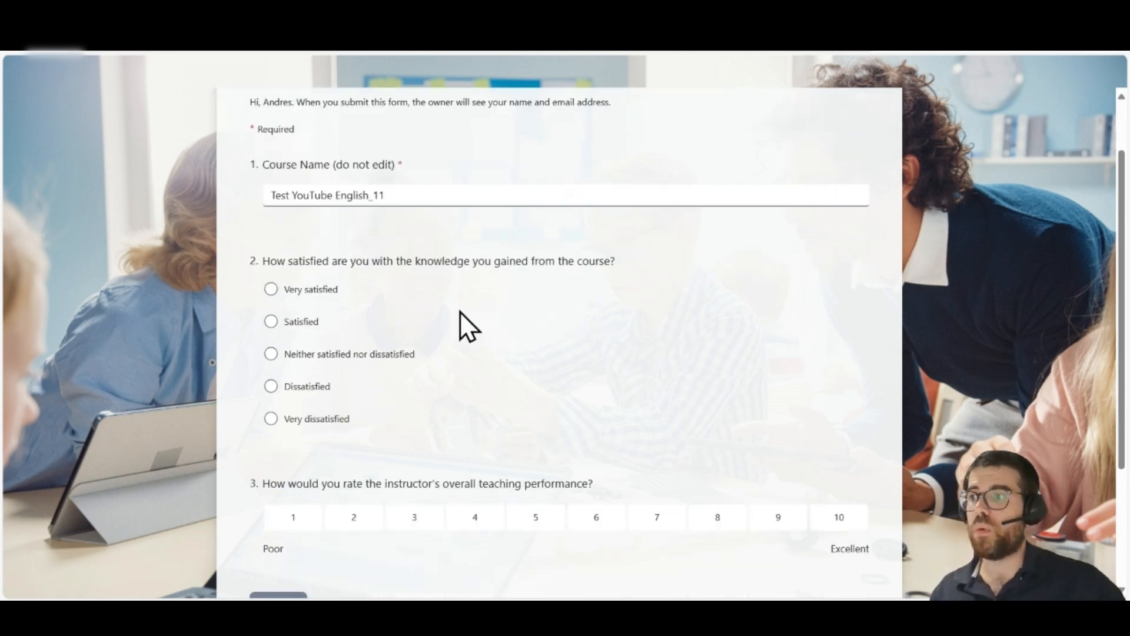
left_click(313, 291)
left_click(653, 518)
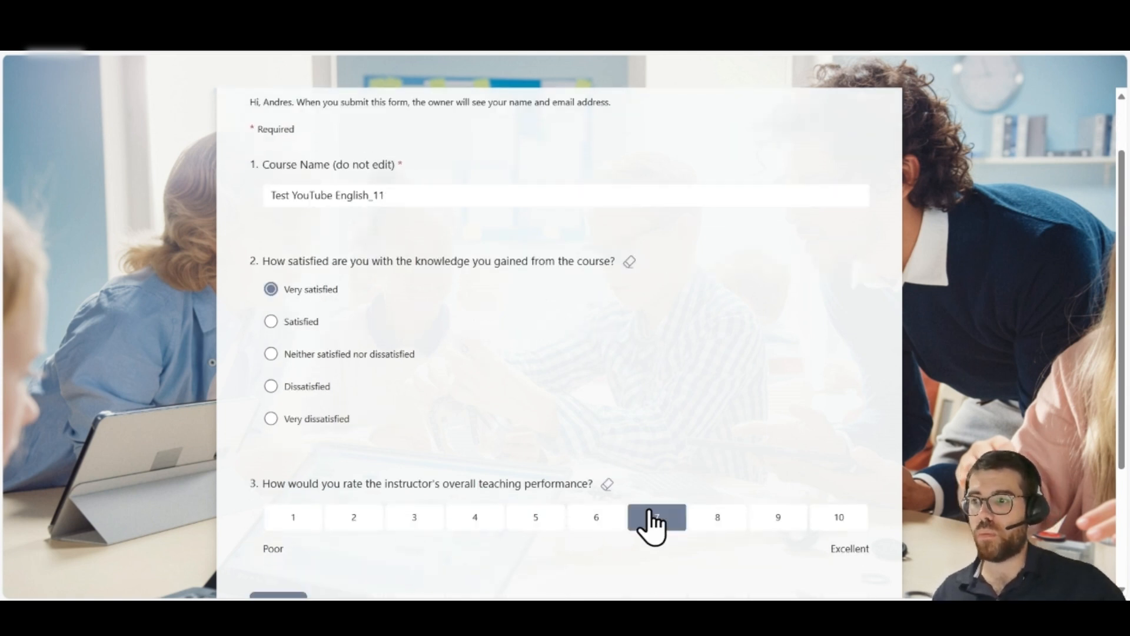
scroll(530, 500, "down", 2)
left_click(289, 460)
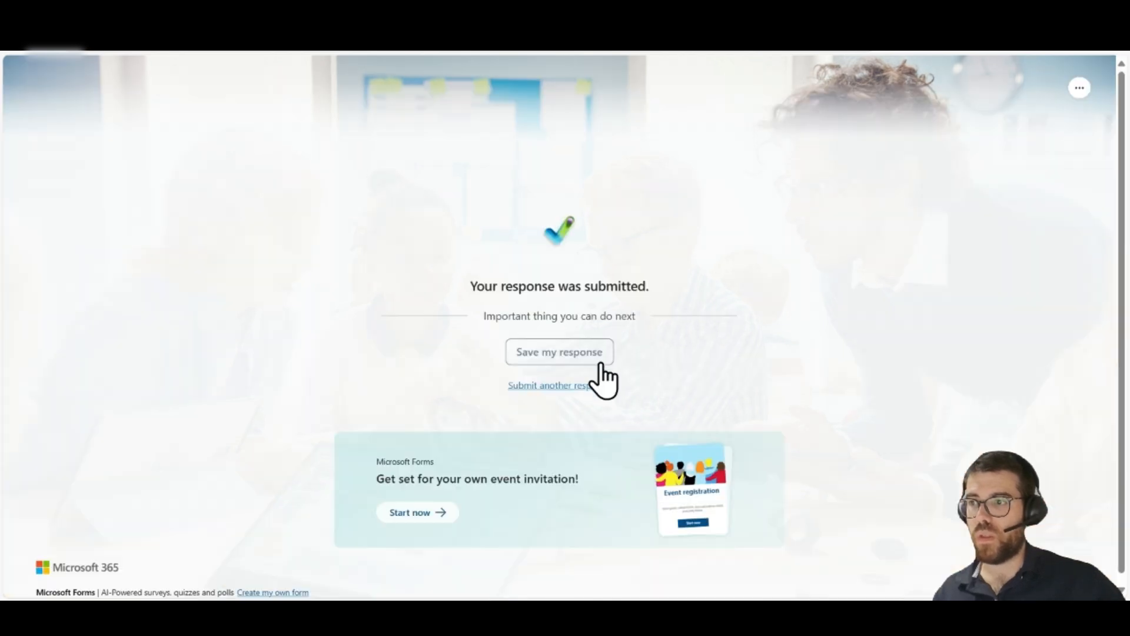
Return to the questionnaire responses list and refresh it to check the ResponseAnswers entry of item 11
left_click(689, 23)
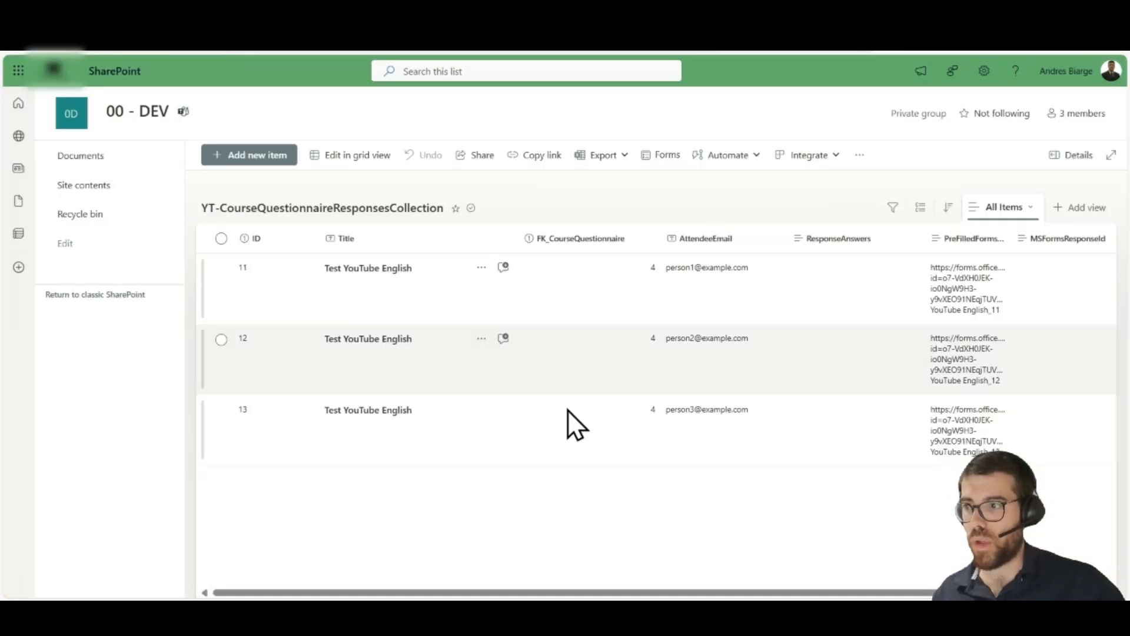
key("F5")
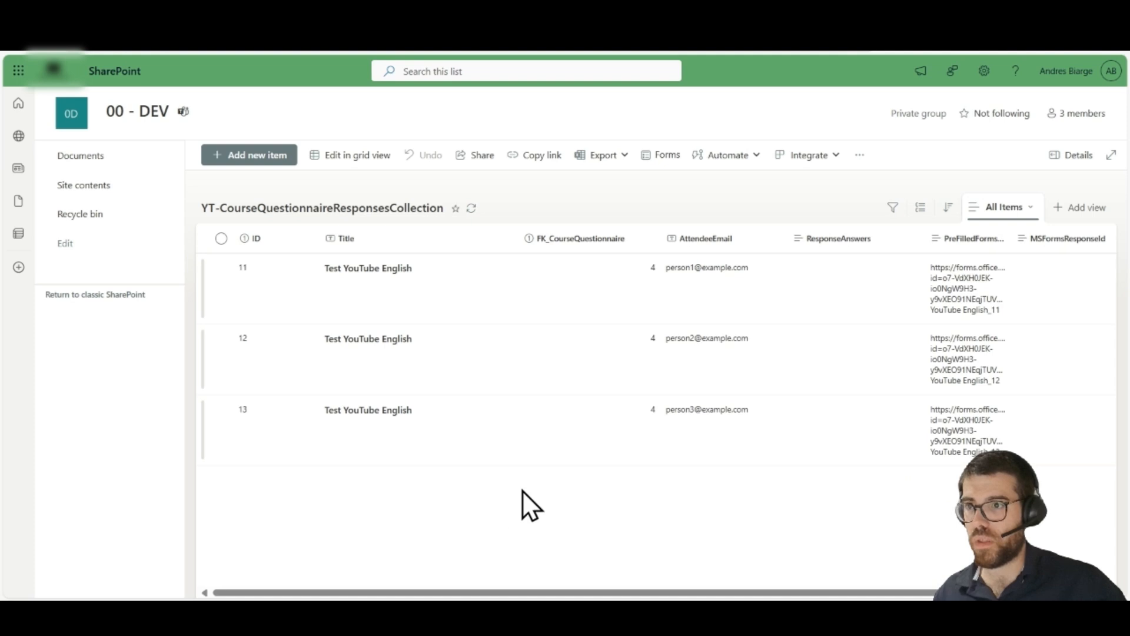
key("F5")
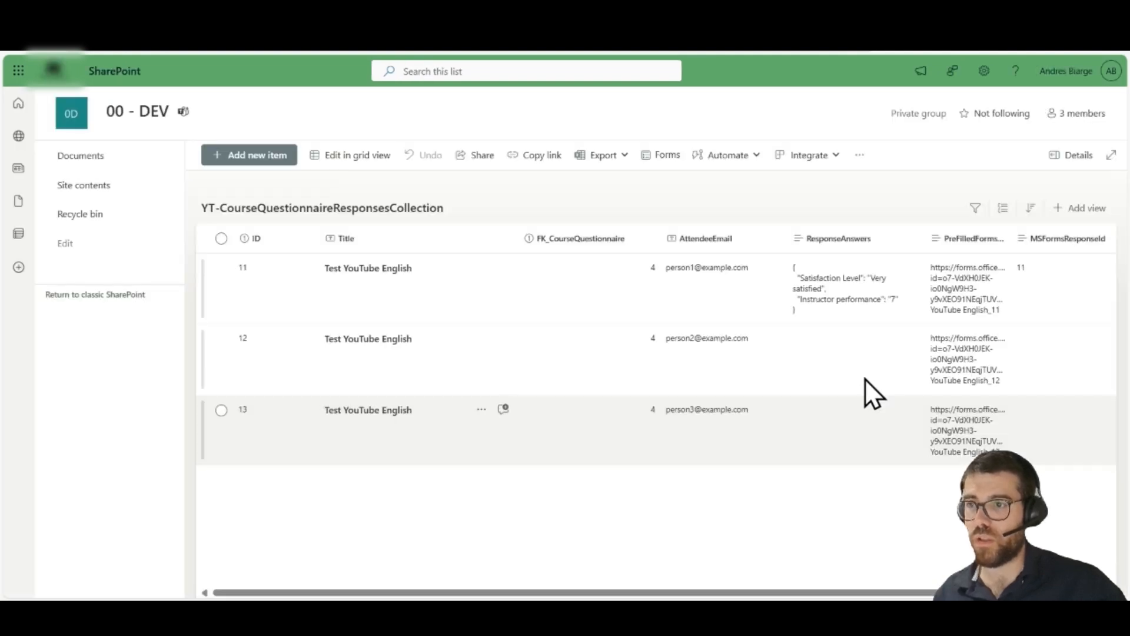
mouse_move(479, 209)
left_mouse_down()
mouse_move(744, 360)
mouse_move(778, 360)
left_mouse_up()
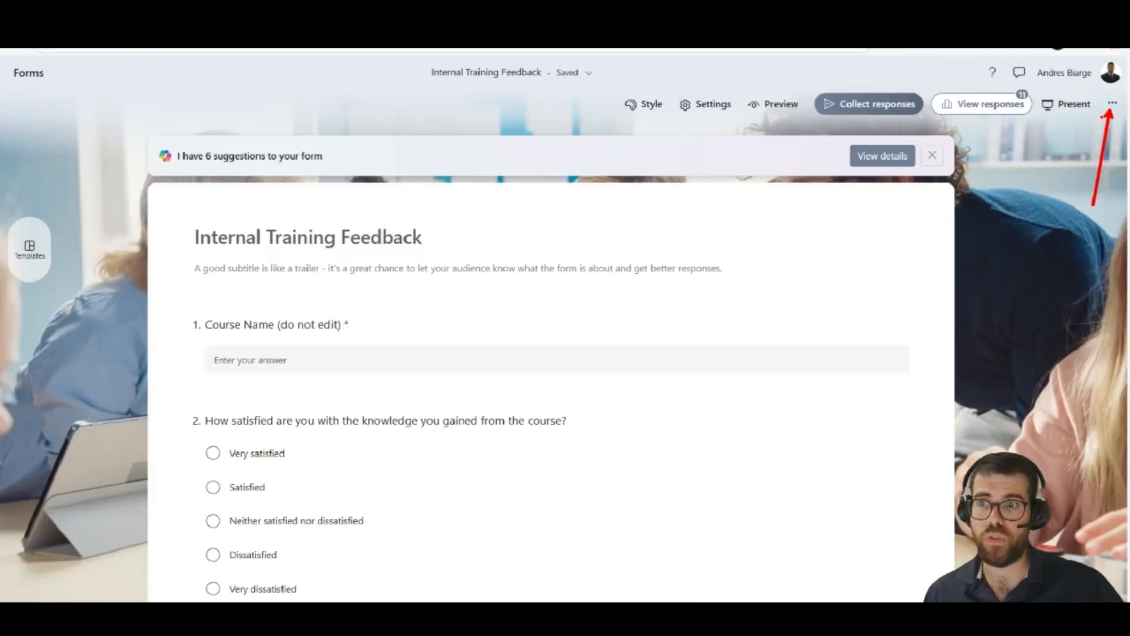
Open the multilingual settings of the Internal Training Feedback form and view the list of additional languages
left_click(1113, 103)
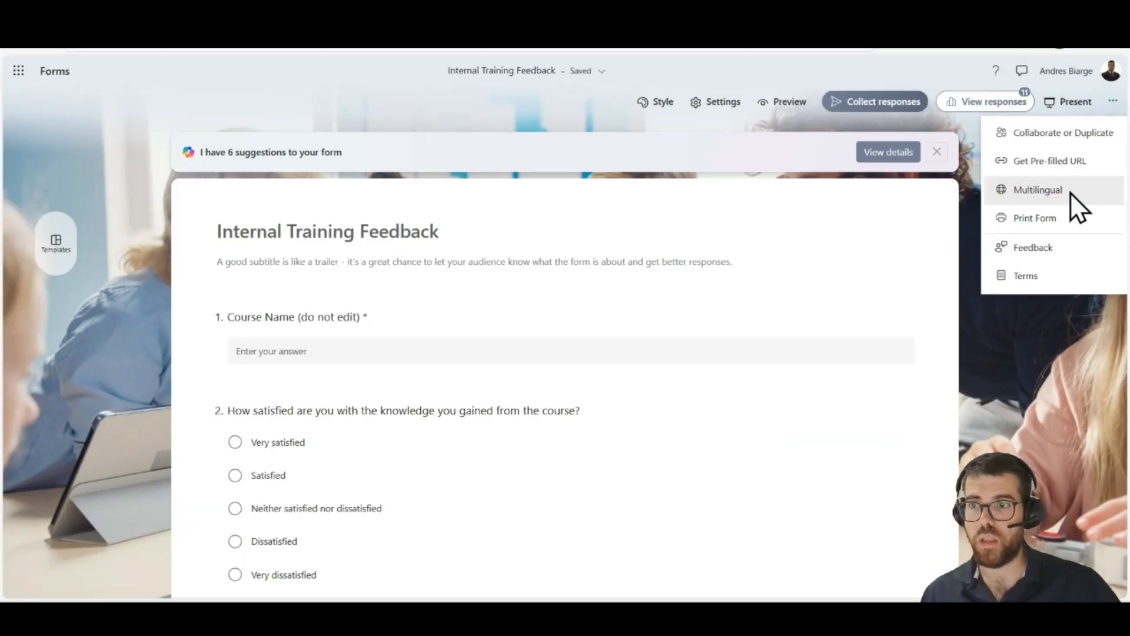
left_click(1010, 186)
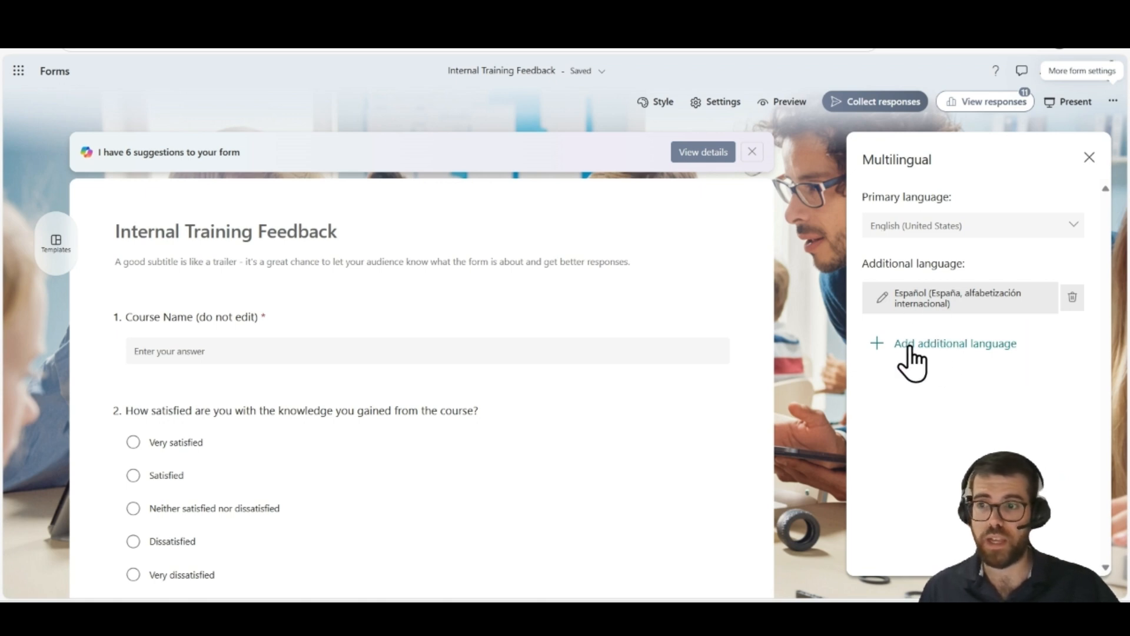
left_click(959, 344)
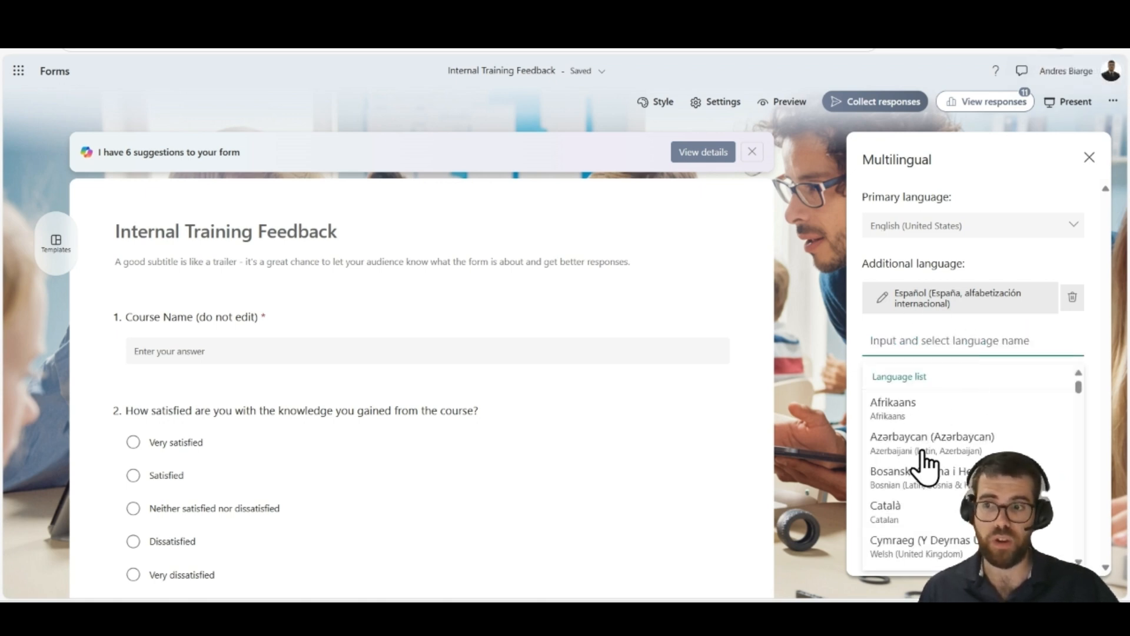
Open the form's Español (España, alfabetización internacional) translation and review its translated title, questions and answer options
left_click(959, 306)
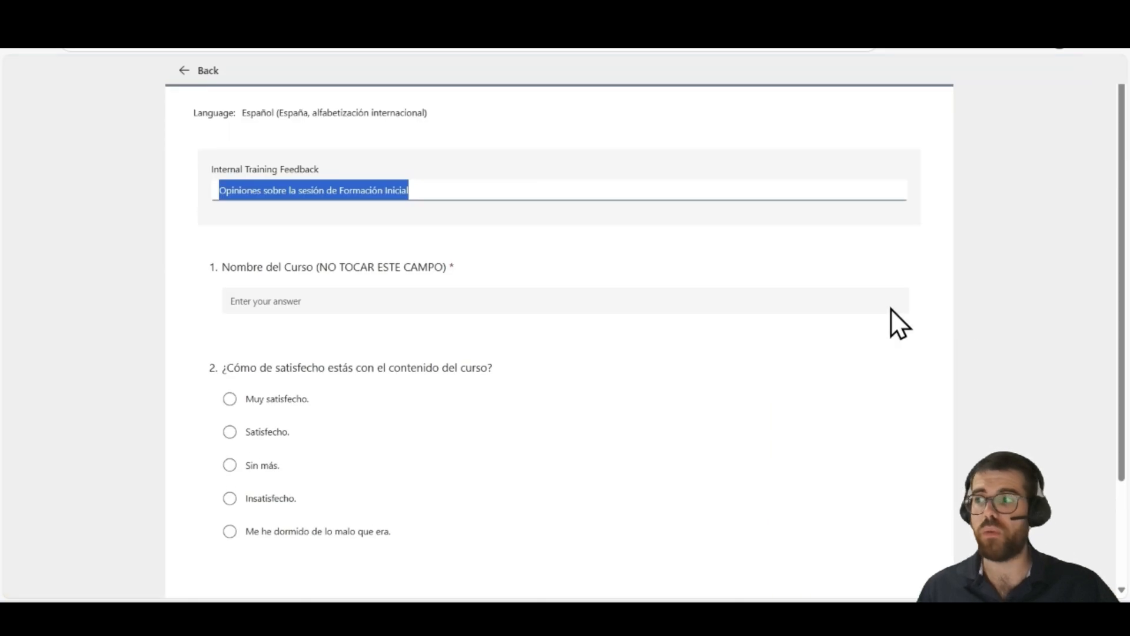
left_click(37, 268)
scroll(265, 247, "down", 2)
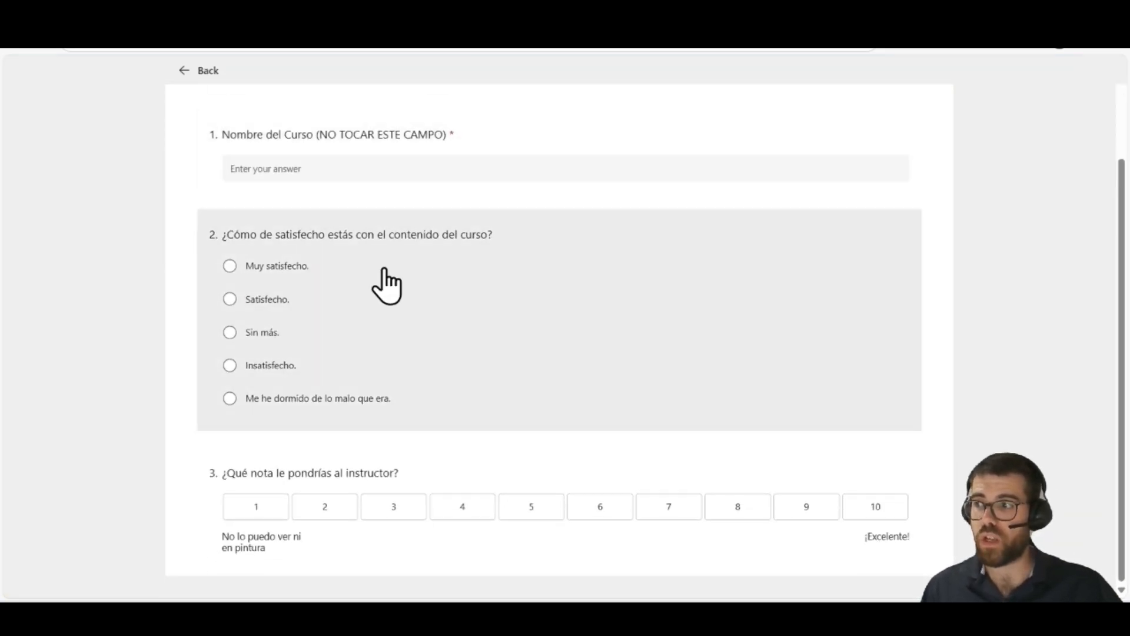
scroll(442, 357, "up", 2)
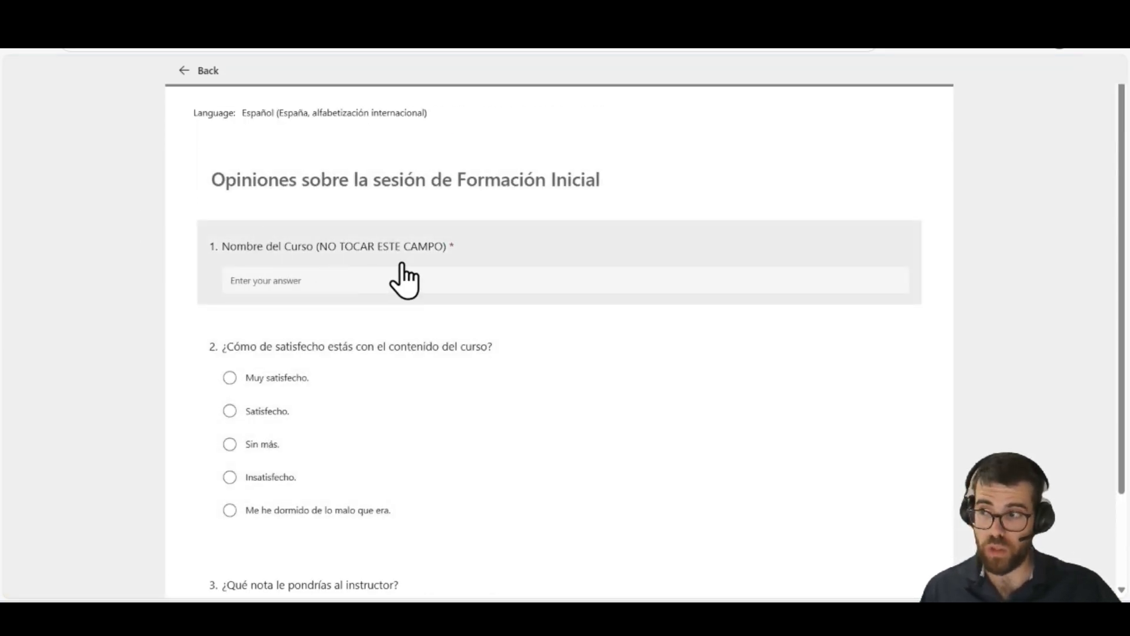
scroll(404, 278, "down", 1)
left_click_drag(233, 293, 326, 316)
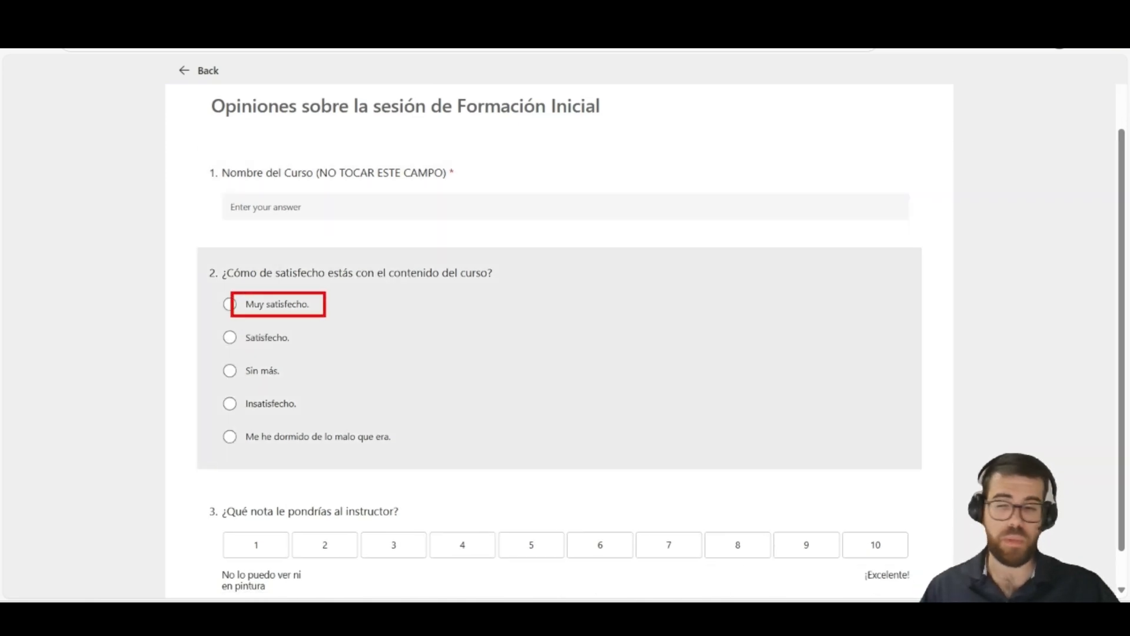
key("Escape")
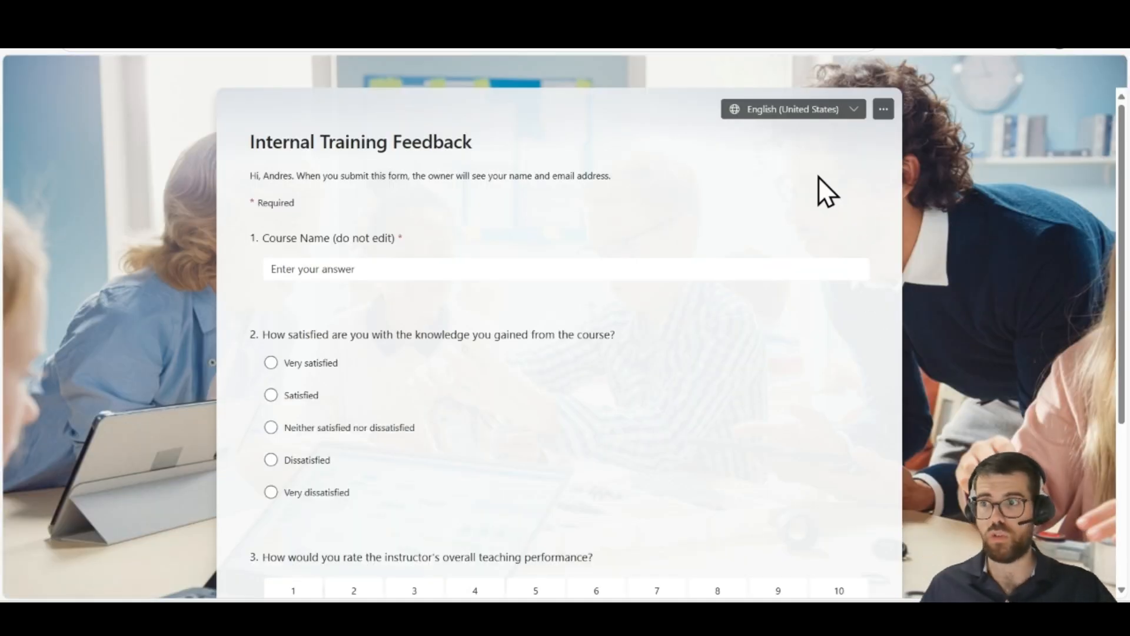
Check which languages respondents can choose on the blank Internal Training Feedback form, keeping English (United States)
left_click(774, 110)
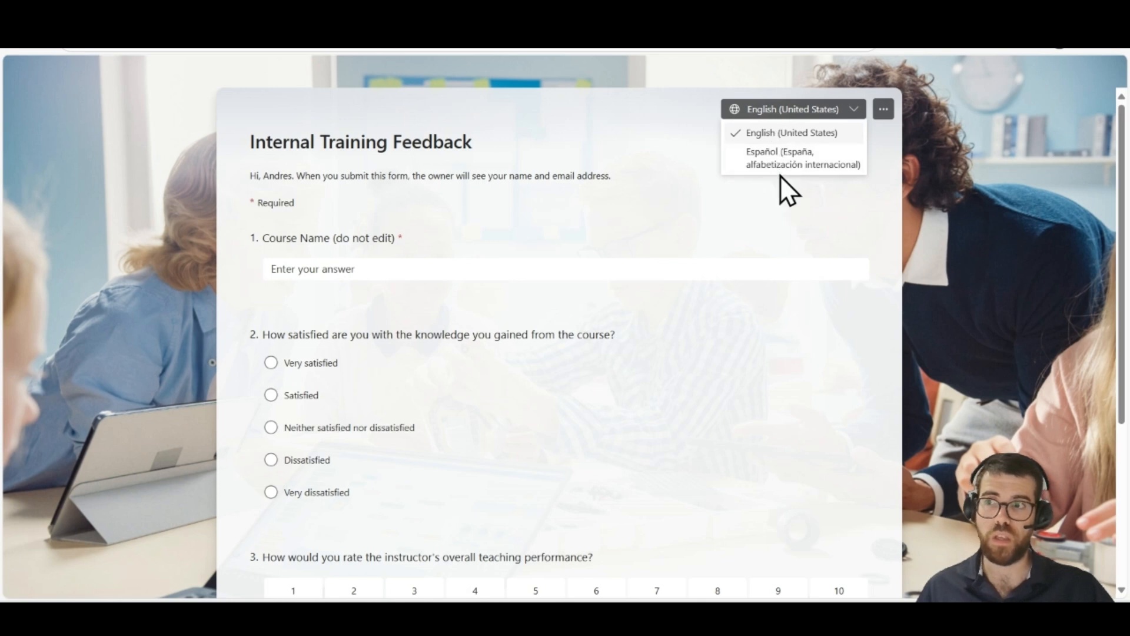
left_click(807, 275)
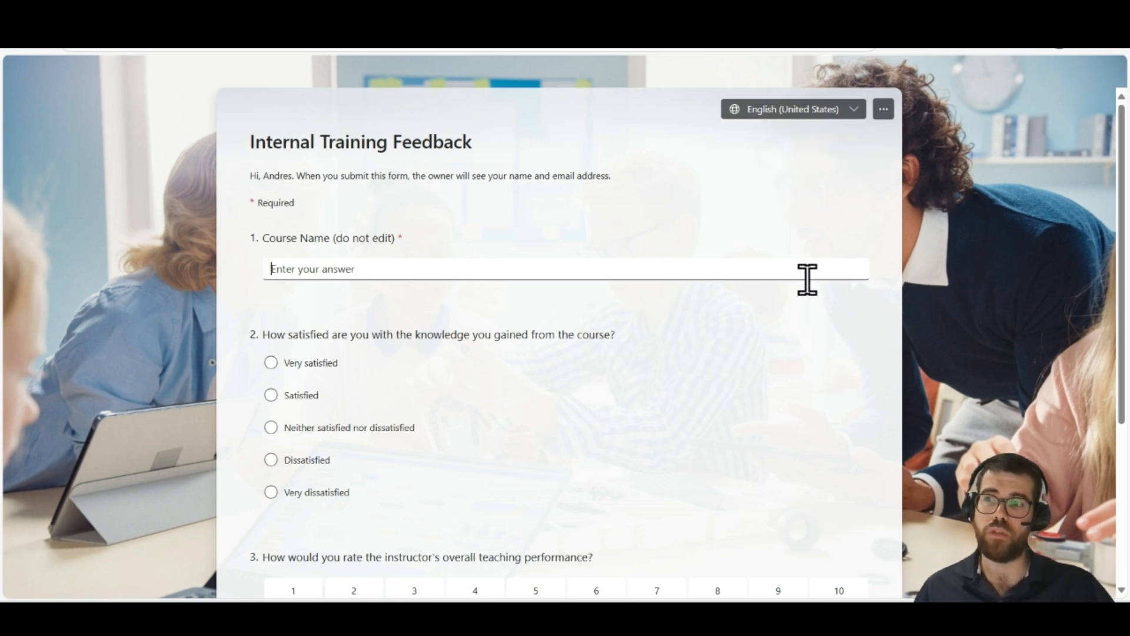
left_click(916, 259)
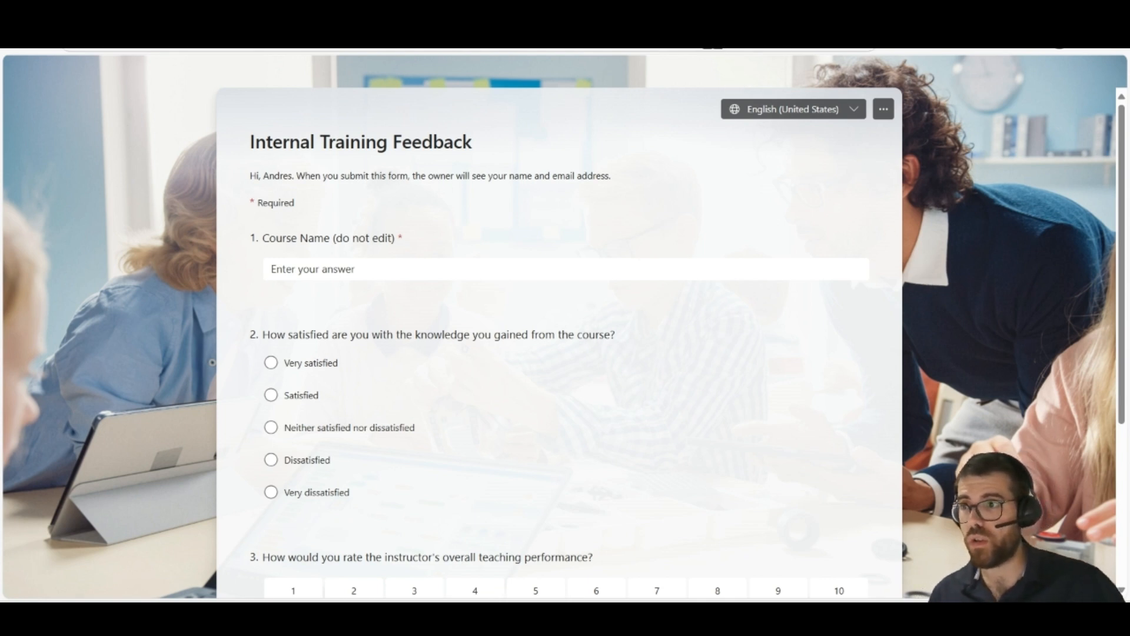
left_click(712, 37)
key("End")
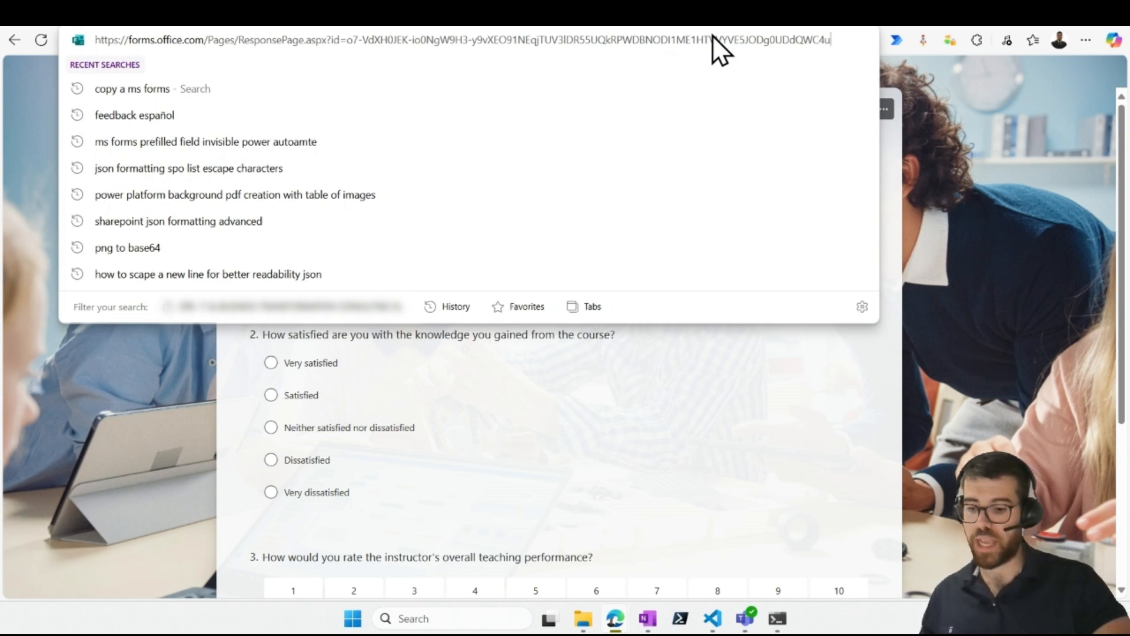
type("&")
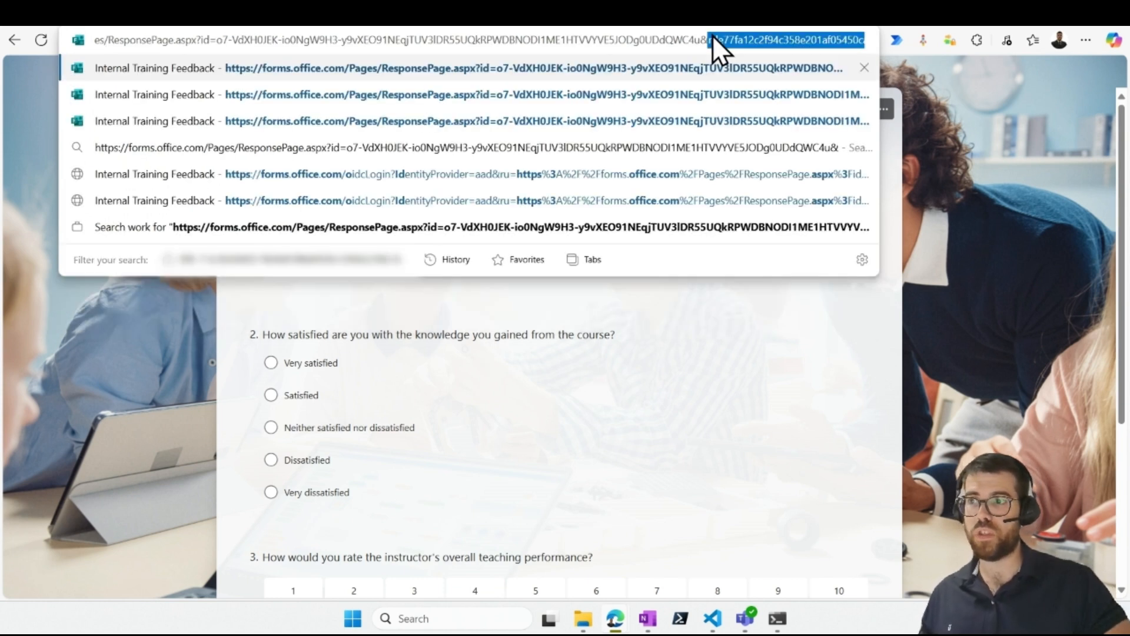
type("rde77fa12c2f94c358e201af05450ca38=Advanced Power Platform Solutions With BPM&r5d84ff4c746741eba573b47b8b933cef=2")
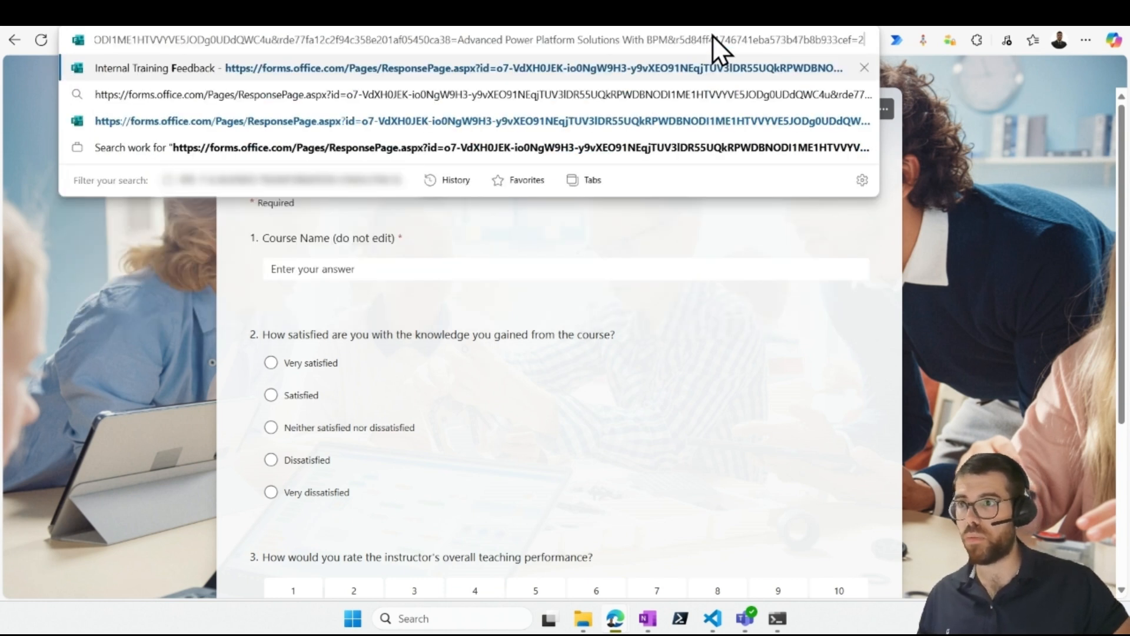
left_click(878, 230)
left_click(818, 39)
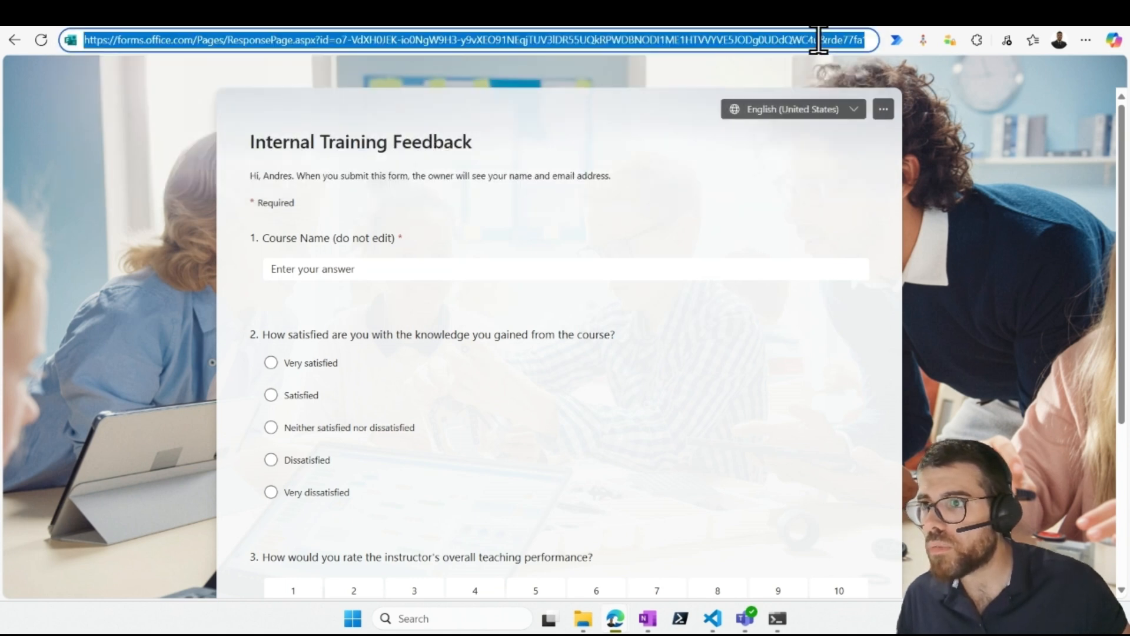
key("Return")
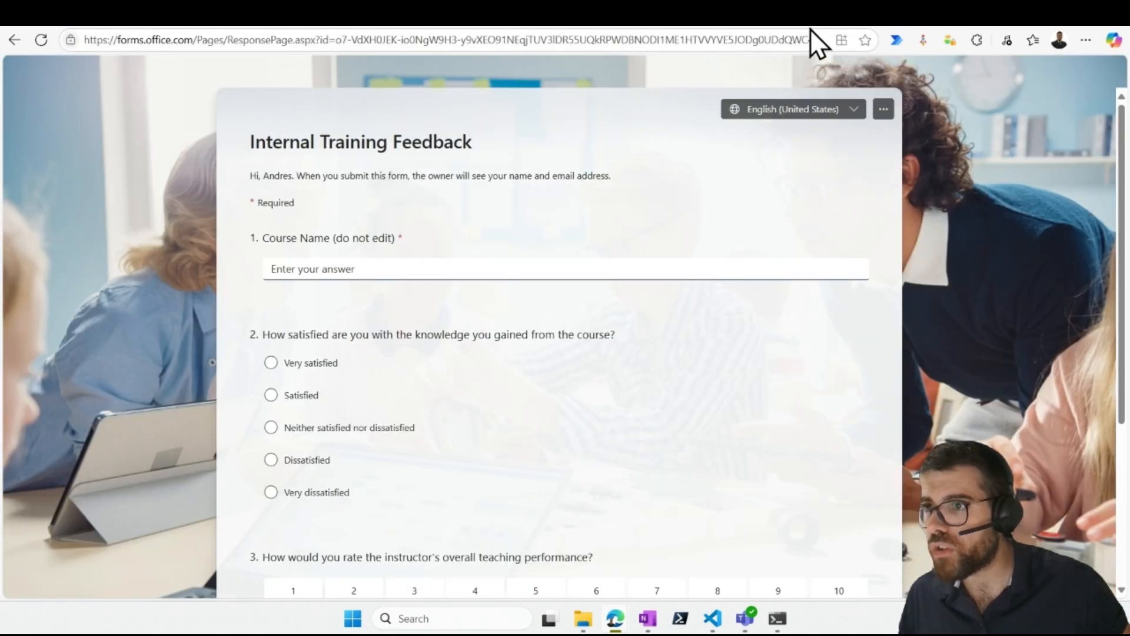
Append &lang=es-es to the Internal Training Feedback form's link and load it, checking the form's selected language
left_click(798, 40)
key("End")
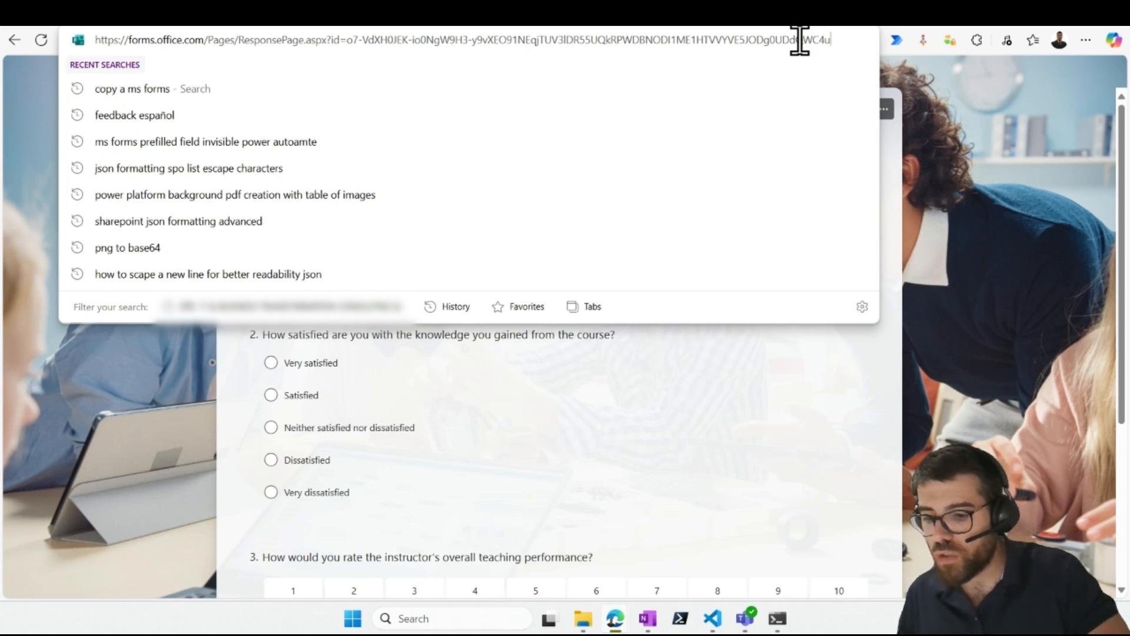
type("&")
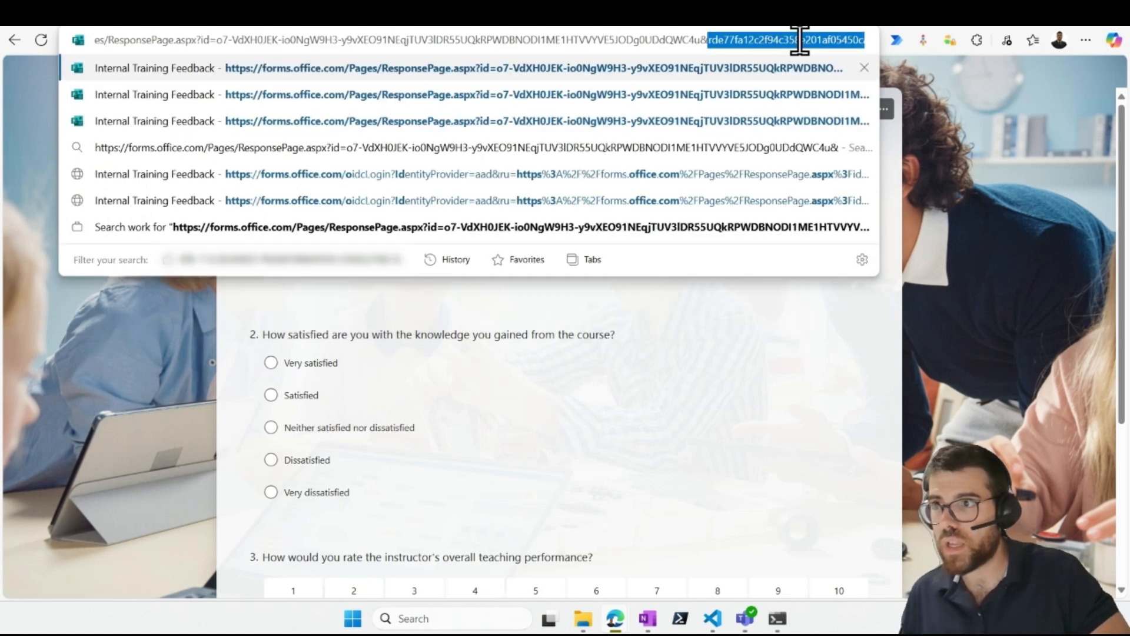
type("la")
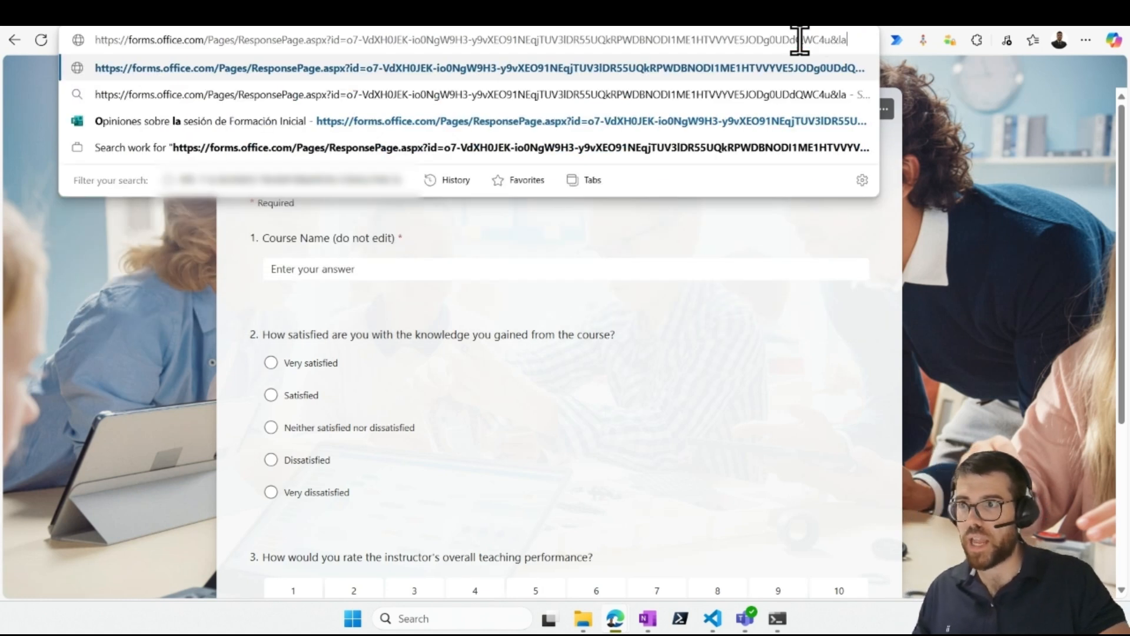
type("ng=")
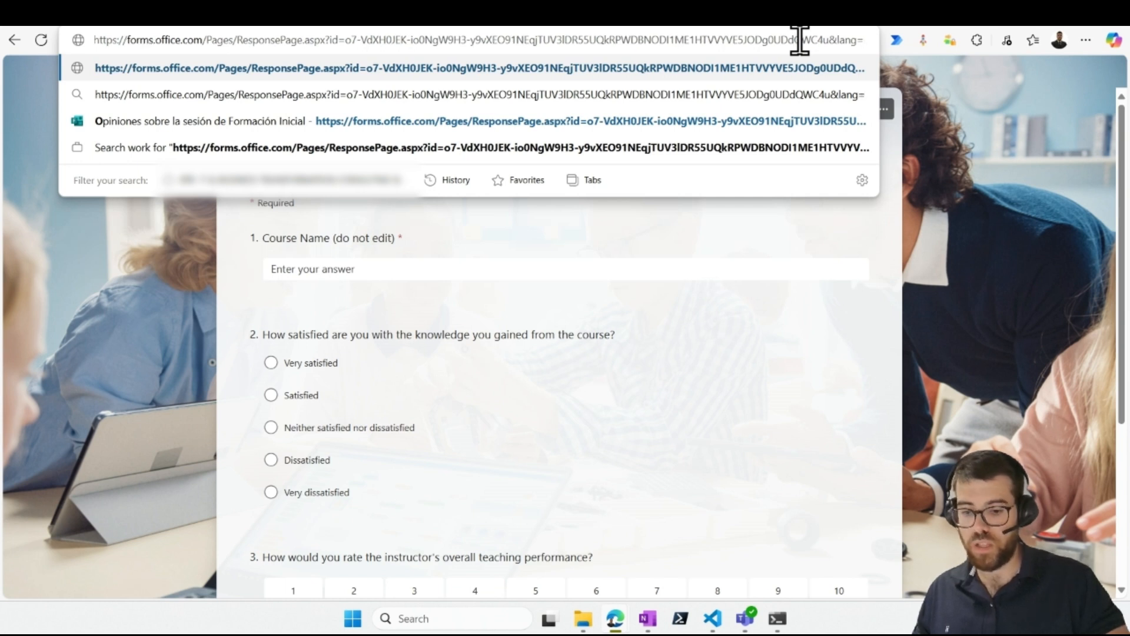
type("es")
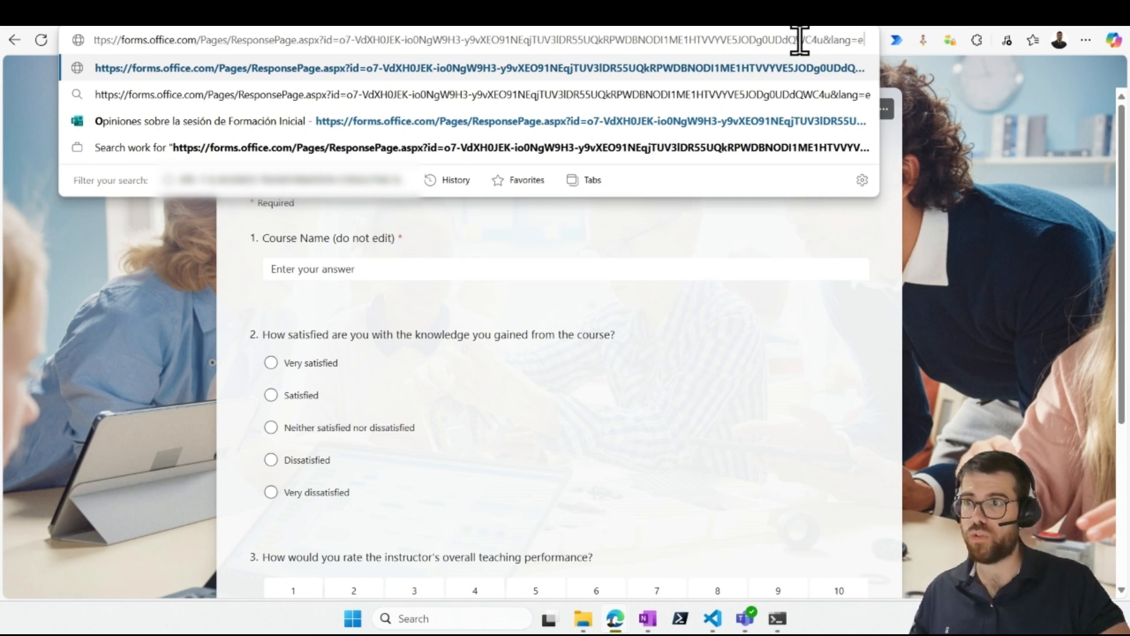
type("-es")
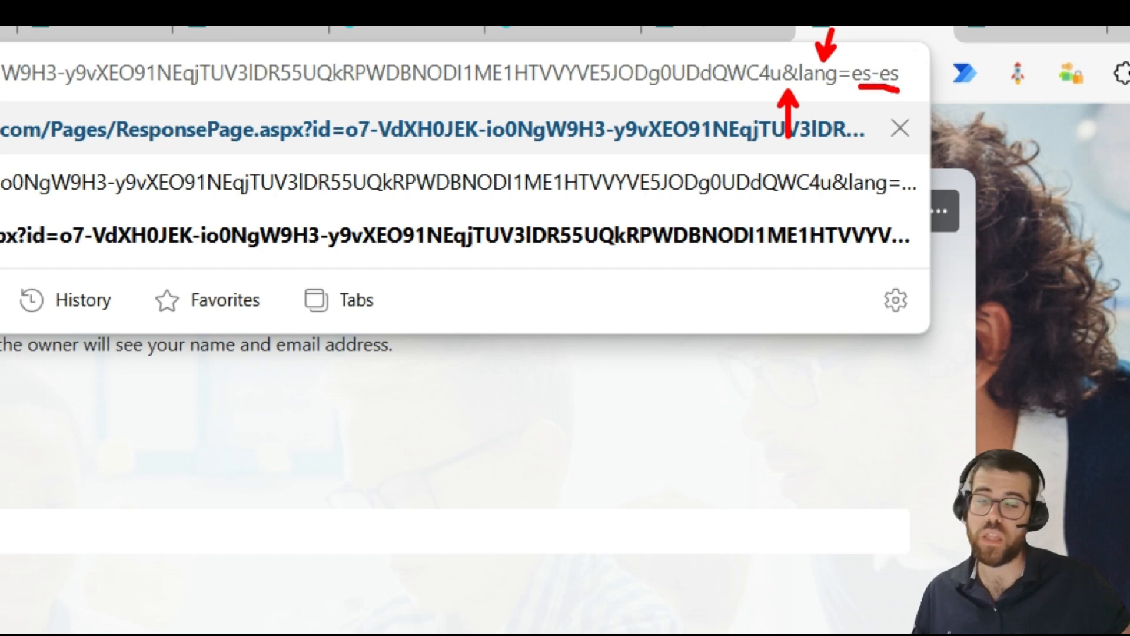
key("Escape")
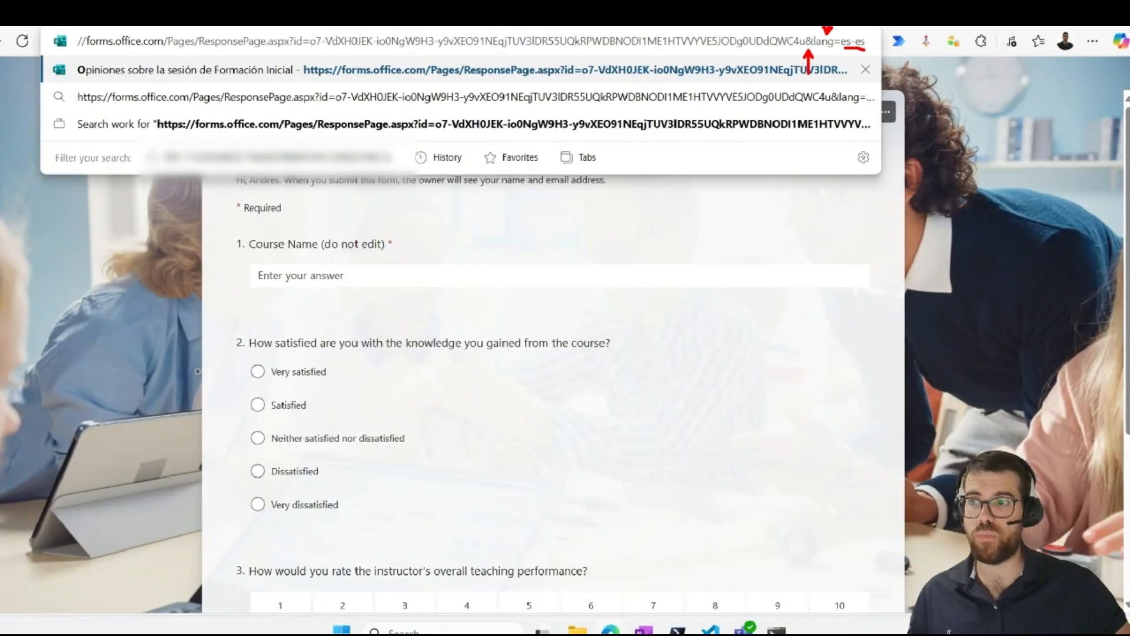
key("Return")
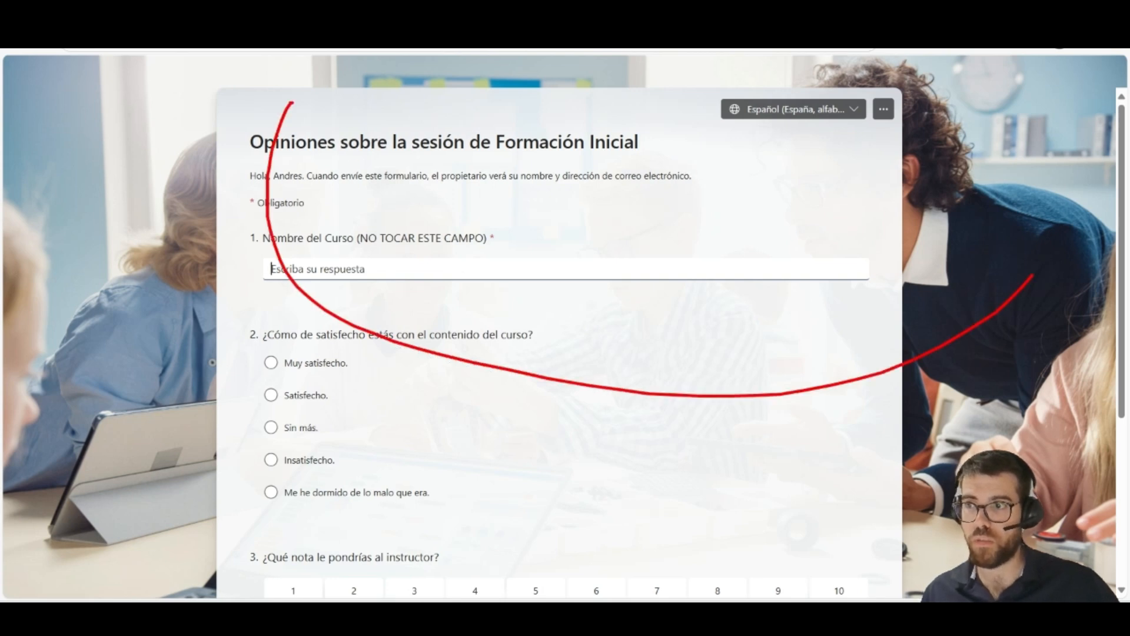
left_click(804, 112)
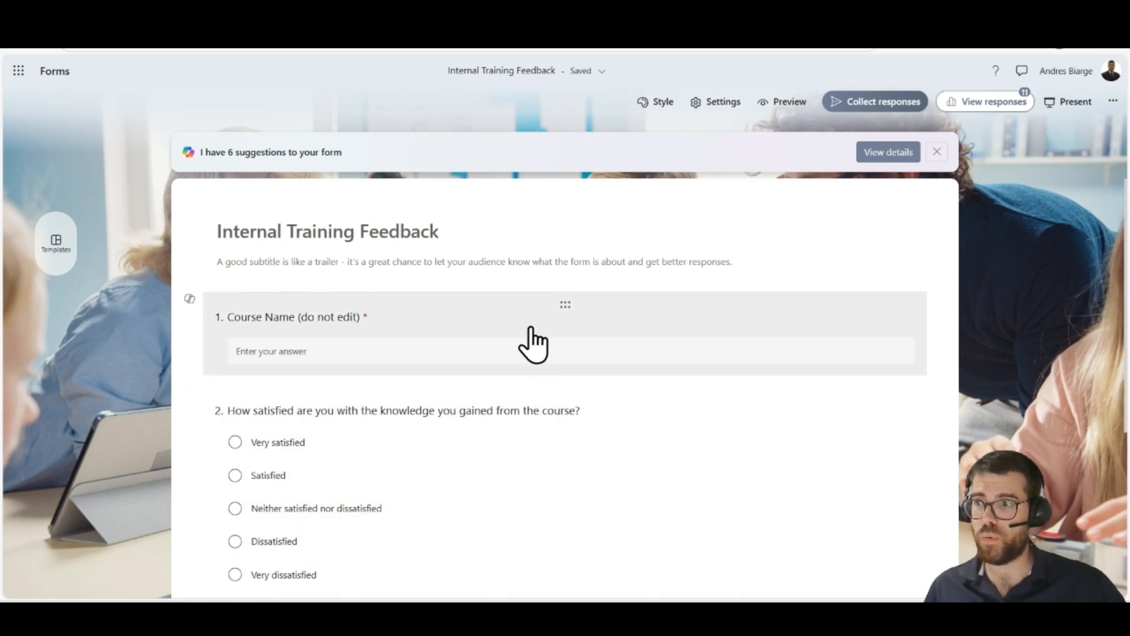
Select the Course Name (do not edit) question in the form editor and open its branching options
scroll(532, 345, "down", 1)
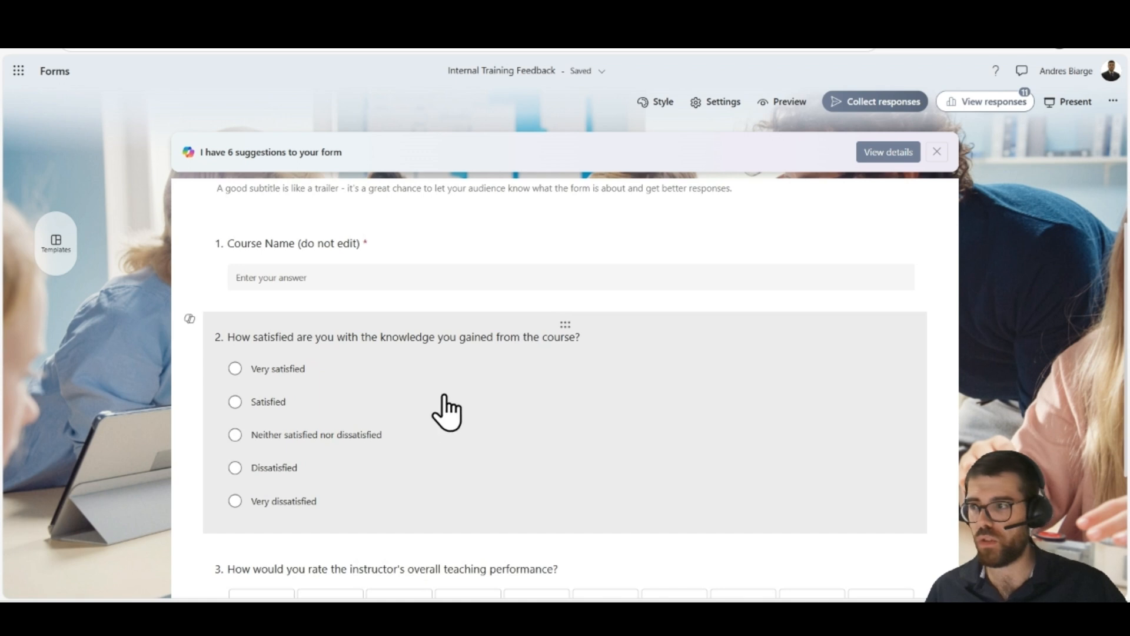
scroll(463, 381, "up", 1)
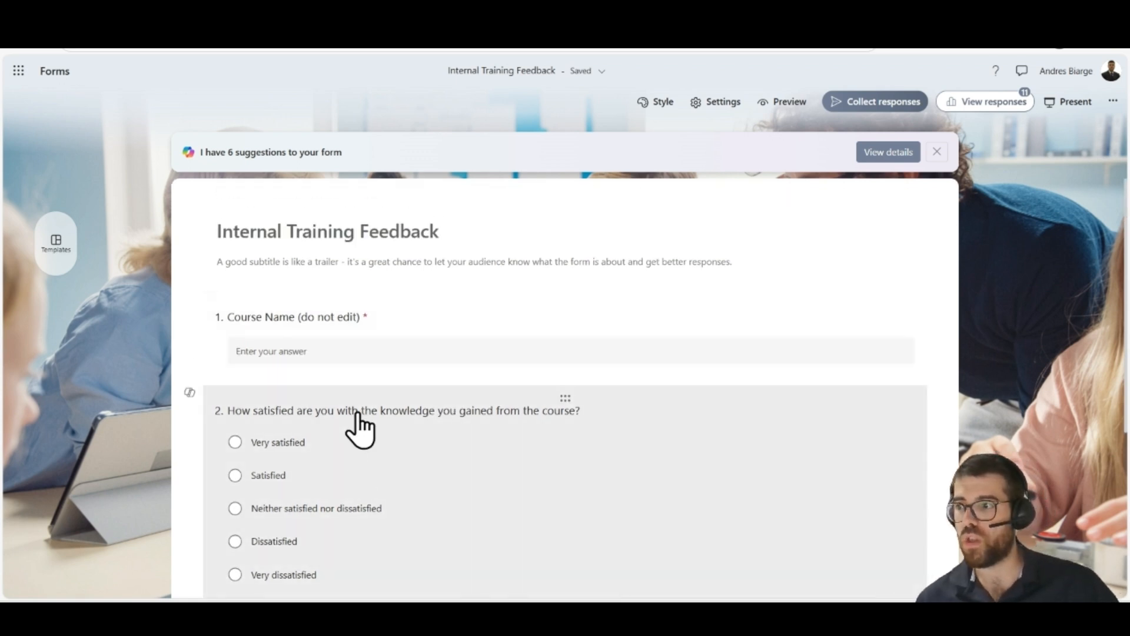
scroll(359, 407, "down", 1)
left_click(358, 248)
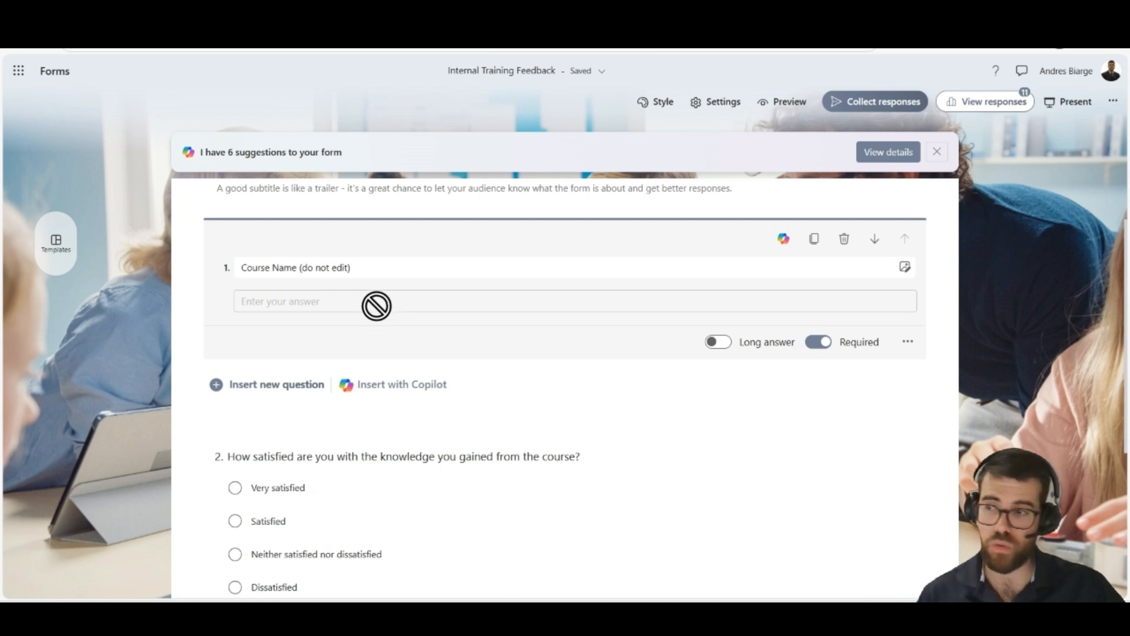
left_click(907, 341)
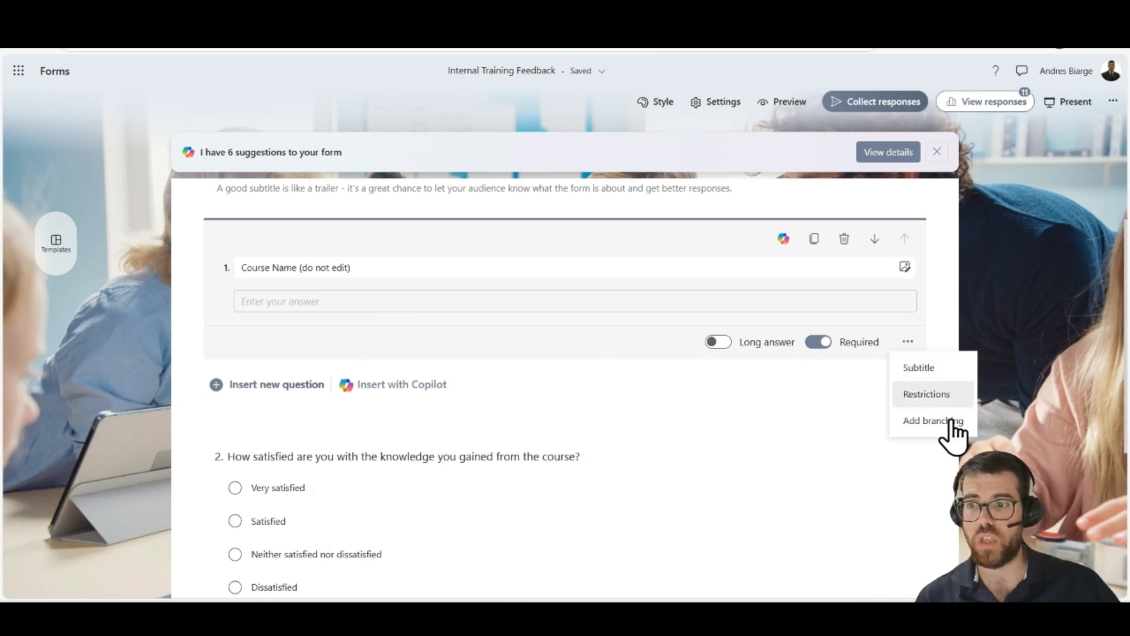
left_click(914, 421)
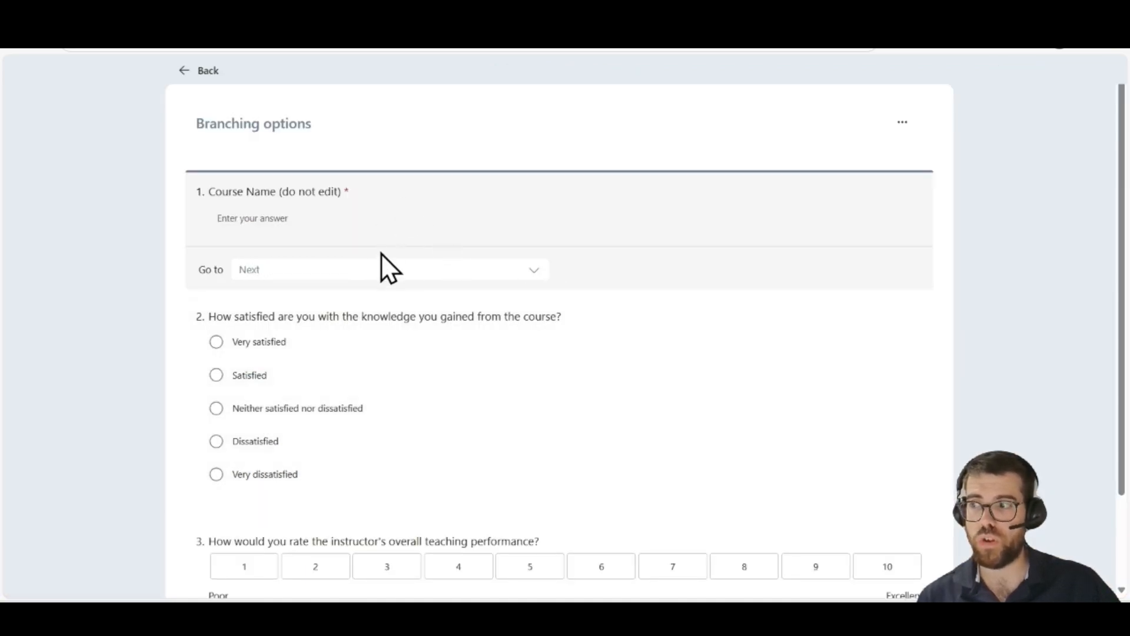
Review the branching destinations available for the Course Name question and for the Very satisfied answer of question 2
left_click(478, 271)
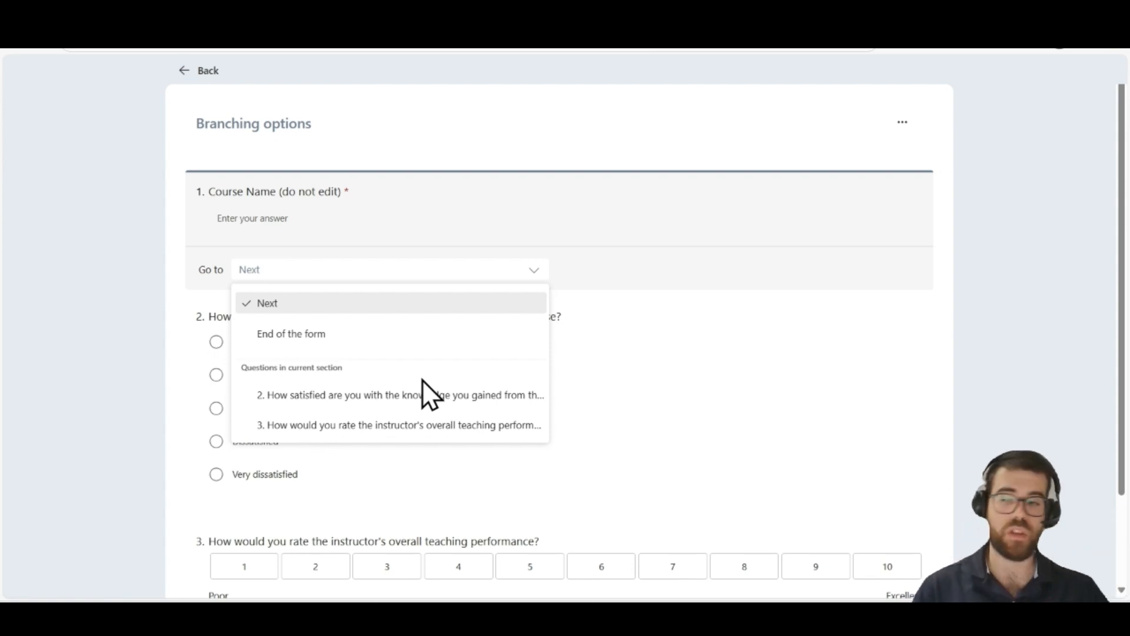
key("Escape")
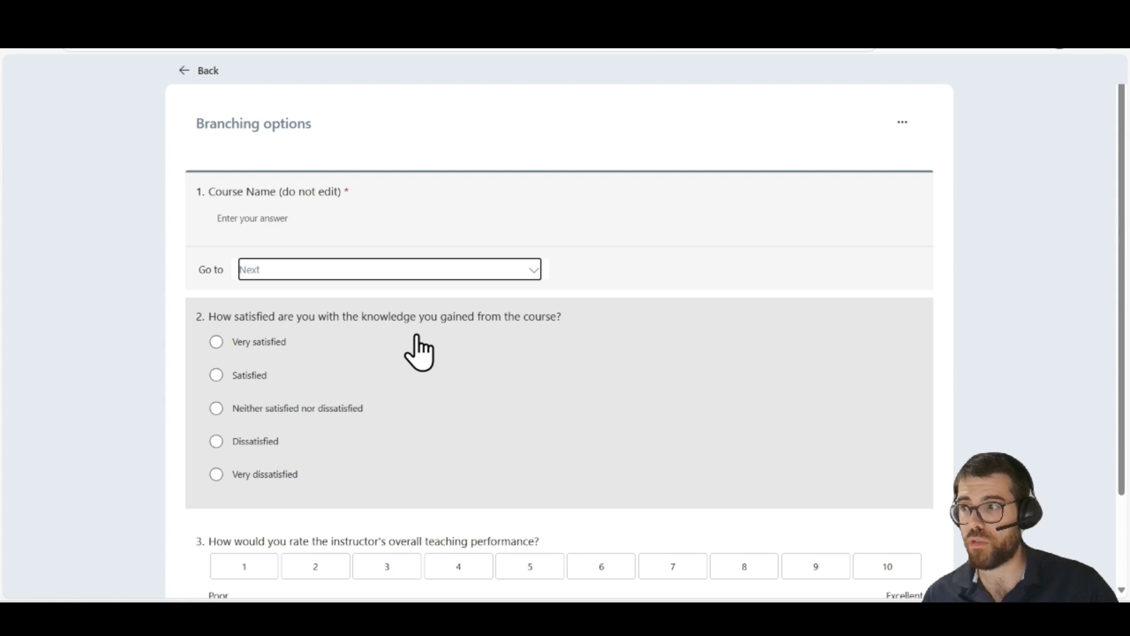
left_click(416, 337)
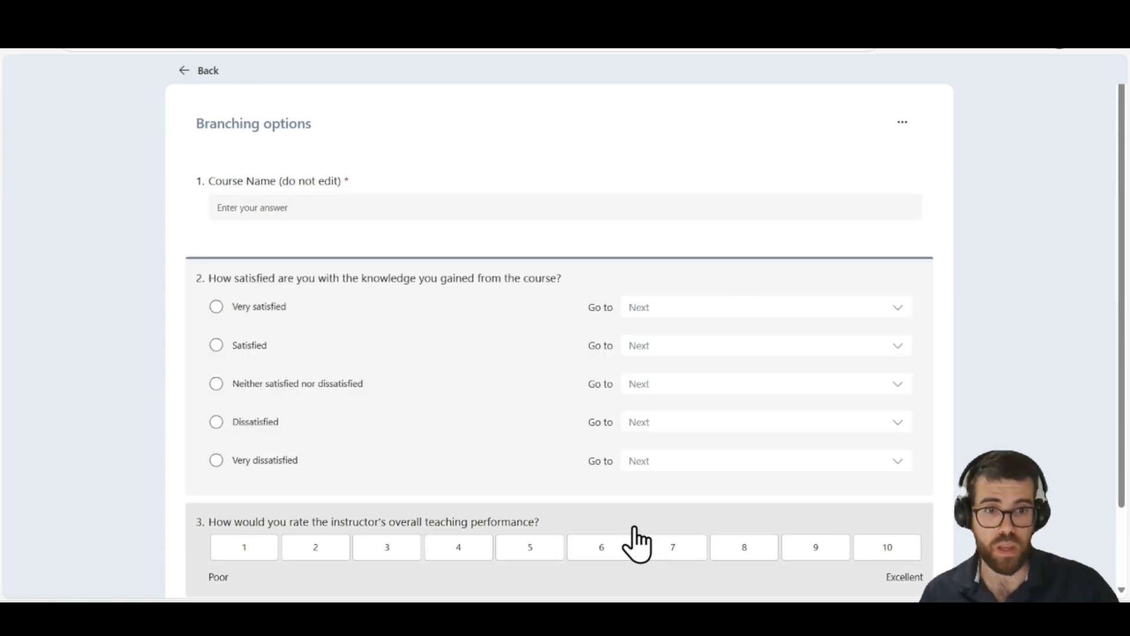
left_click(690, 307)
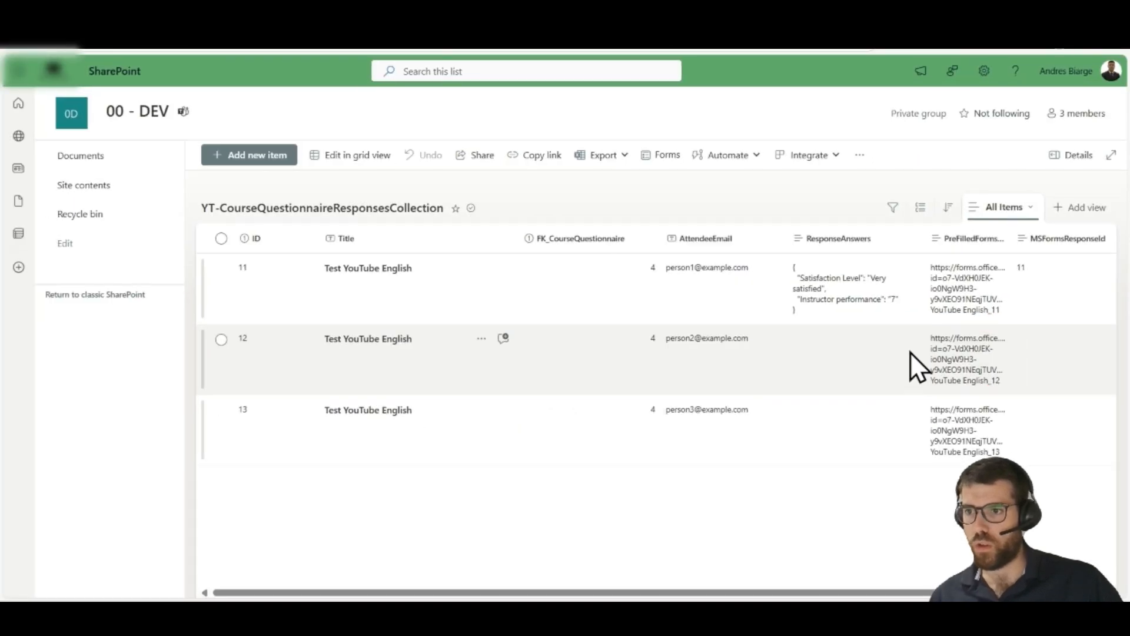
Copy the PreFilledFormsURL value of item 12 in the questionnaire responses list and open that link in a new browser tab
double_click(877, 352)
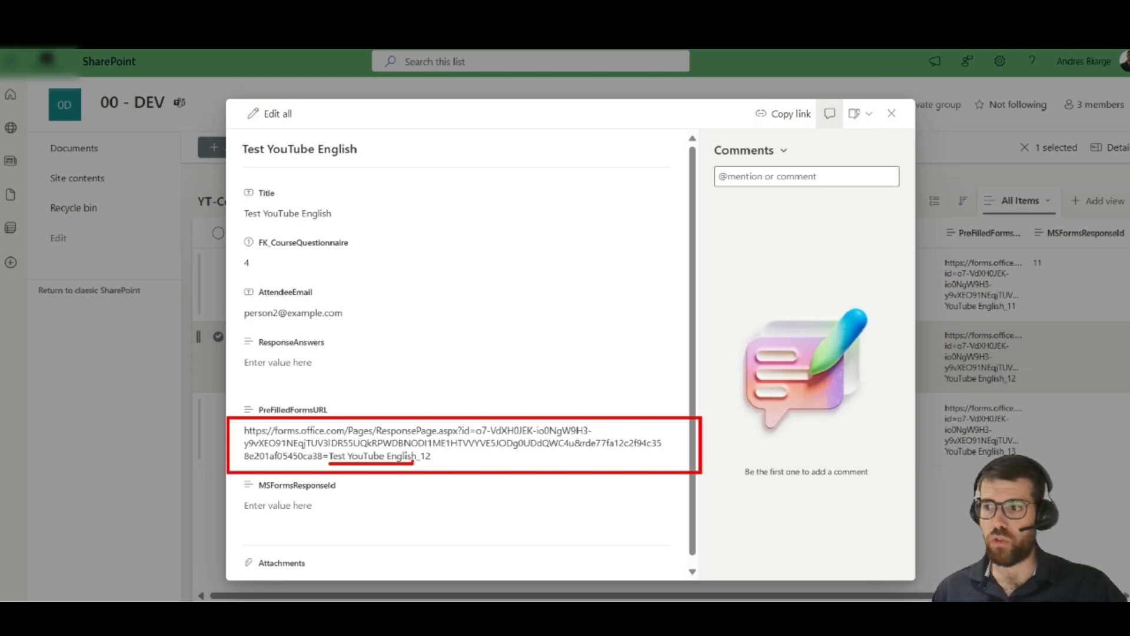
left_click(484, 454)
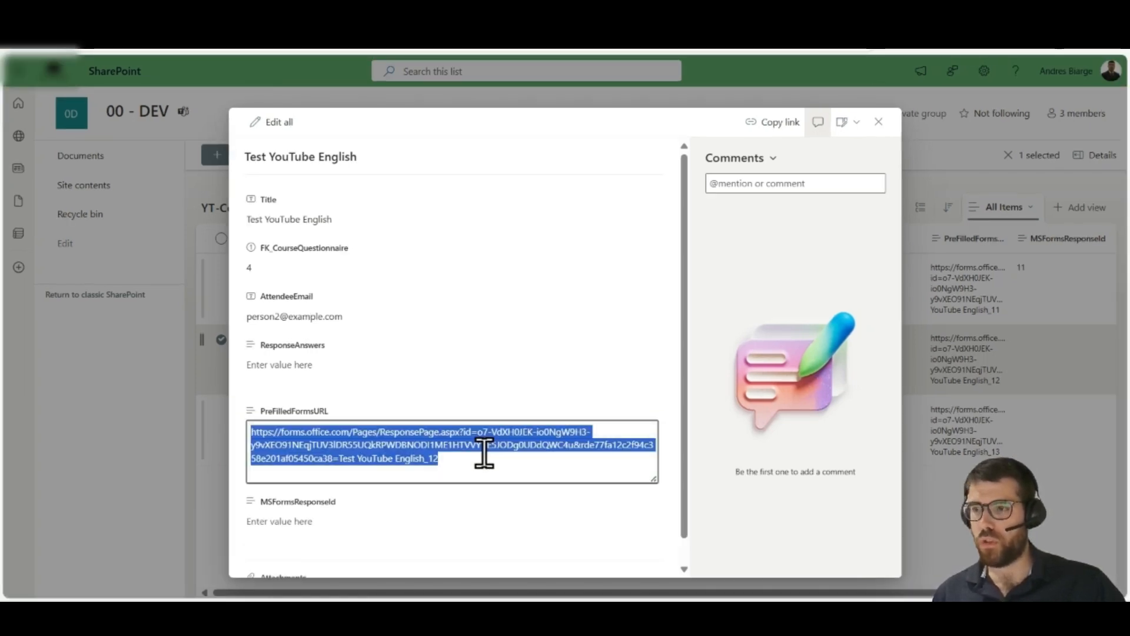
key("ctrl+c")
key("ctrl+t")
key("ctrl+v")
key("Return")
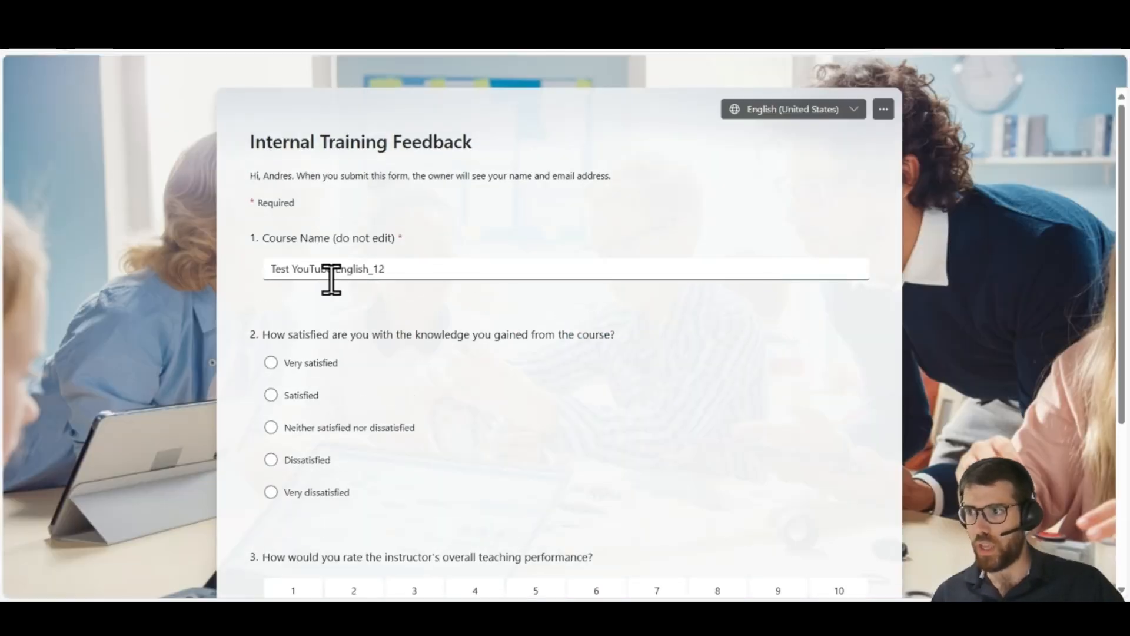
key("ctrl+1")
left_click(296, 282)
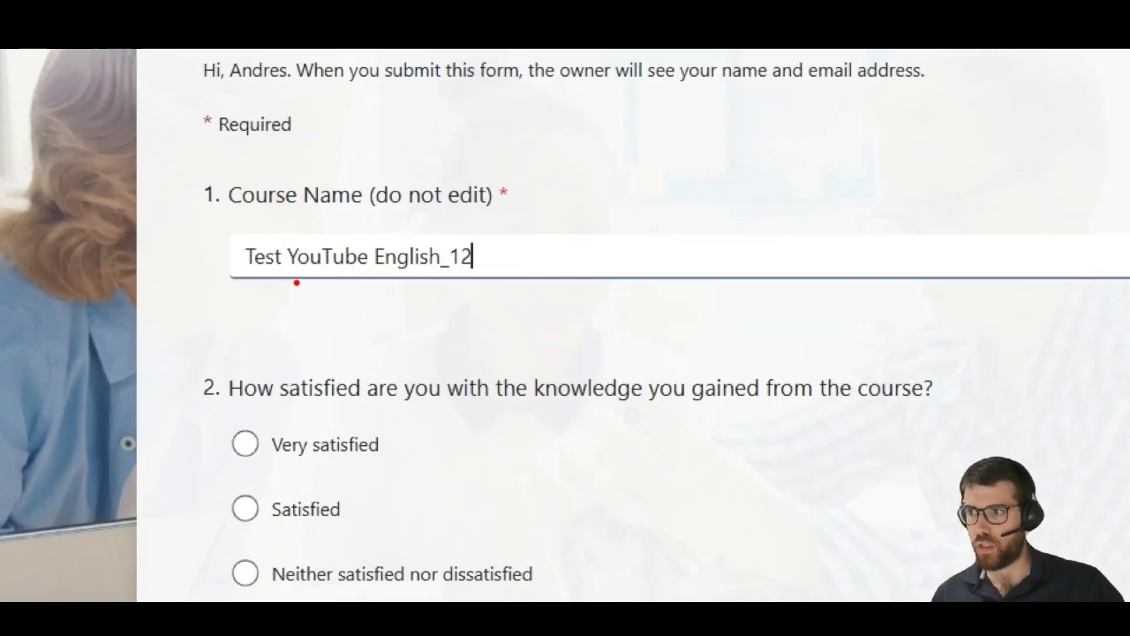
mouse_move(246, 271)
left_mouse_down()
mouse_move(471, 280)
mouse_move(425, 273)
left_mouse_up()
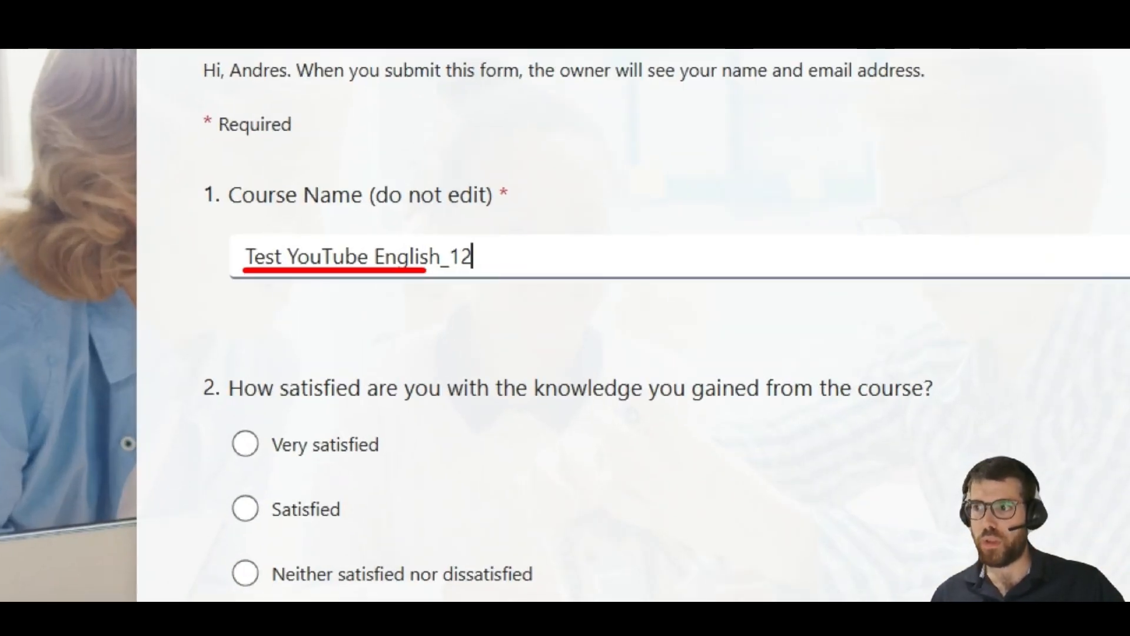
key("Escape")
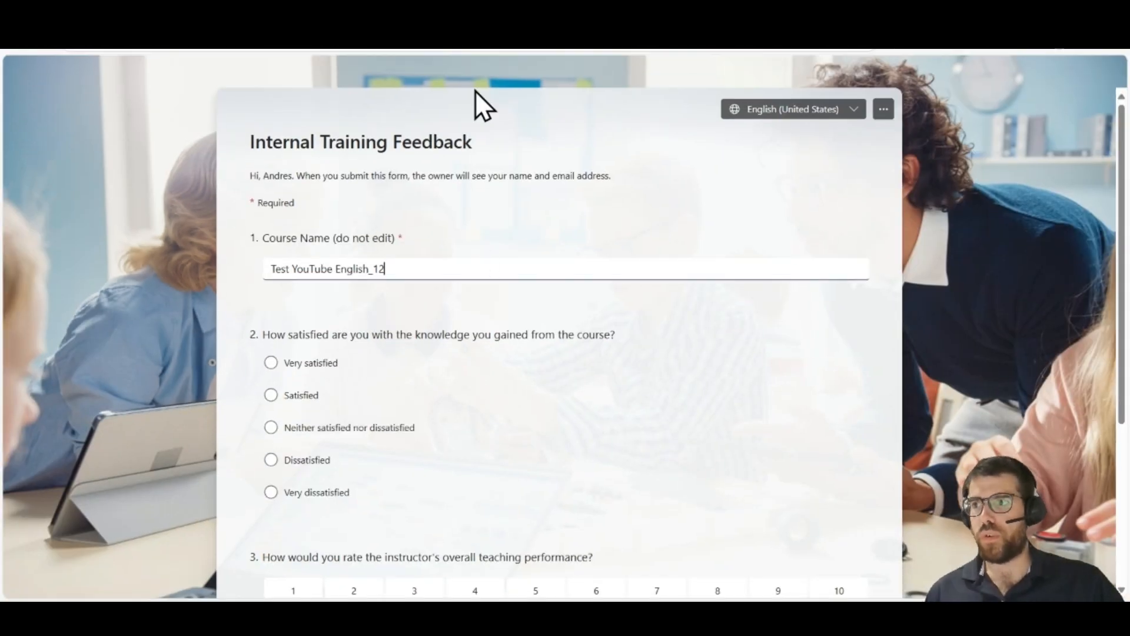
Return to the Internal Training Feedback form editor and open Get Pre-filled URL to review the fields that can be pre-filled
left_click(430, 12)
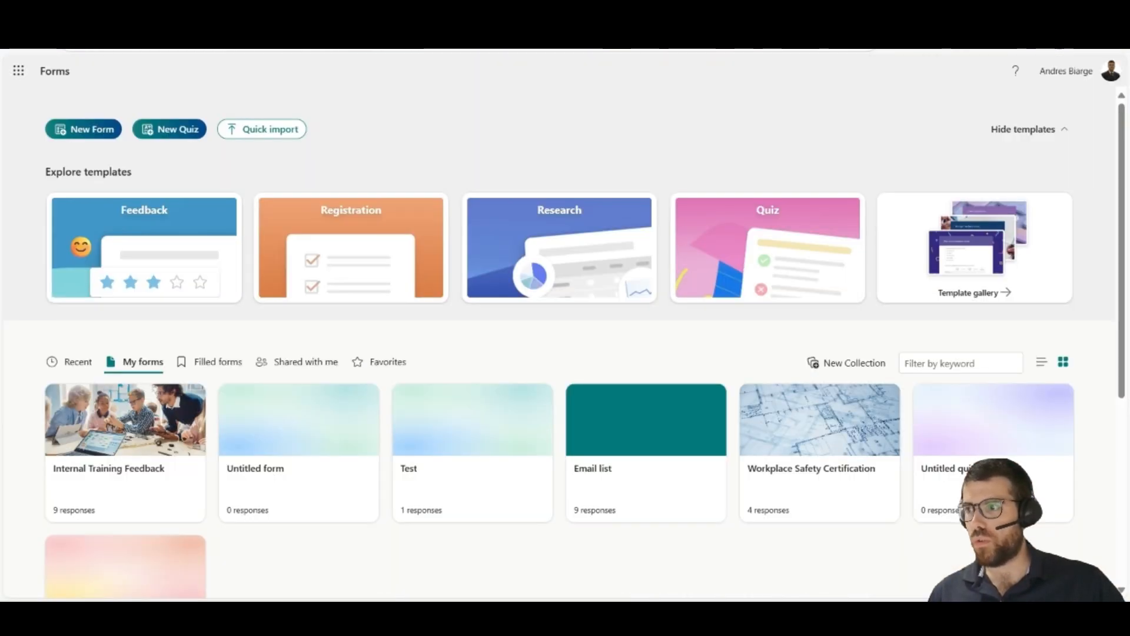
left_click(476, 12)
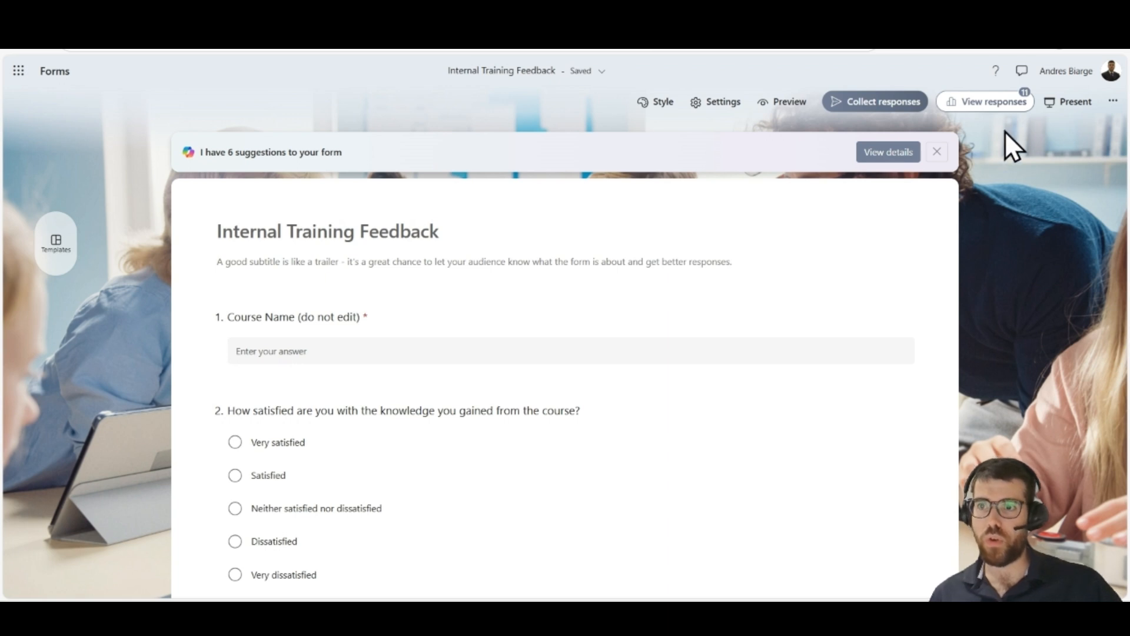
key("ctrl+1")
left_click_drag(1086, 110, 1045, 238)
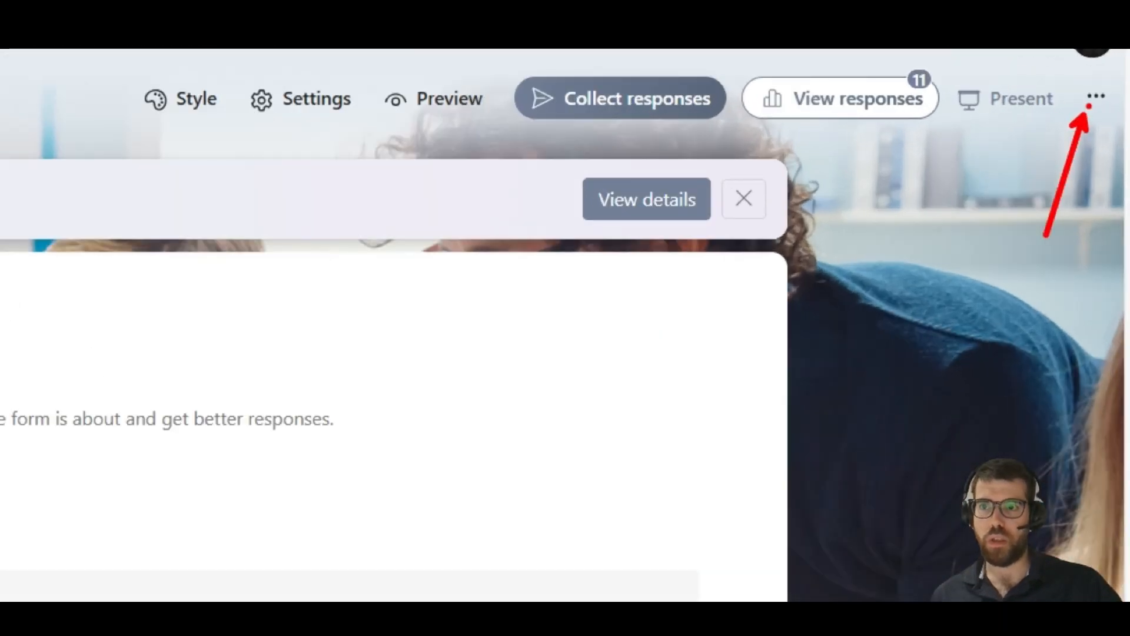
key("Escape")
left_click(1115, 105)
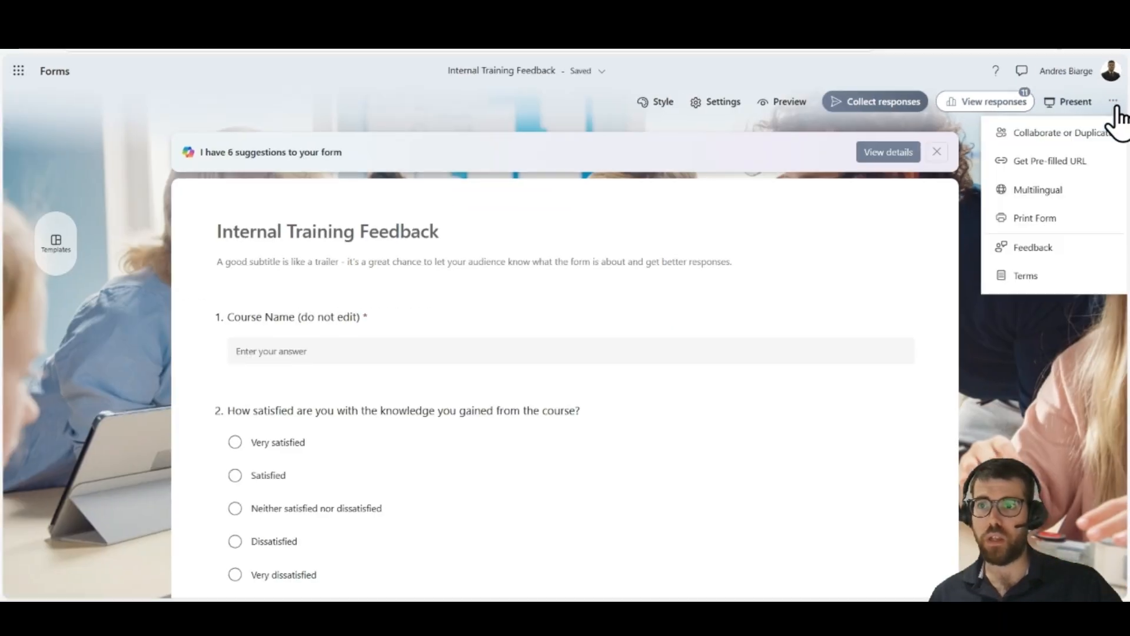
left_click(1029, 166)
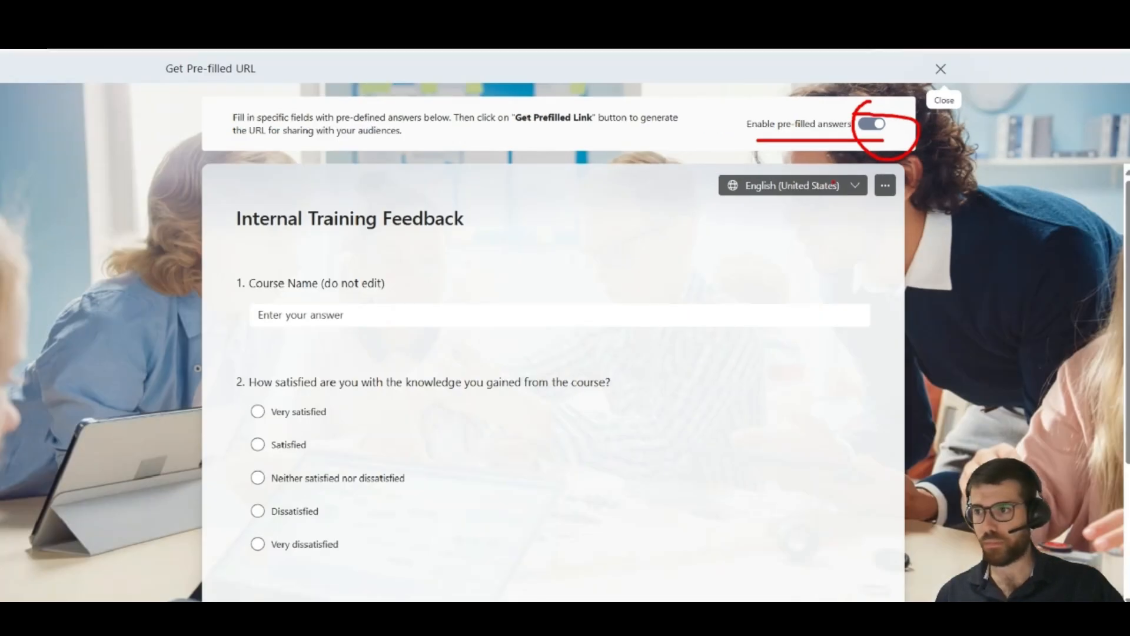
scroll(469, 298, "down", 2)
scroll(502, 404, "up", 4)
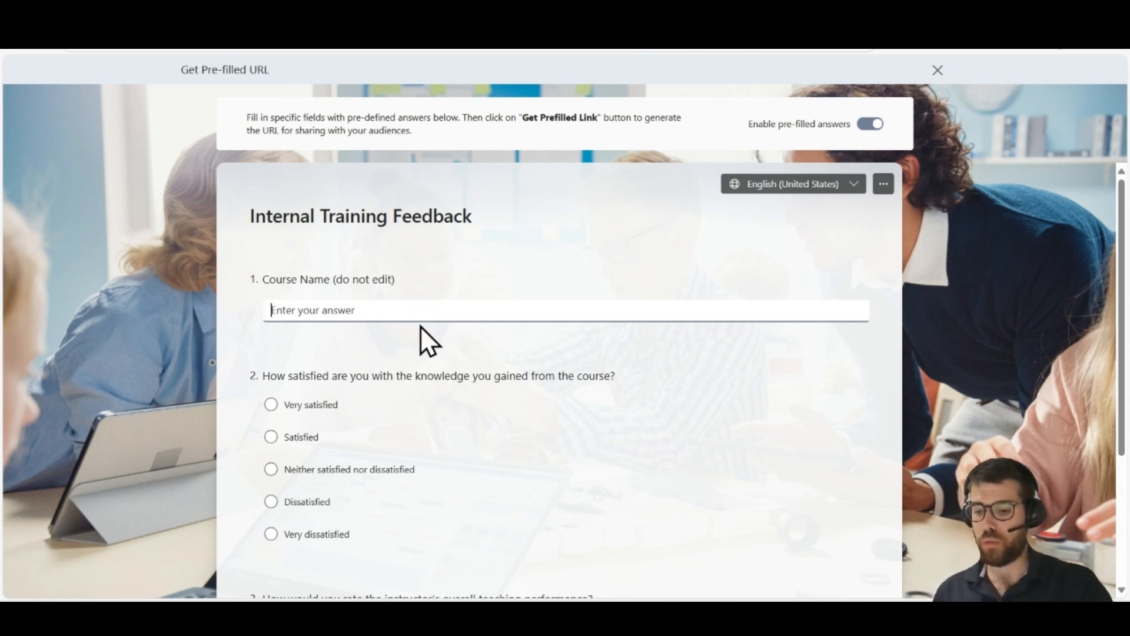
Pre-fill the Course Name question with TEST and the knowledge satisfaction question with Dissatisfied
type("TEST")
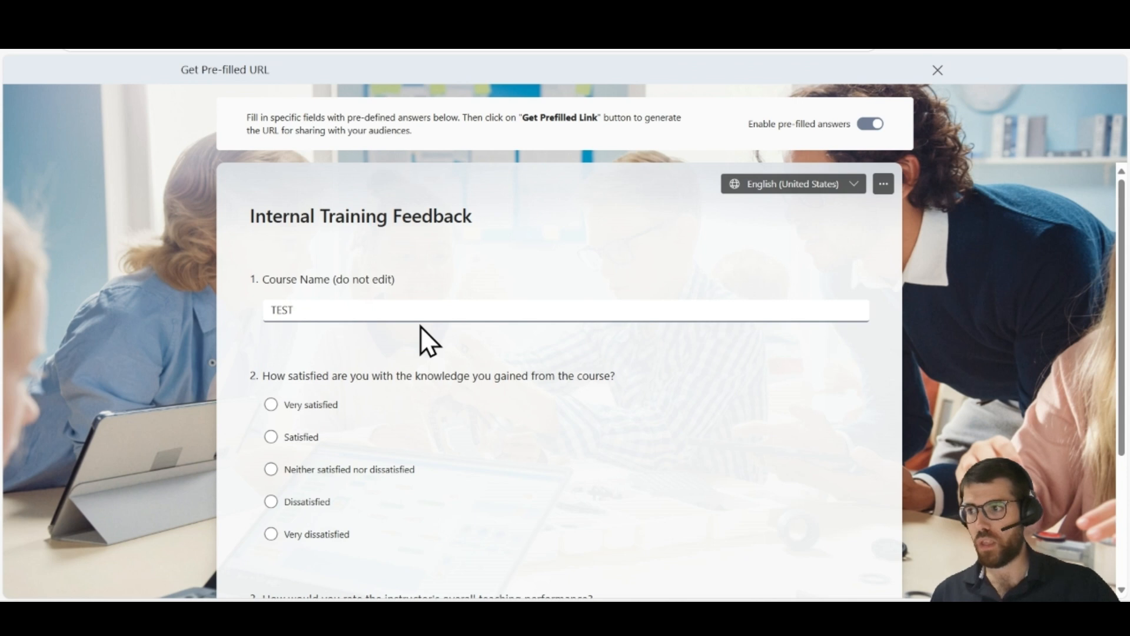
scroll(525, 294, "down", 1)
scroll(503, 362, "down", 1)
left_click(295, 432)
left_click(274, 429)
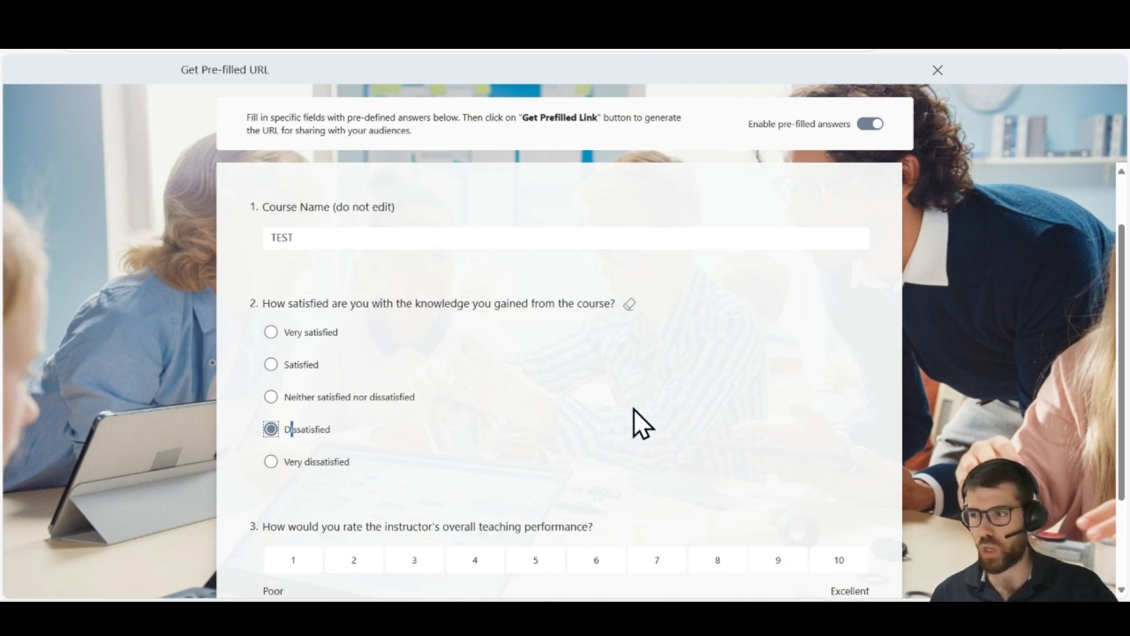
scroll(634, 408, "up", 1)
scroll(633, 411, "down", 3)
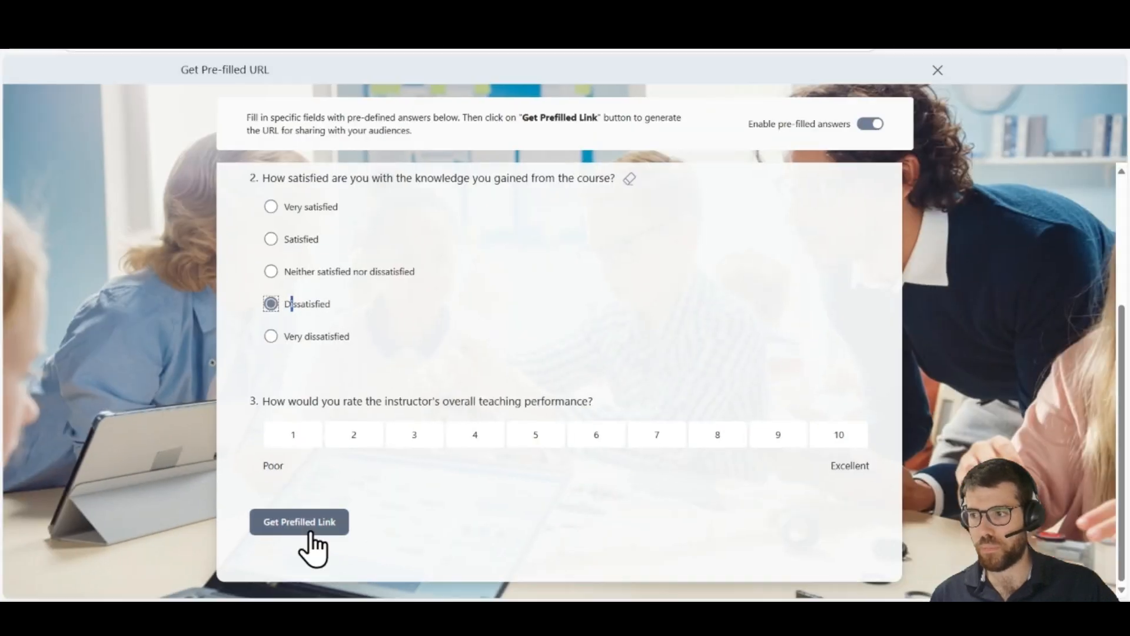
Generate the prefilled link for these answers and copy it
left_click(311, 533)
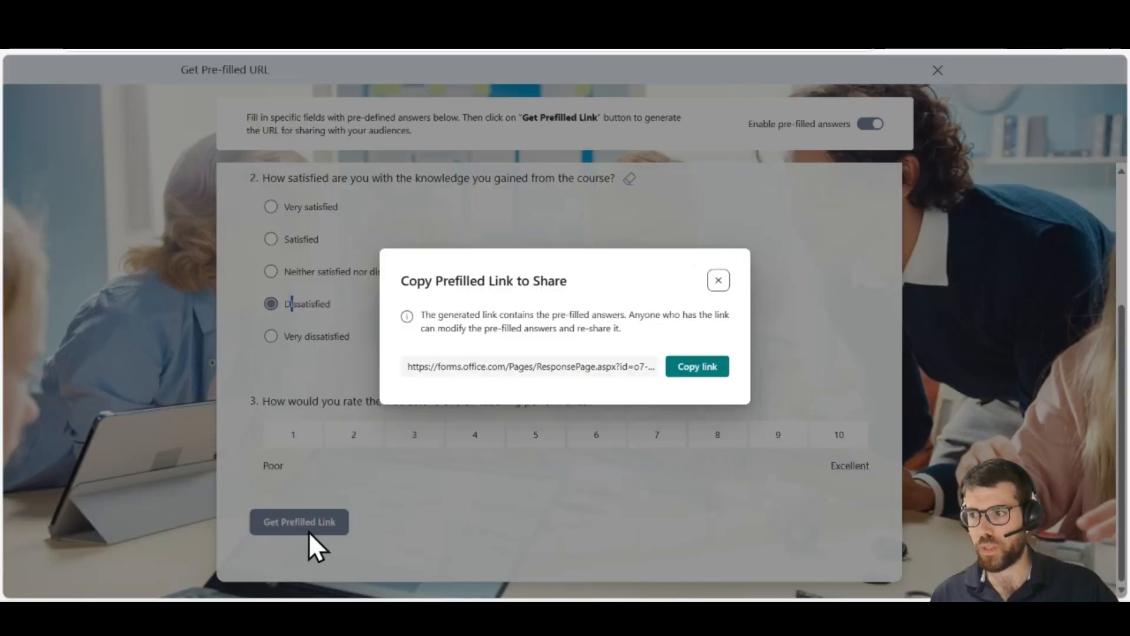
left_click(595, 371)
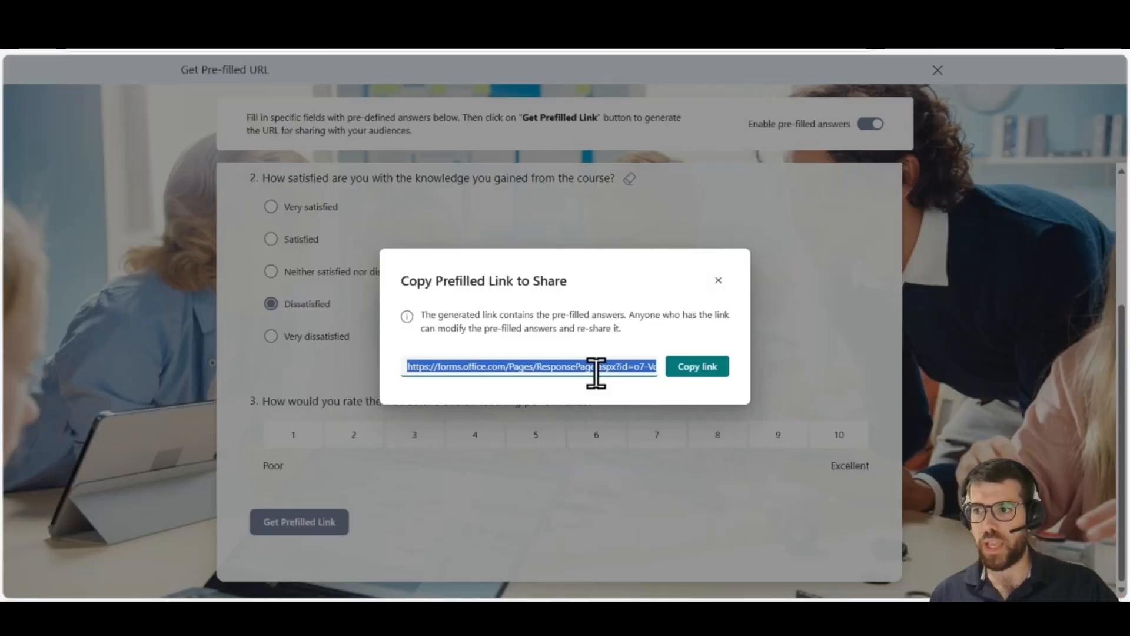
left_click(683, 367)
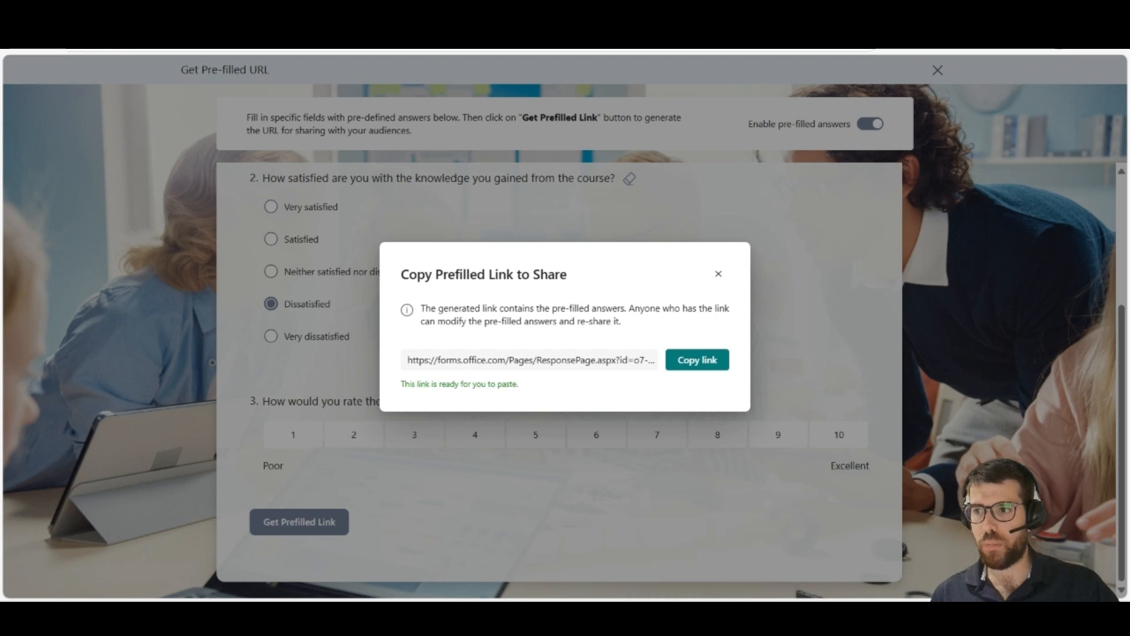
Switch to Visual Studio Code and replace the contents of the Untitled-5 file with the copied prefilled link
key("alt+Tab")
key("ctrl+a")
key("ctrl+v")
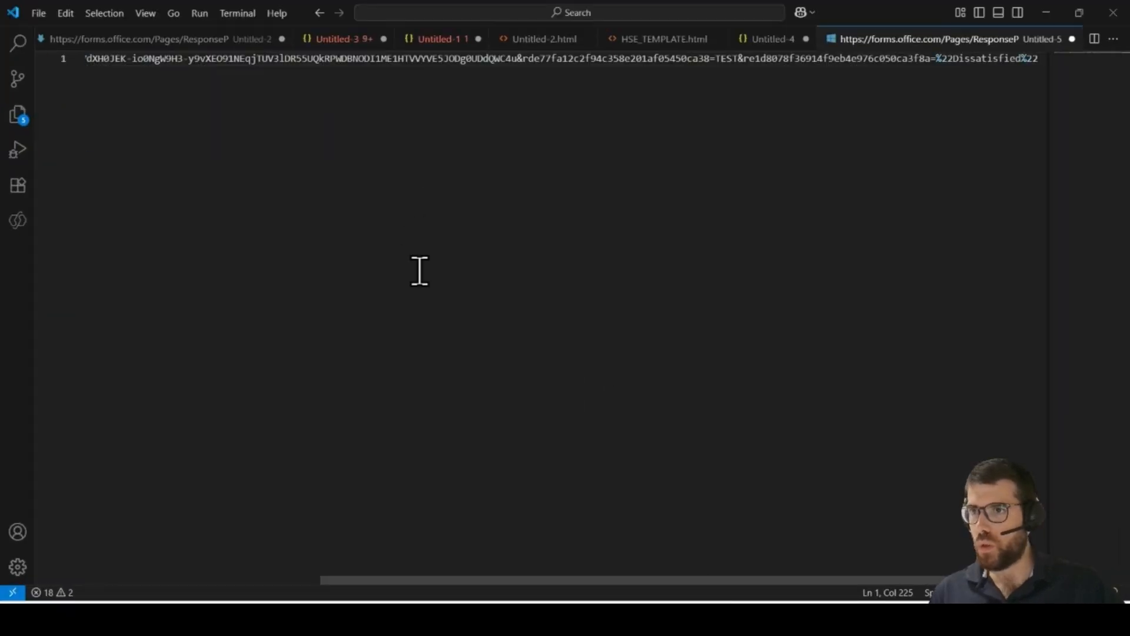
scroll(415, 268, "left", 10)
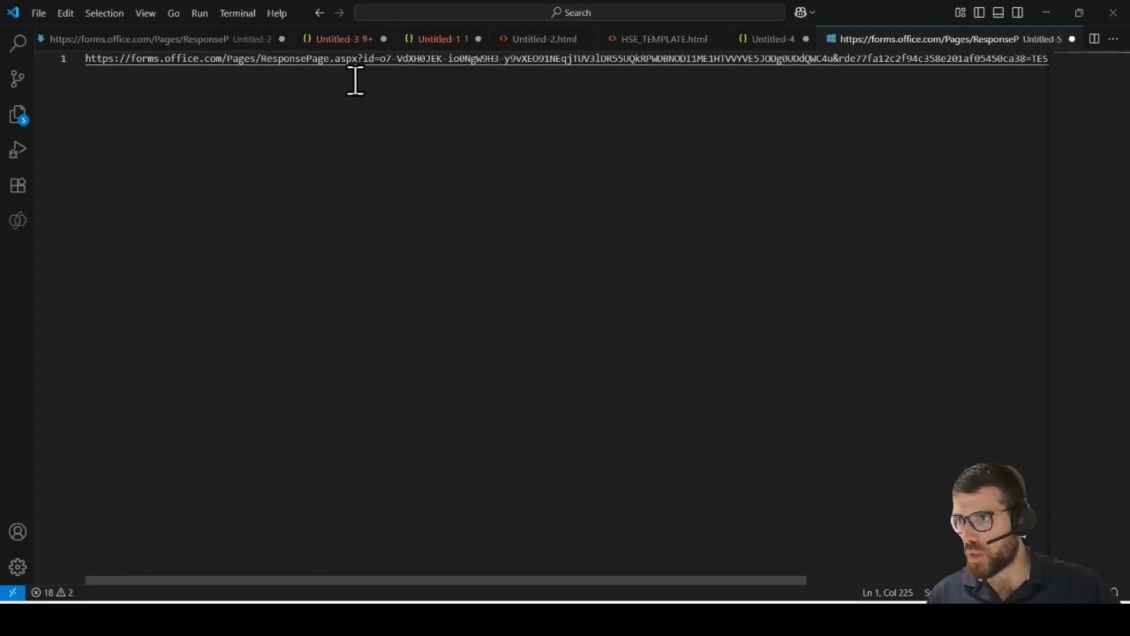
Put the question mark after ResponsePage.aspx on its own line and turn on word wrap
double_click(352, 59)
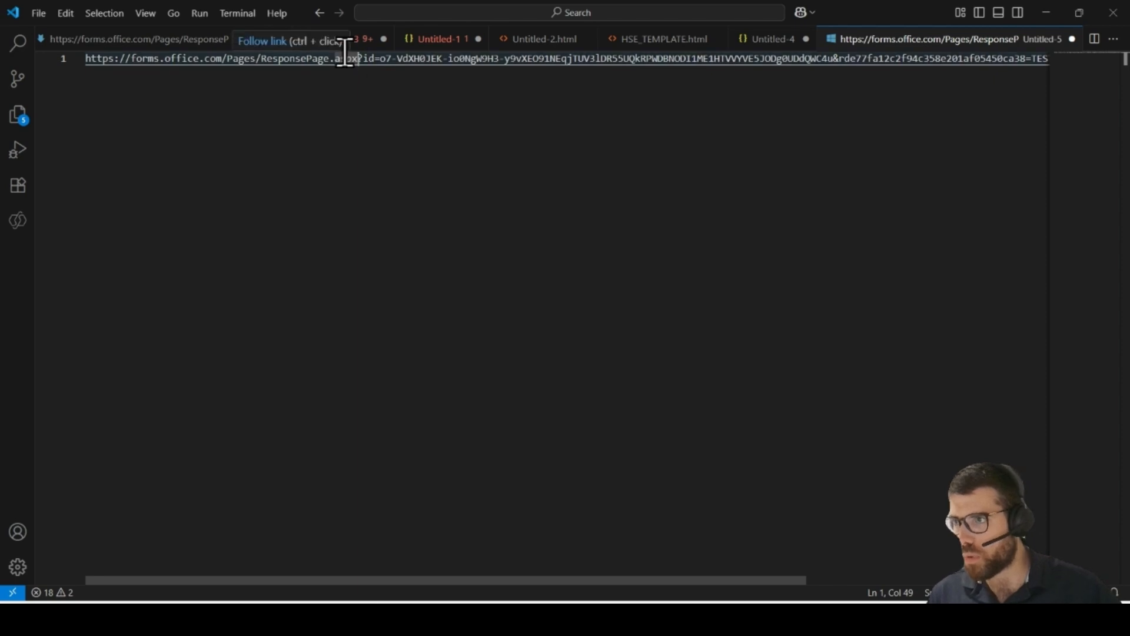
key("Return")
key("Right")
key("Return")
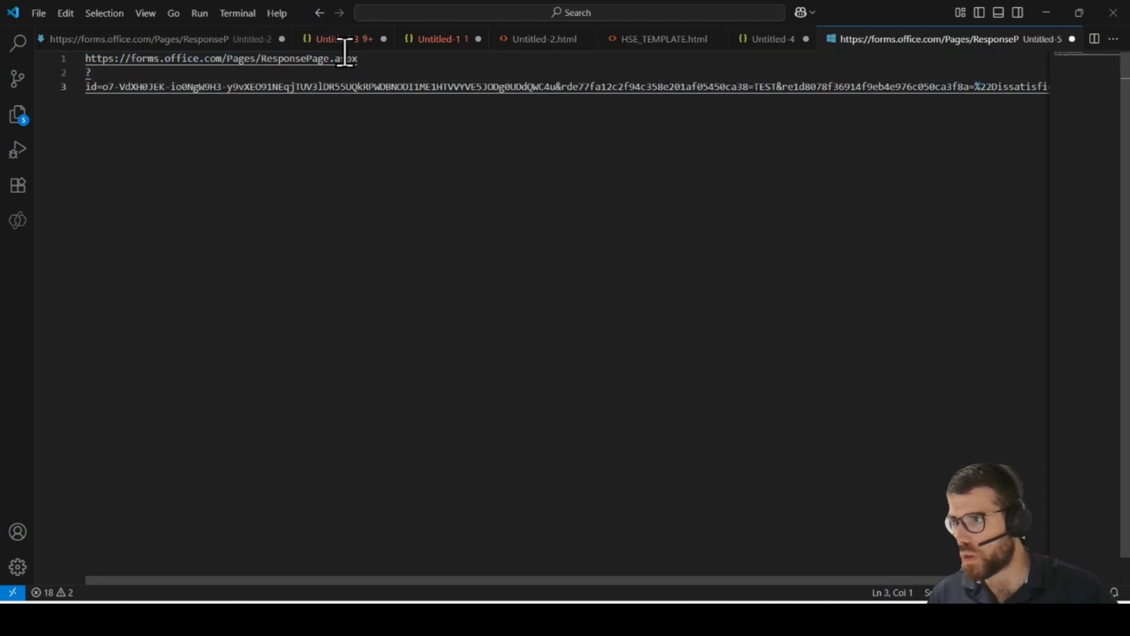
key("alt+z")
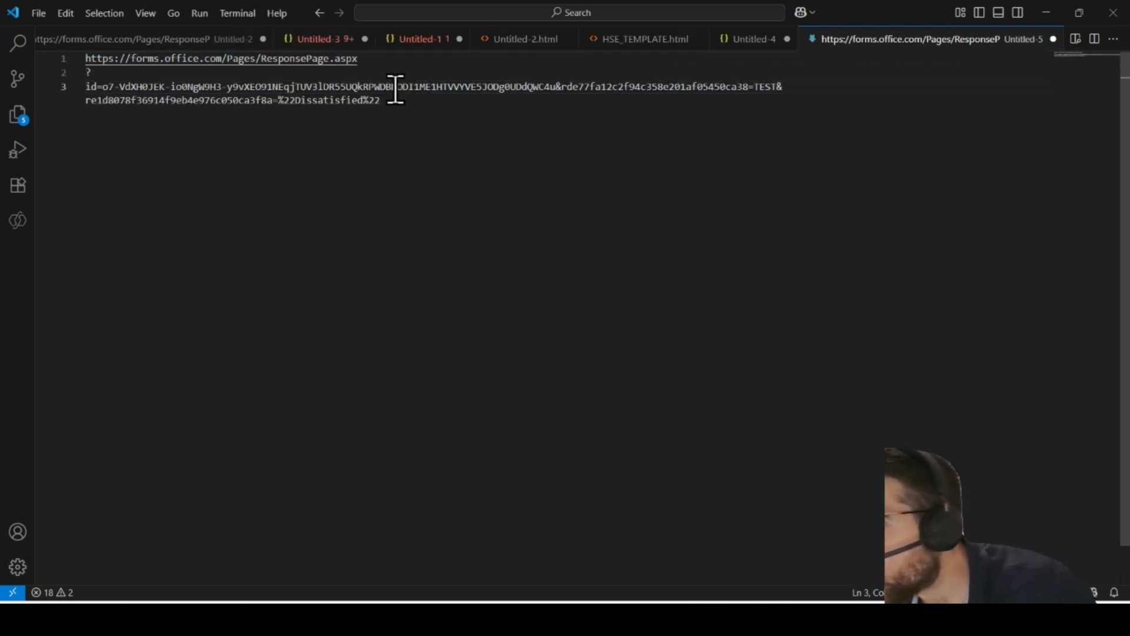
Find the ampersands in the link and put the first one, after the form ID, on its own line
left_click_drag(557, 85, 559, 84)
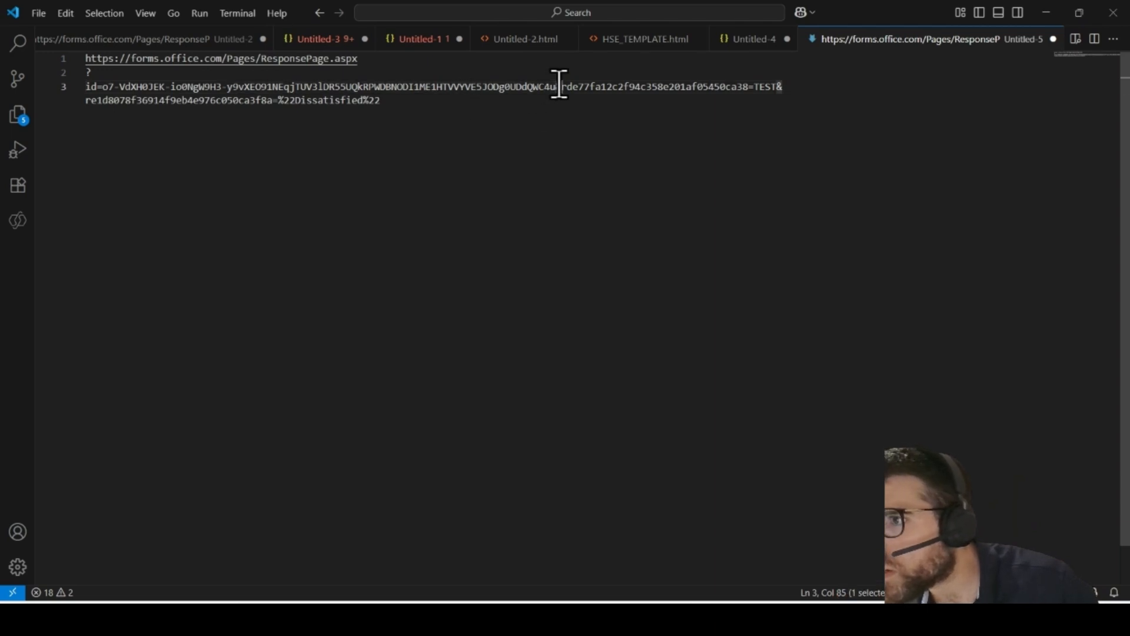
key("ctrl+f")
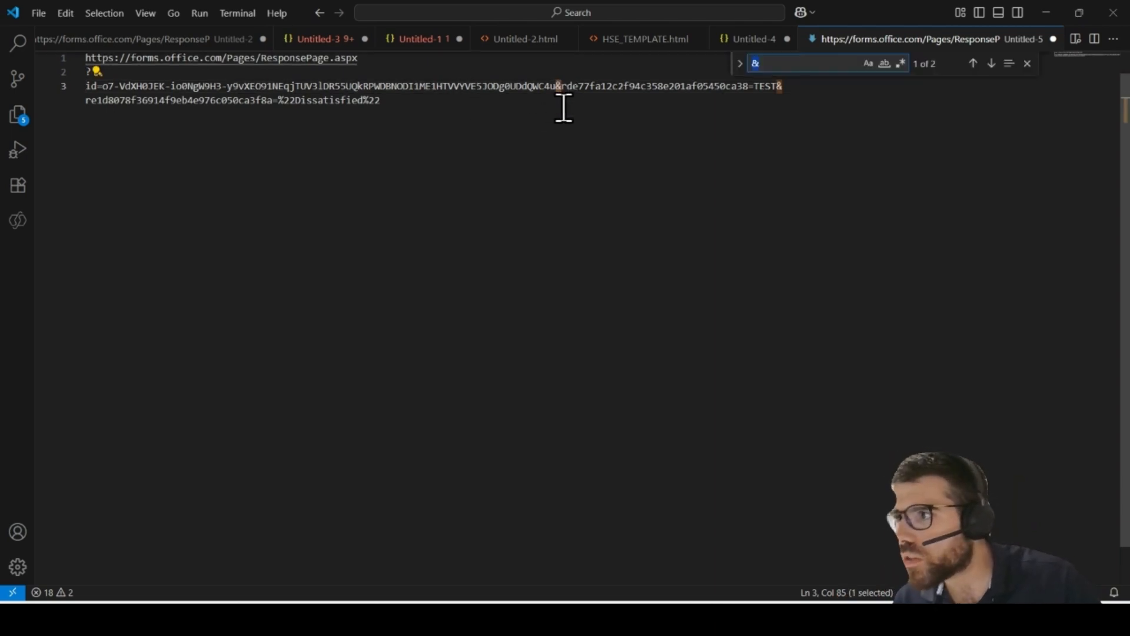
key("Left")
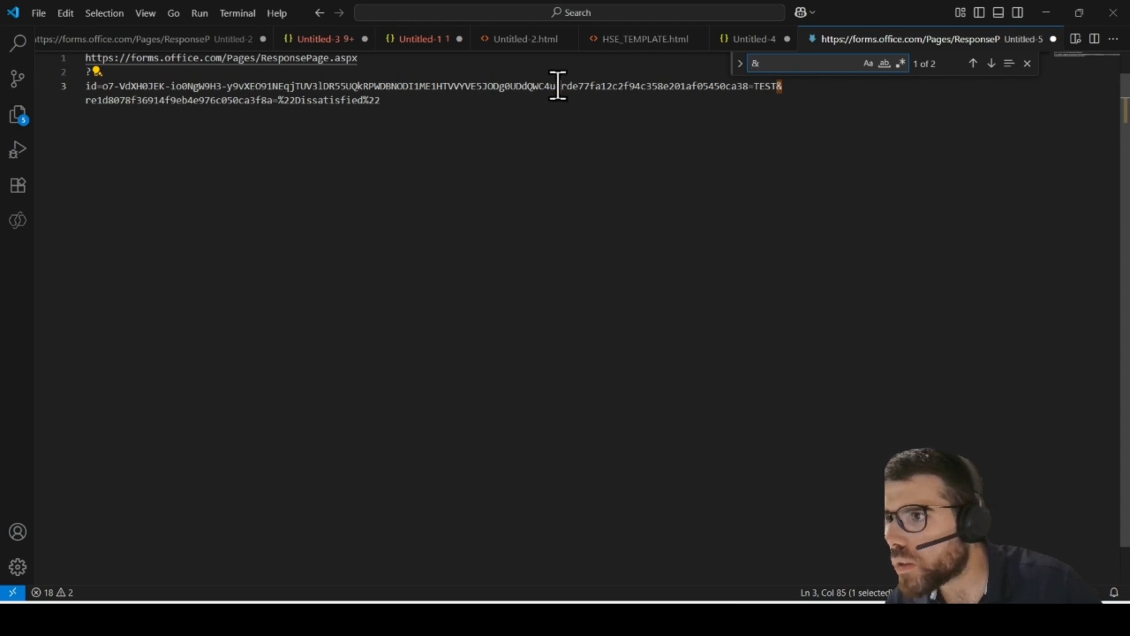
double_click(556, 84)
key("Right")
key("Return")
key("Right")
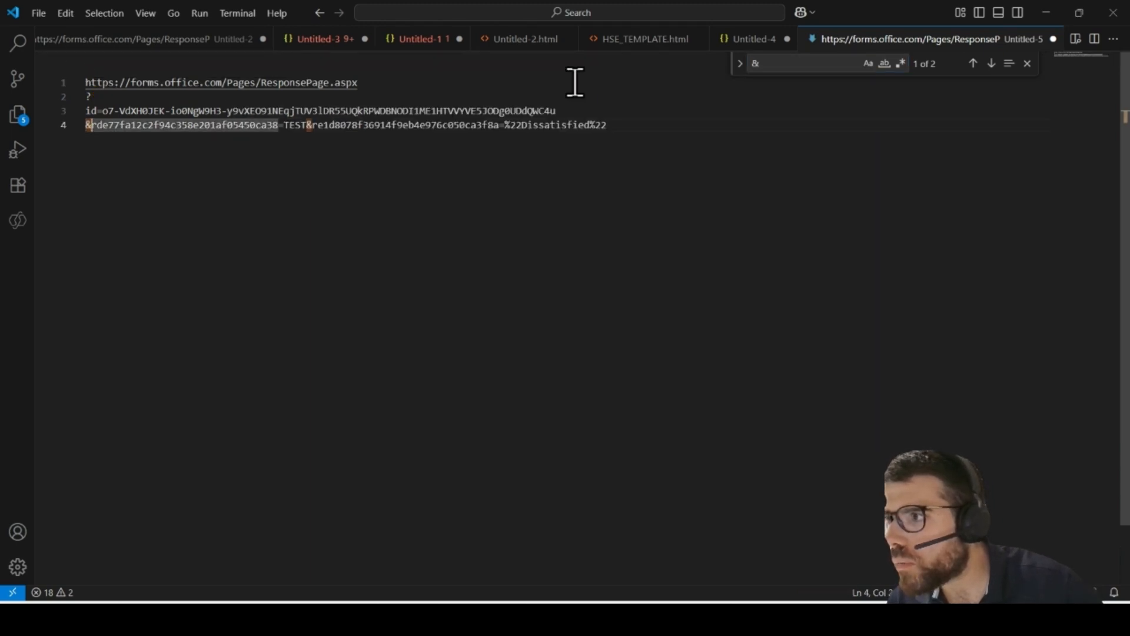
key("Return")
Put the ampersand after TEST on its own line, separating the Dissatisfied parameter, and close the search
double_click(292, 138)
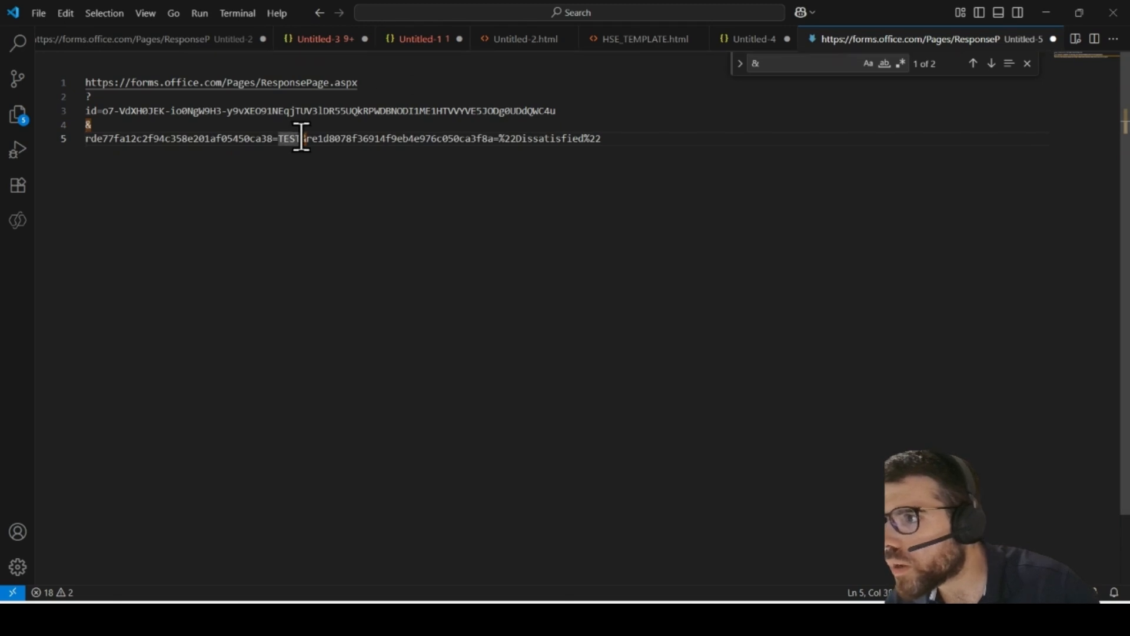
key("Right")
key("Return")
key("Right")
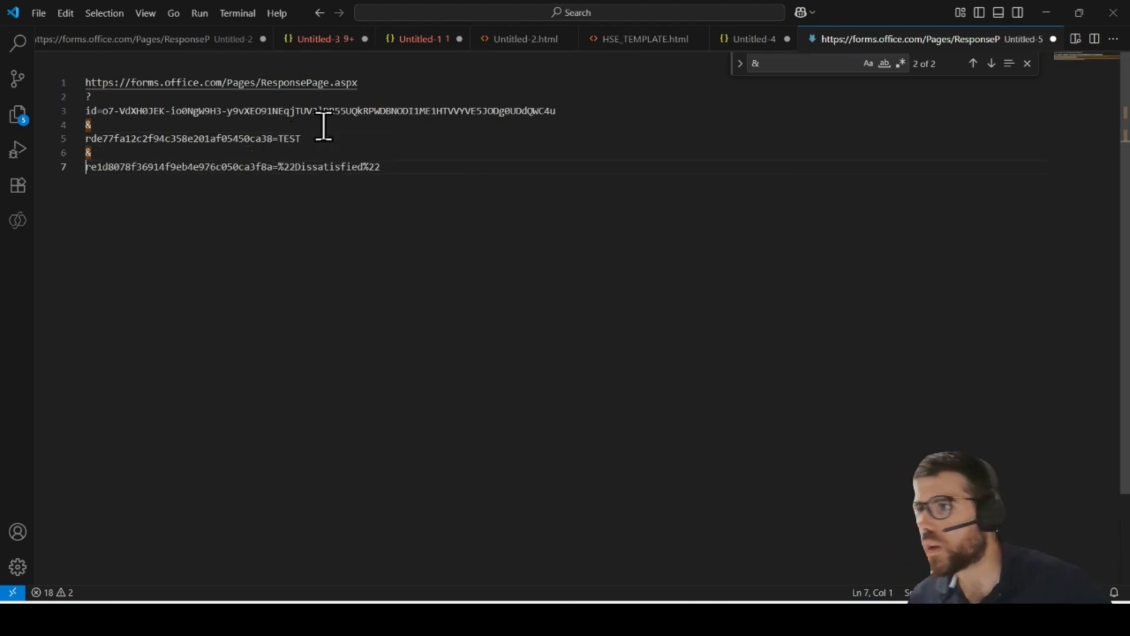
key("Return")
key("End")
key("Escape")
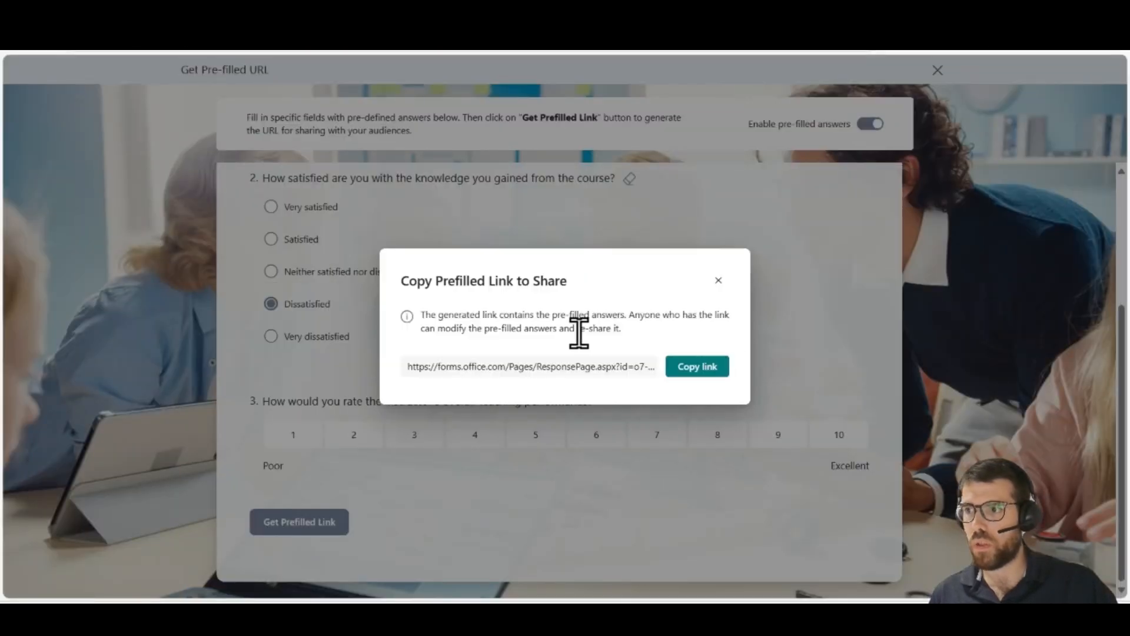
Close the prefilled link dialog in Forms and return to the SharePoint item showing the PreFilledFormsURL value
left_click(718, 281)
scroll(628, 326, "up", 3)
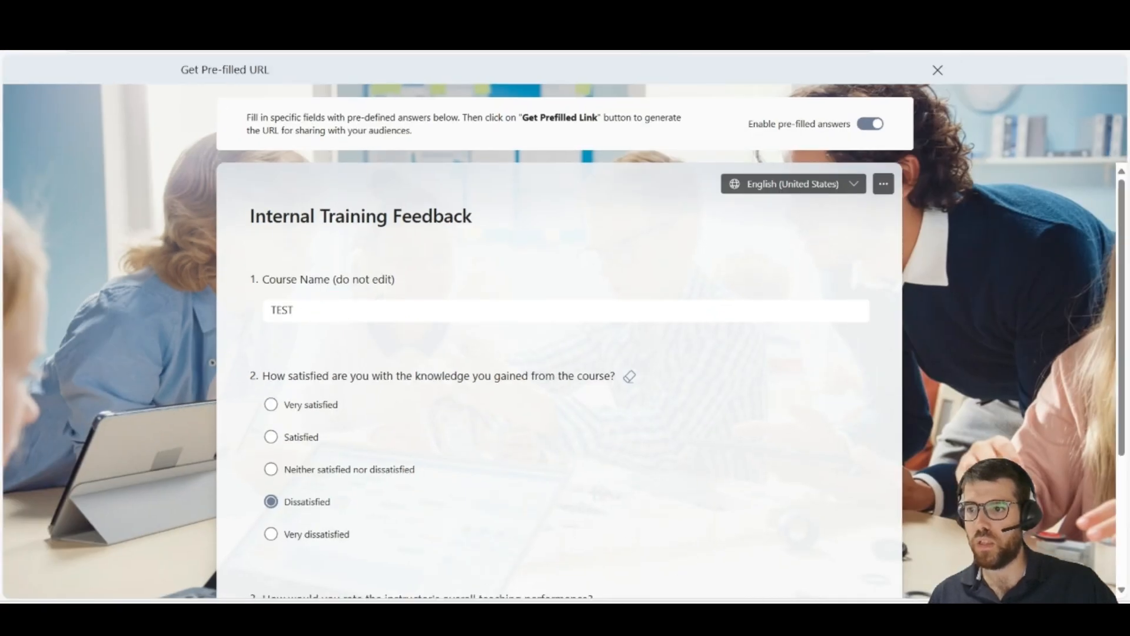
left_click(711, 618)
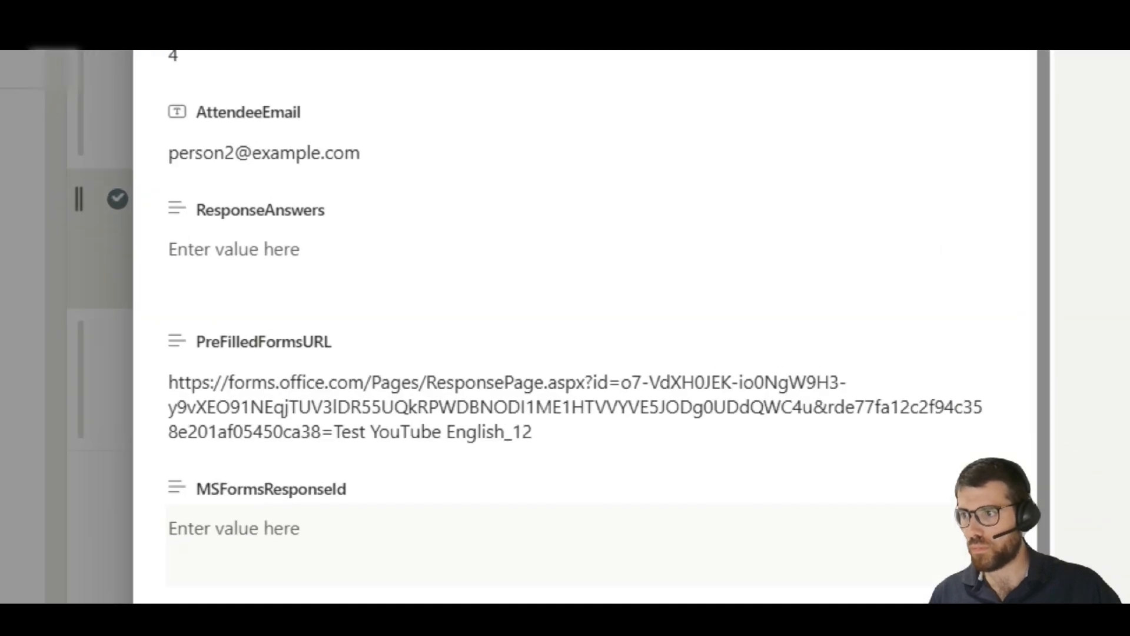
Mark the question identifier, the prefilled answer Test YouTube English_12 and its item number in the PreFilledFormsURL, and clear the markings
left_click_drag(824, 425, 1002, 424)
left_click_drag(174, 449, 304, 449)
mouse_move(408, 412)
left_mouse_down()
mouse_move(322, 419)
mouse_move(345, 468)
mouse_move(574, 479)
mouse_move(519, 406)
mouse_move(410, 406)
left_mouse_up()
mouse_move(346, 448)
left_mouse_down()
mouse_move(492, 441)
mouse_move(518, 462)
mouse_move(542, 425)
mouse_move(519, 415)
left_mouse_up()
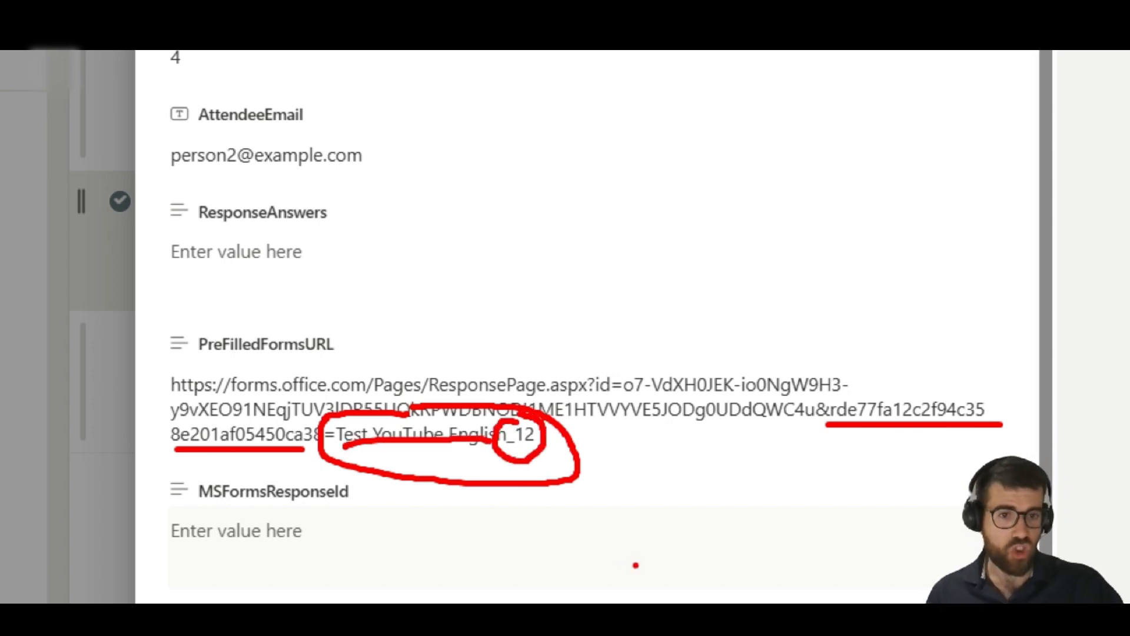
key("Escape")
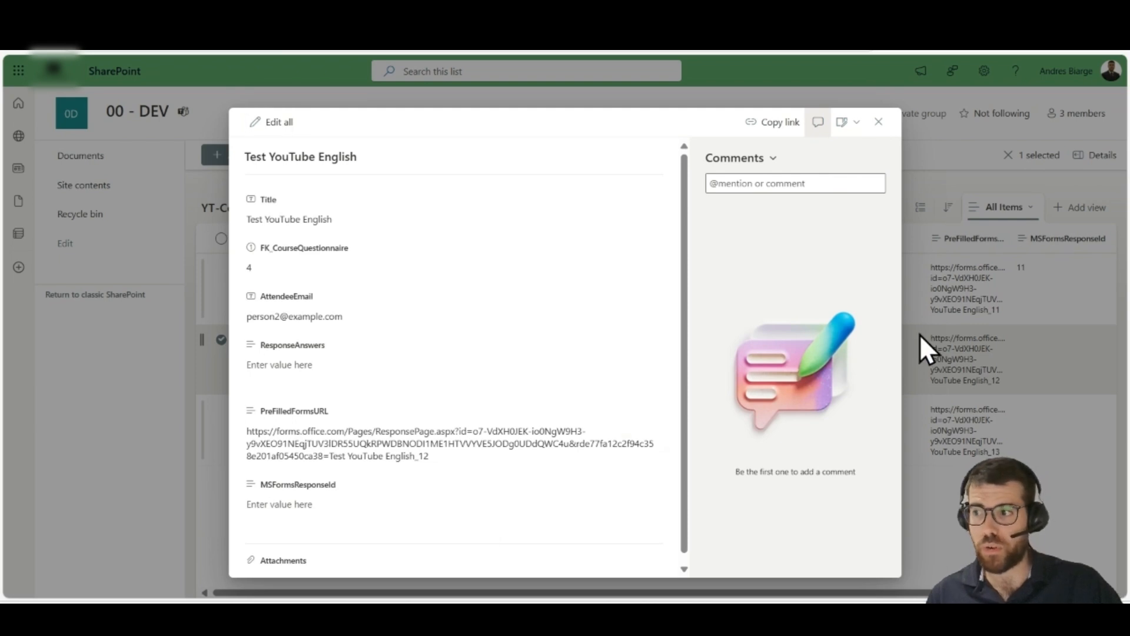
Close the item details and outline the row of item 12 in the questionnaire responses list
left_click(879, 122)
mouse_move(197, 324)
left_mouse_down()
mouse_move(449, 363)
mouse_move(1027, 384)
left_mouse_up()
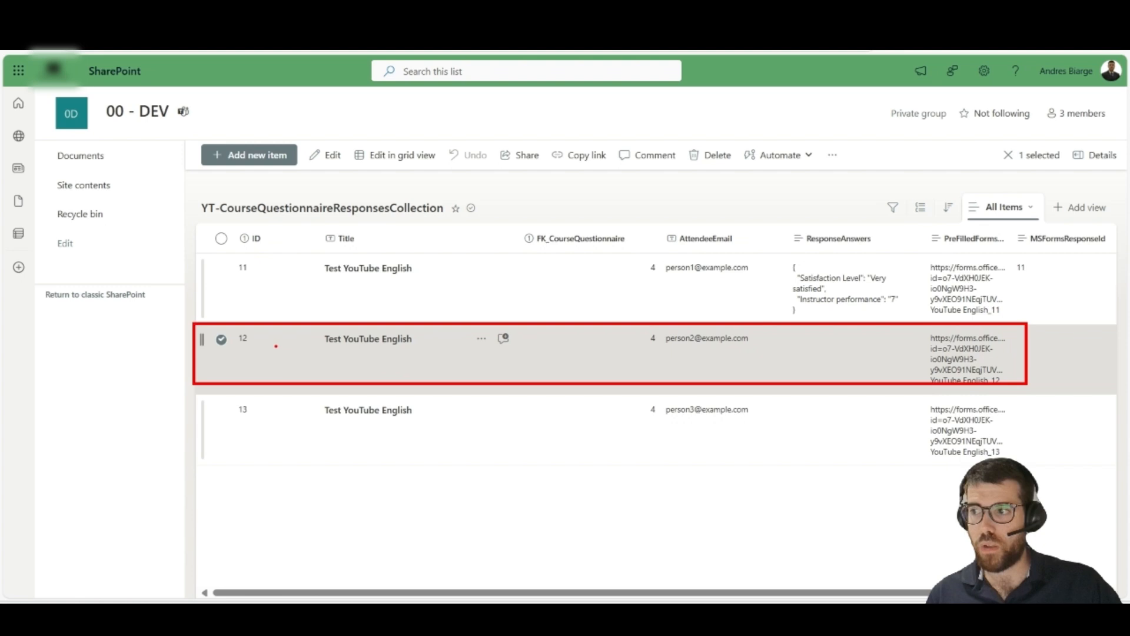
mouse_move(252, 325)
left_mouse_down()
mouse_move(252, 360)
mouse_move(252, 327)
left_mouse_up()
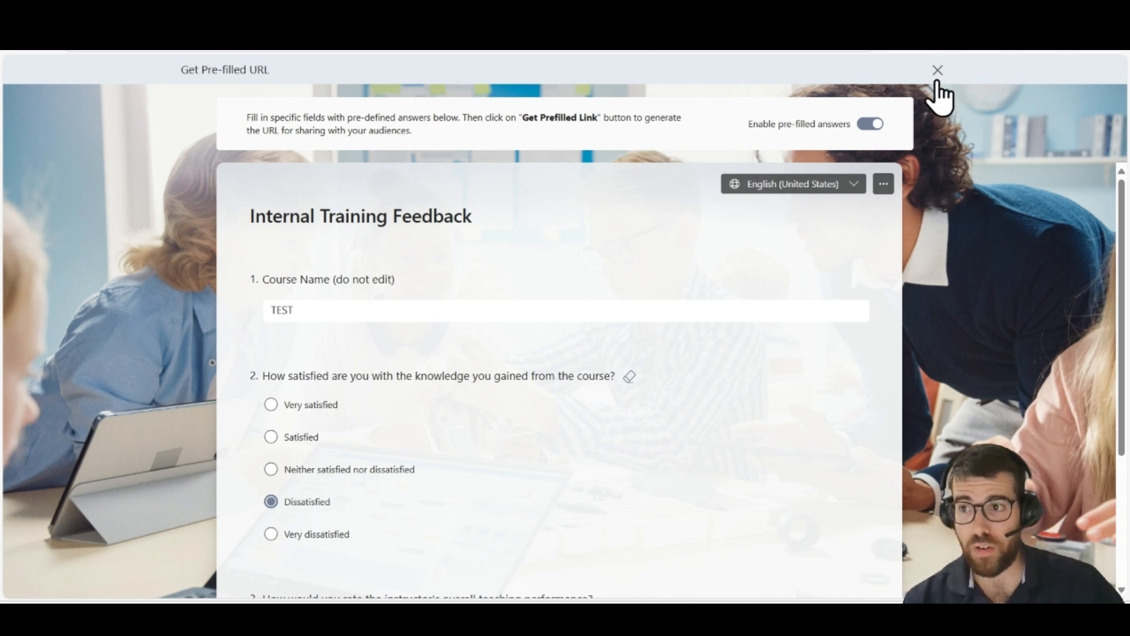
Close the Get Pre-filled URL page and change the Course Name answer in the response form to Test YouTube English_13
left_click(938, 70)
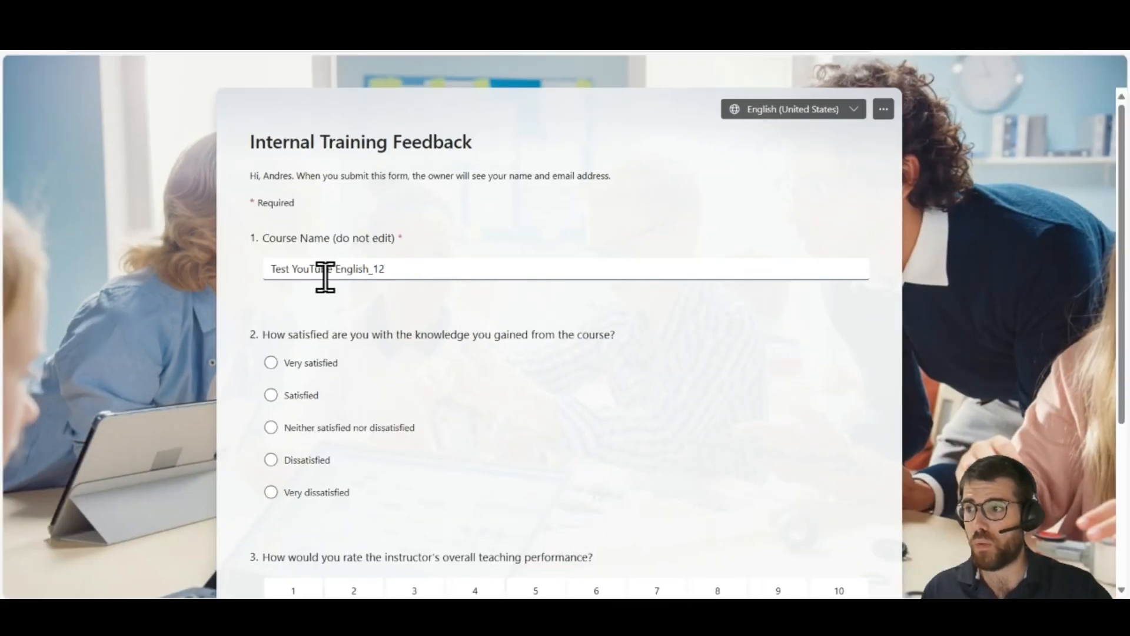
left_click_drag(387, 267, 372, 269)
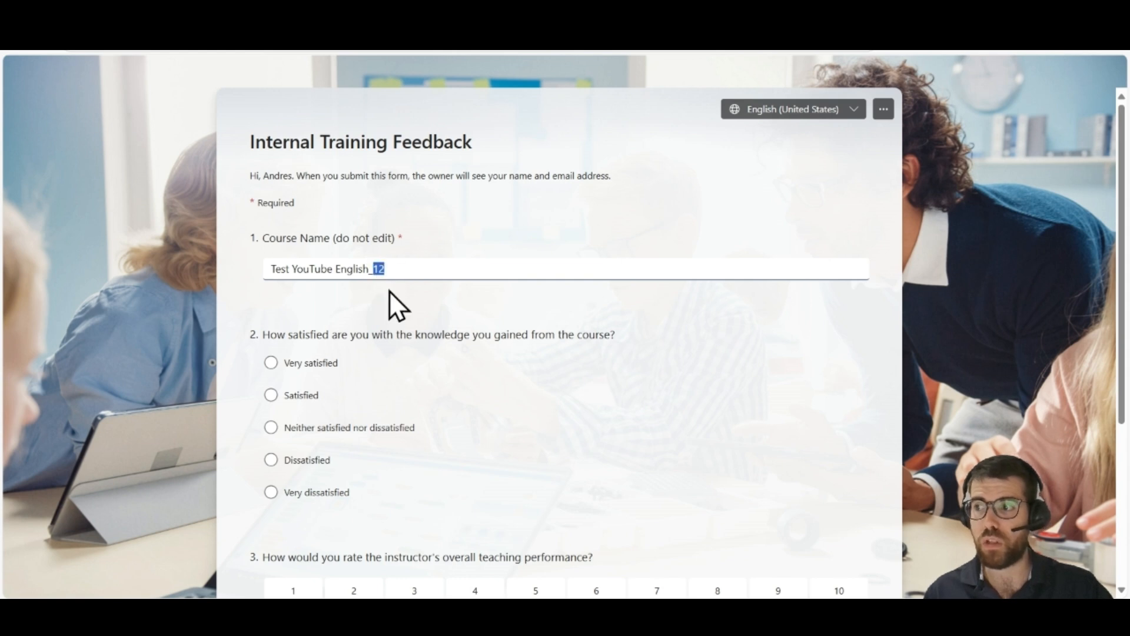
left_click(393, 270)
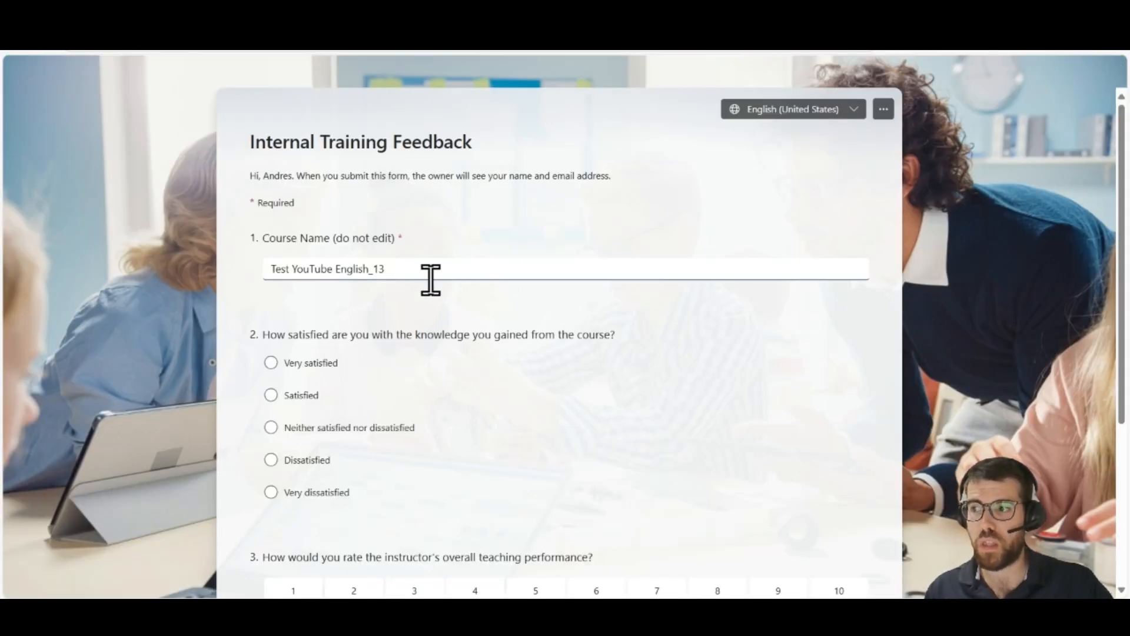
Answer Very satisfied for the course knowledge, rate the instructor's teaching performance 9, and submit the response
scroll(490, 295, "down", 2)
left_click(271, 216)
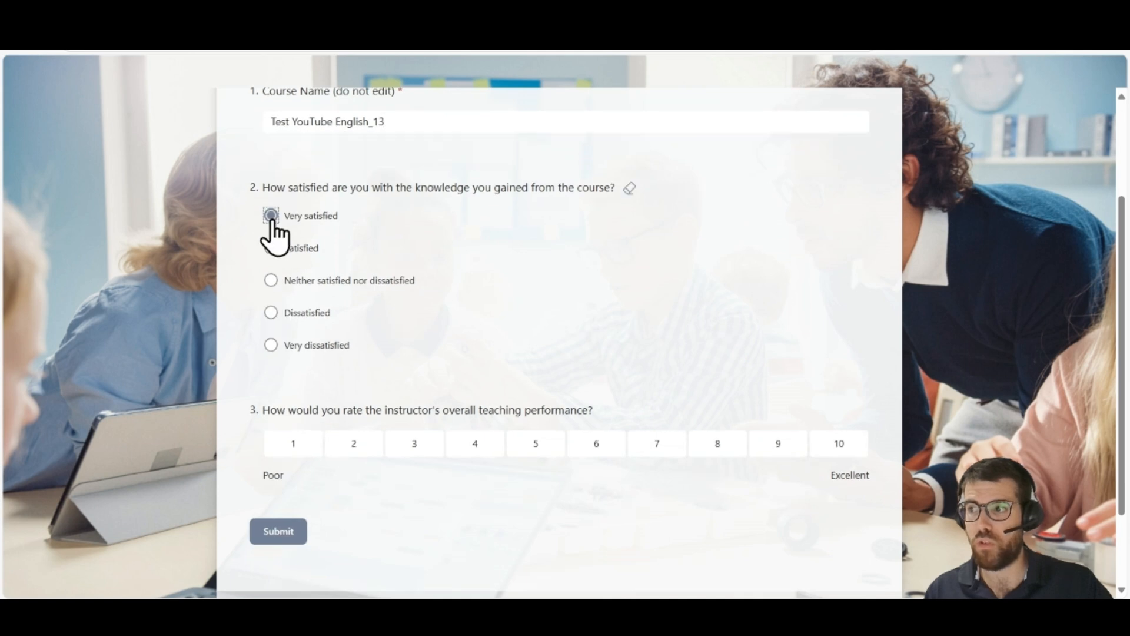
left_click(762, 447)
left_click(294, 537)
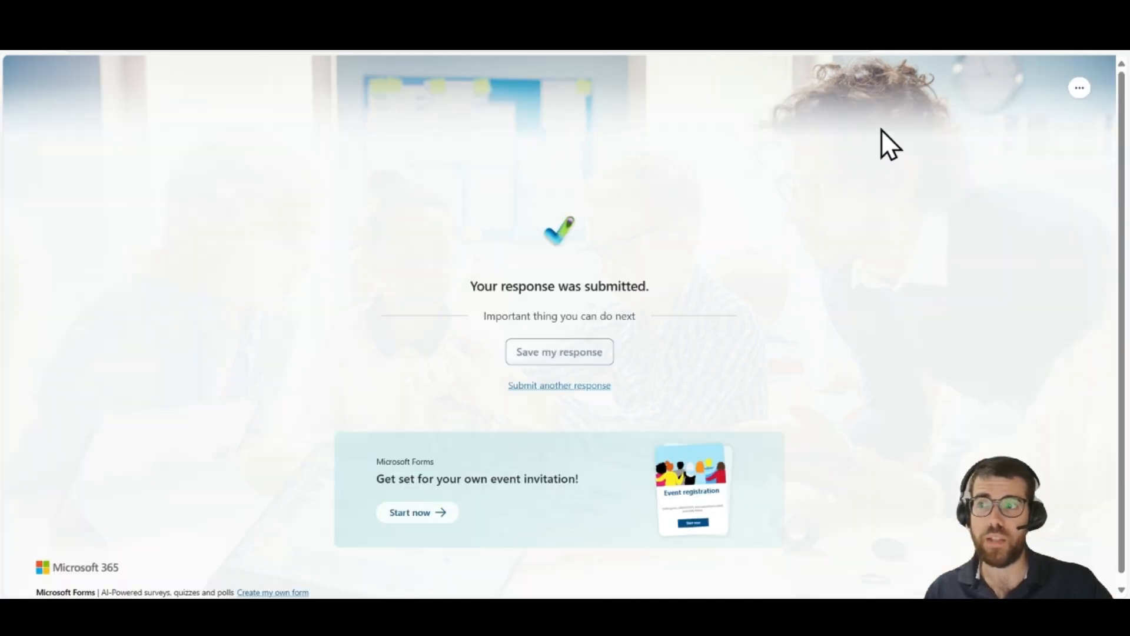
Return to the YT-CourseQuestionnaireResponsesCollection list and refresh it to check for the submitted answers
left_click(630, 30)
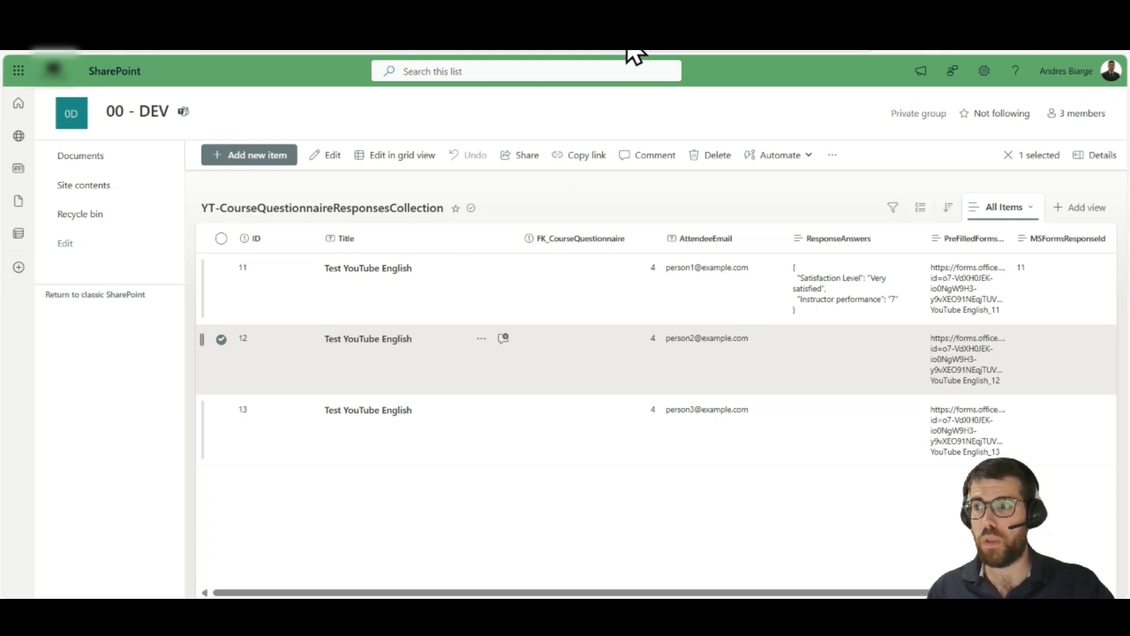
left_click(561, 462)
key("F5")
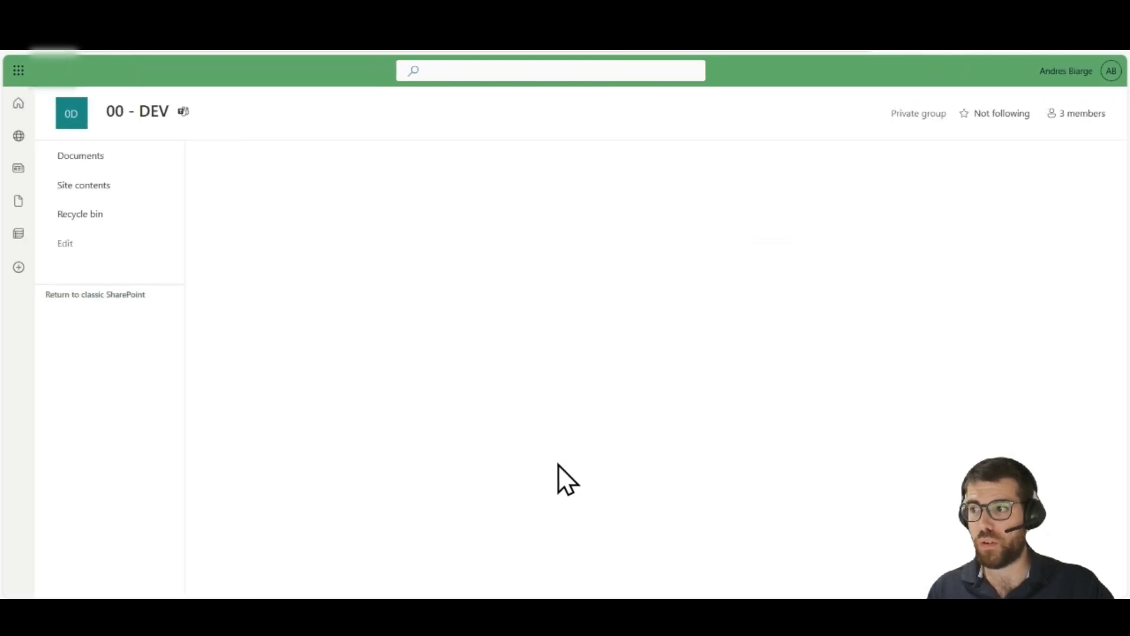
key("F5")
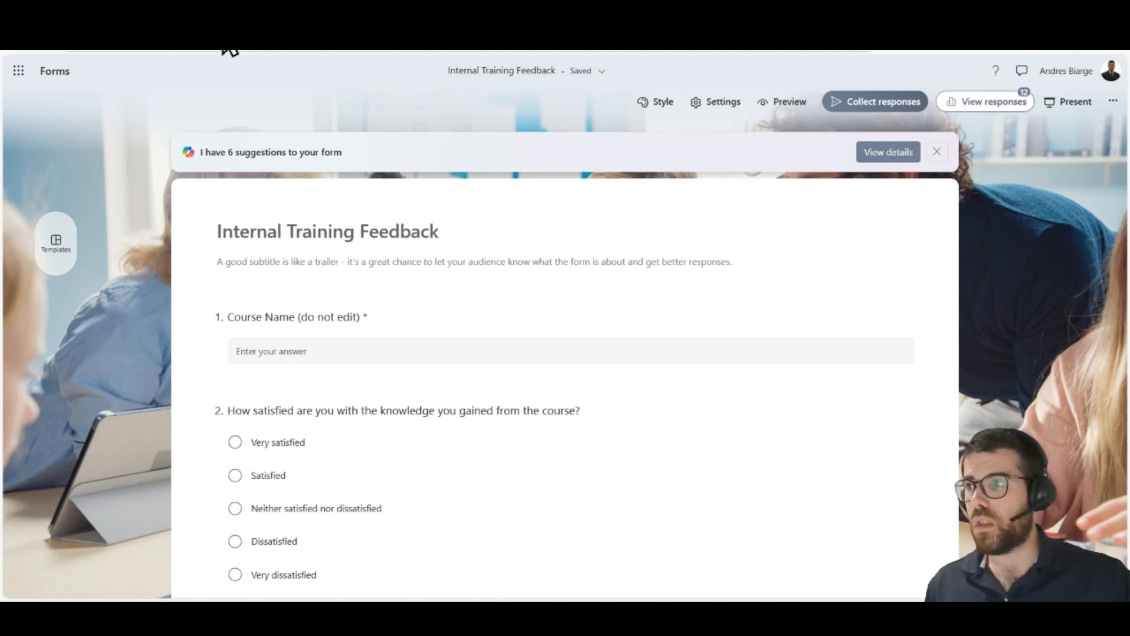
Switch to the Power Apps solution, open its environment variables, and widen the Display name column
left_click(217, 14)
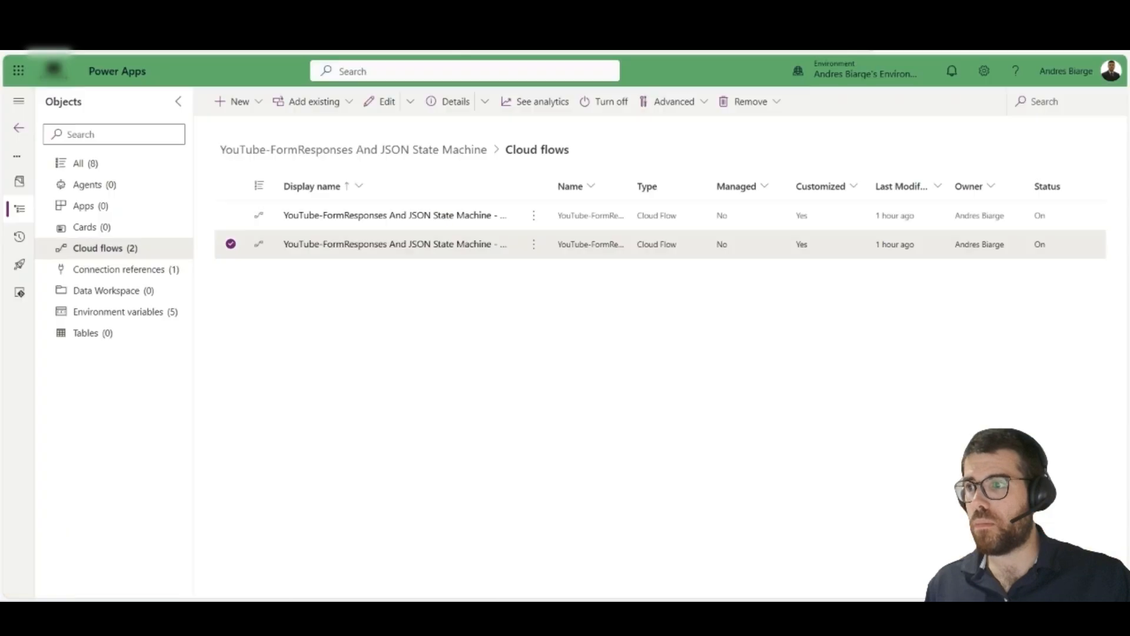
left_click(136, 322)
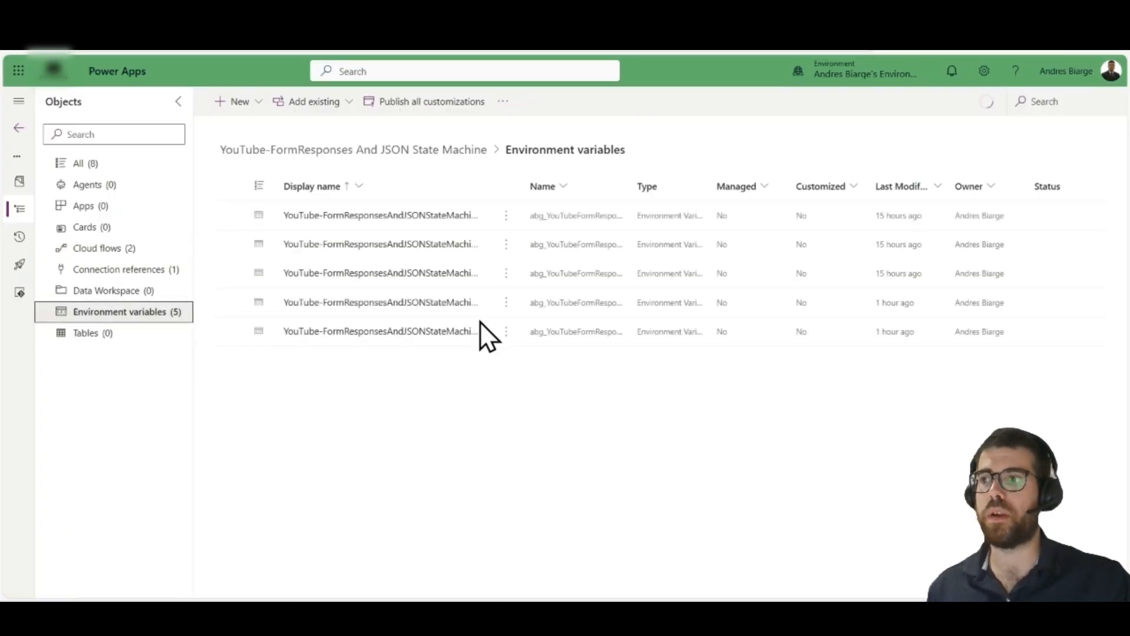
left_click_drag(500, 182, 577, 181)
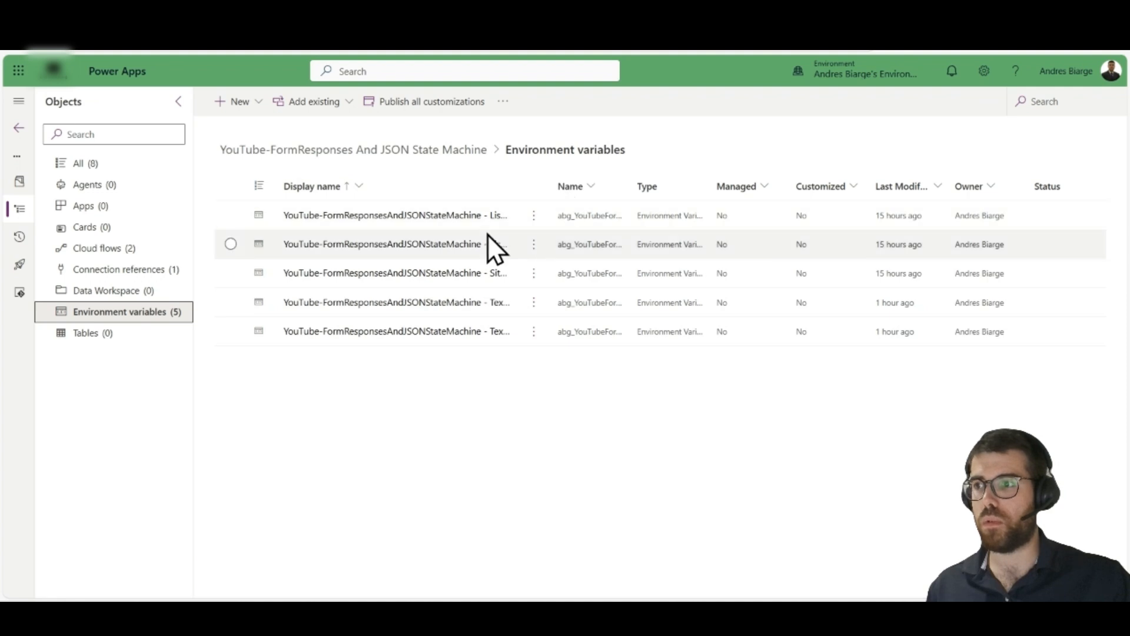
Widen the Display name column further and mark the list, site, MS Forms Id and MS Forms Prefilled Param environment variables
key("ctrl+minus")
left_click_drag(512, 174, 591, 175)
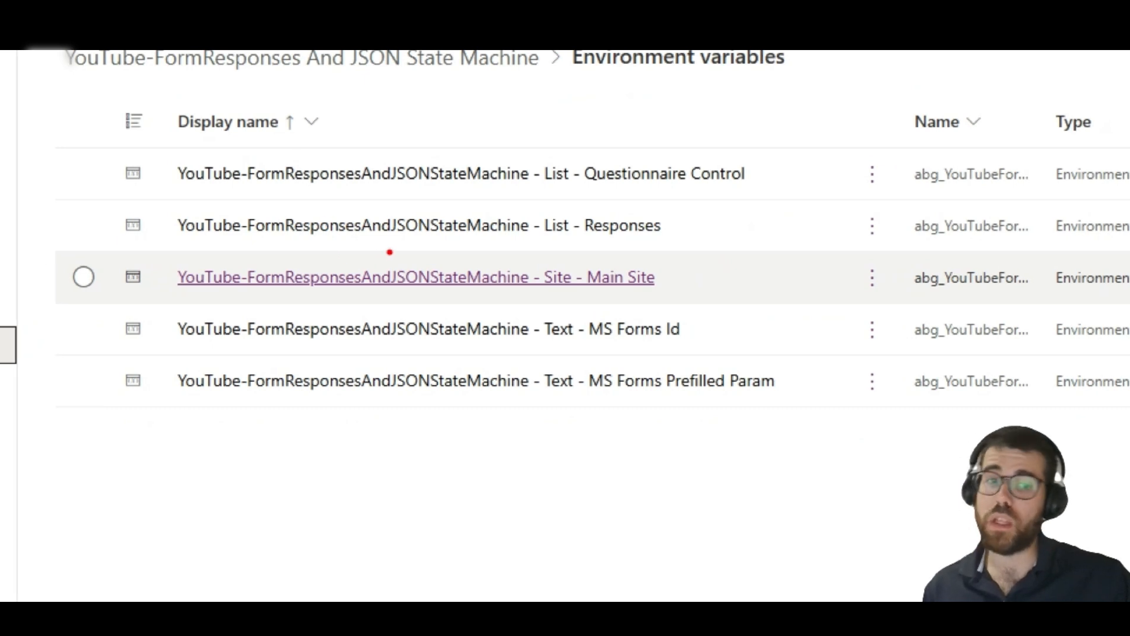
mouse_move(139, 147)
left_mouse_down()
mouse_move(750, 304)
mouse_move(775, 284)
mouse_move(781, 292)
left_mouse_up()
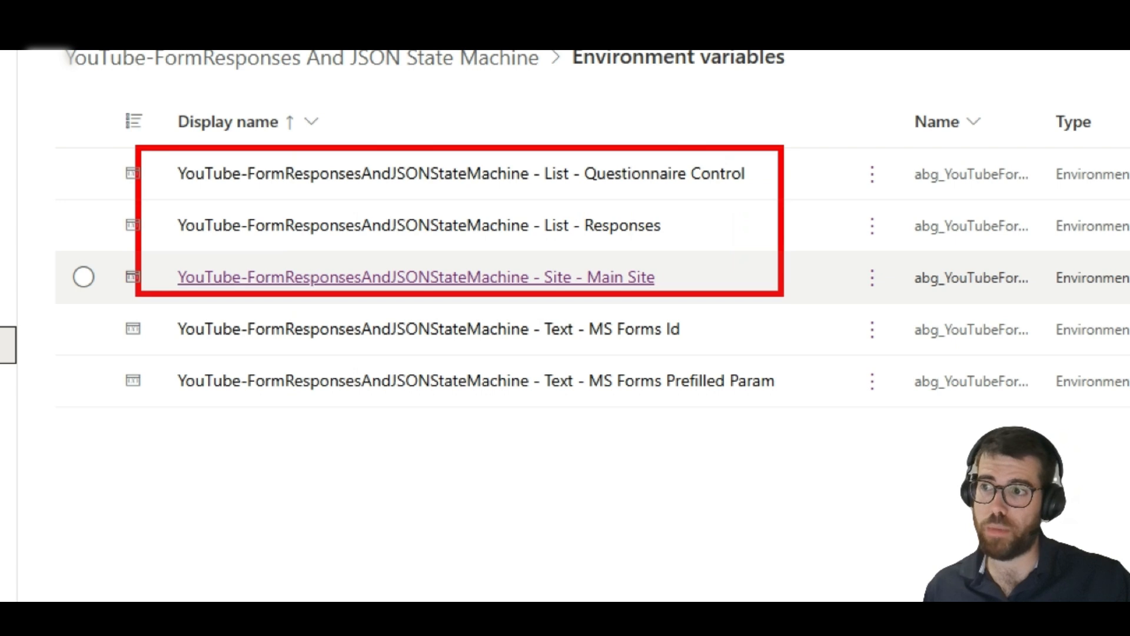
left_click_drag(760, 169, 790, 149)
left_click_drag(671, 219, 706, 213)
left_click_drag(664, 274, 722, 259)
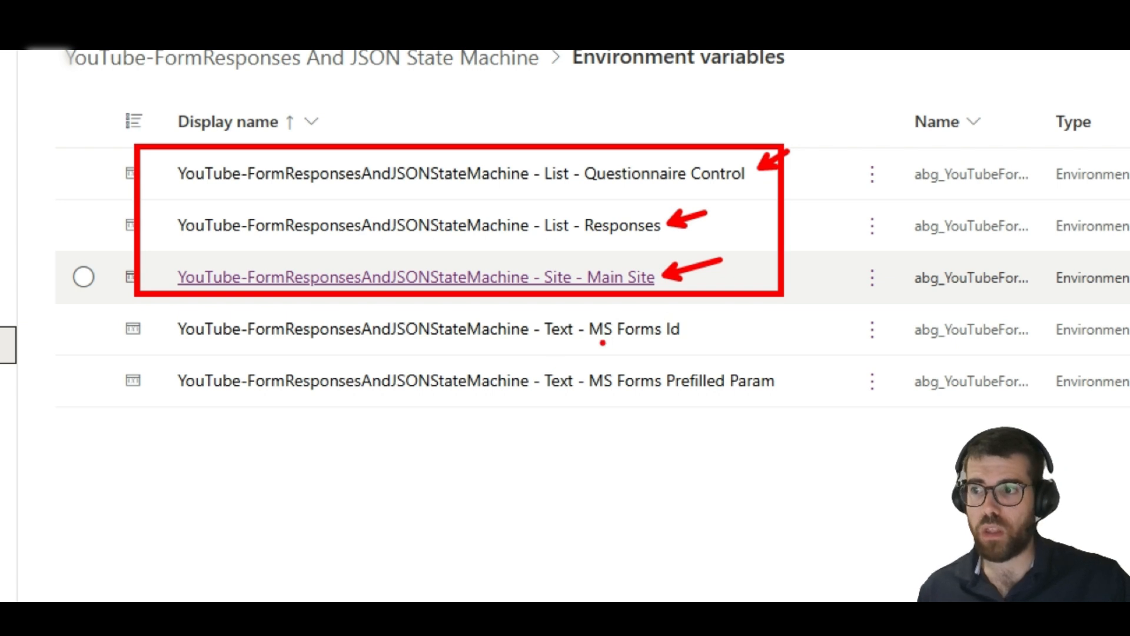
left_click_drag(588, 346, 704, 339)
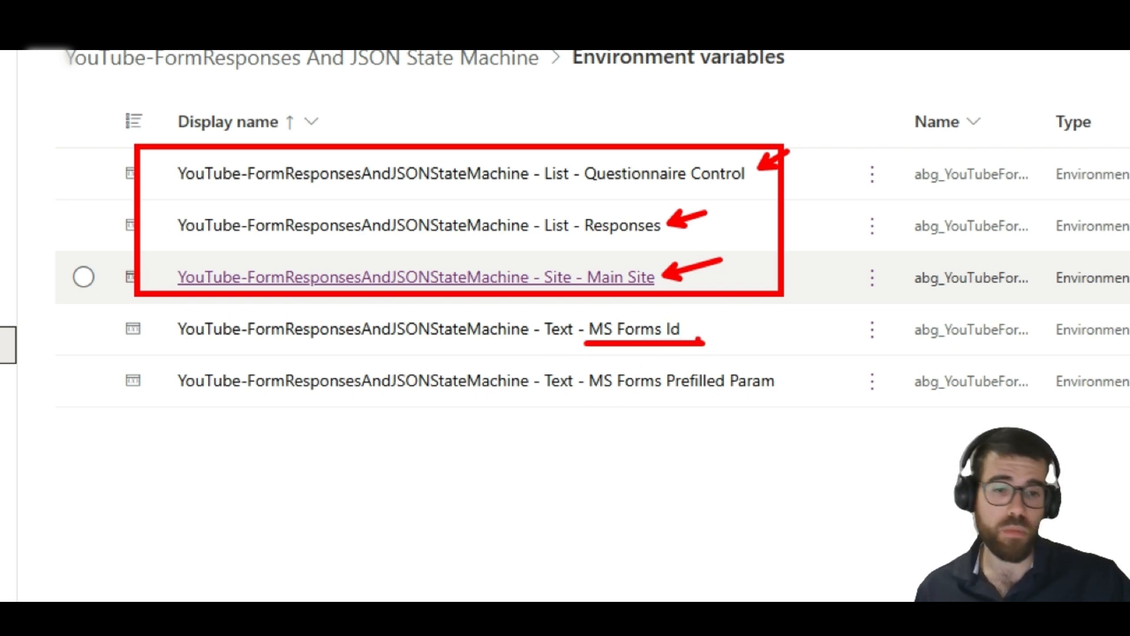
left_click_drag(590, 401, 785, 400)
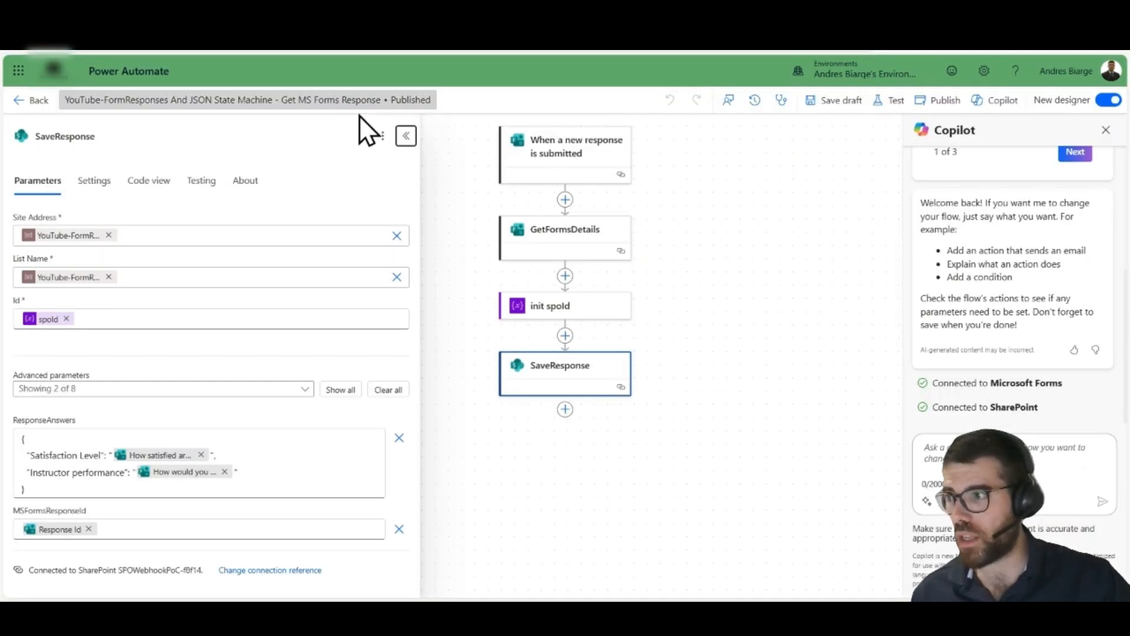
In the Get MS Forms Response flow, open the new-response trigger and inspect the environment variable used as its Form Id
left_click_drag(719, 217, 739, 264)
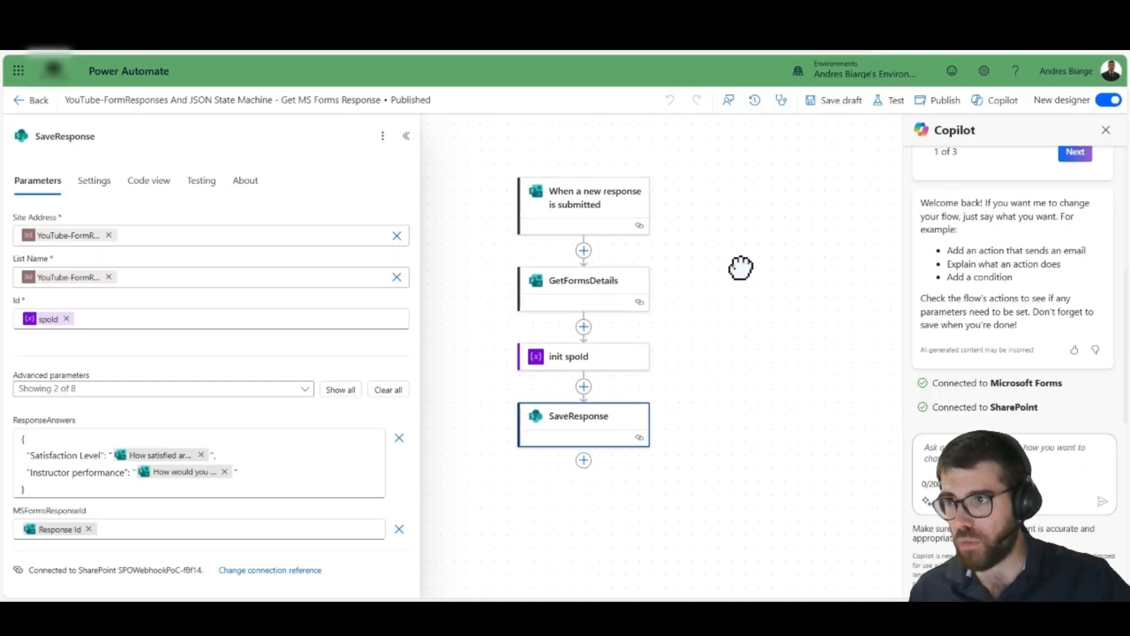
left_click(568, 216)
mouse_move(88, 235)
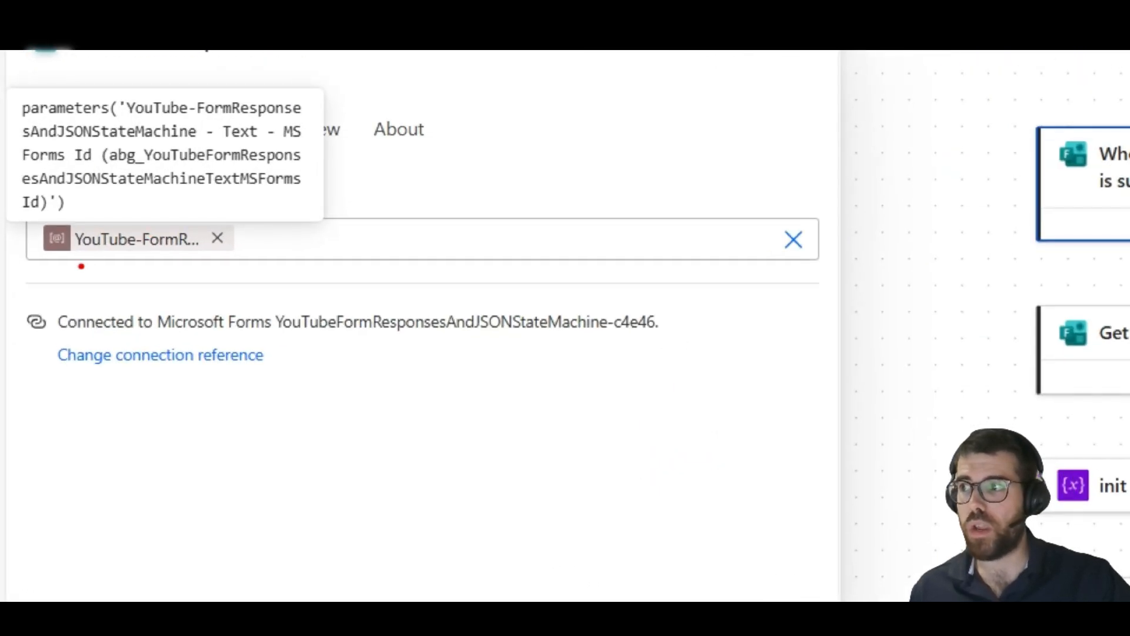
left_click_drag(56, 265, 231, 265)
key("Escape")
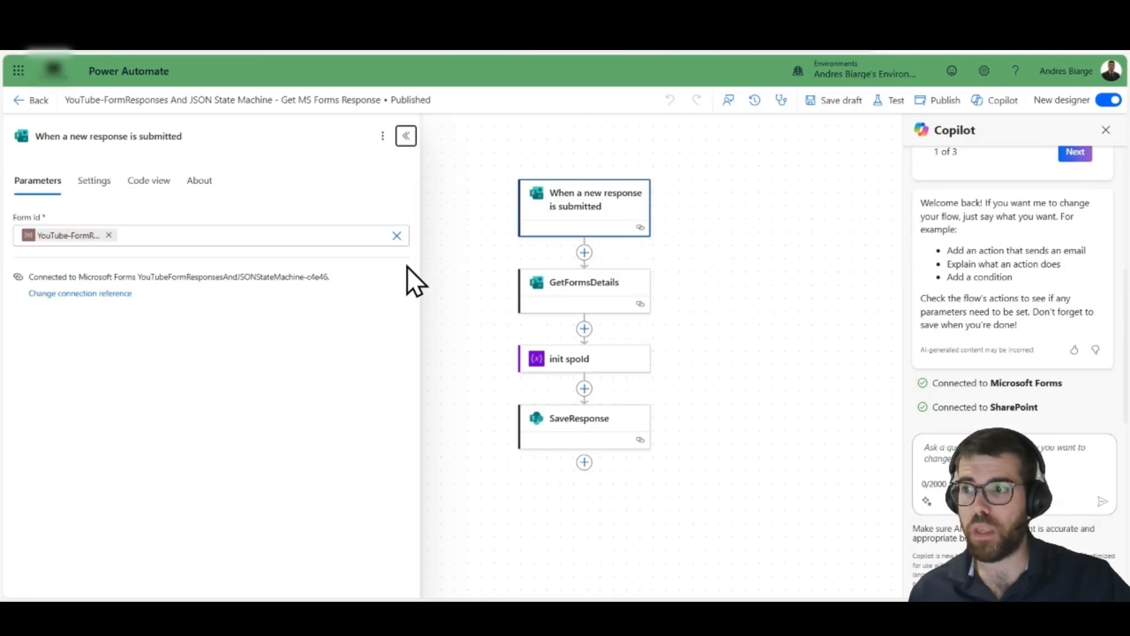
Open the GetFormsDetails action and mark its Form Id and Response Id parameters along with the trigger supplying the response
left_click(595, 304)
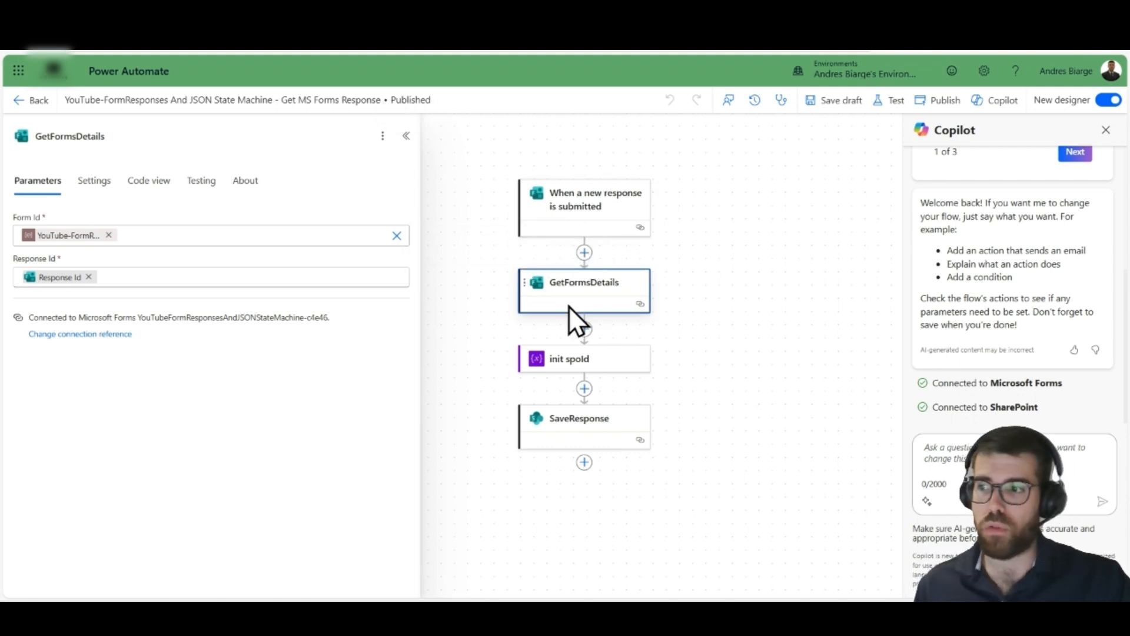
key("ctrl+2")
left_click_drag(501, 259, 676, 321)
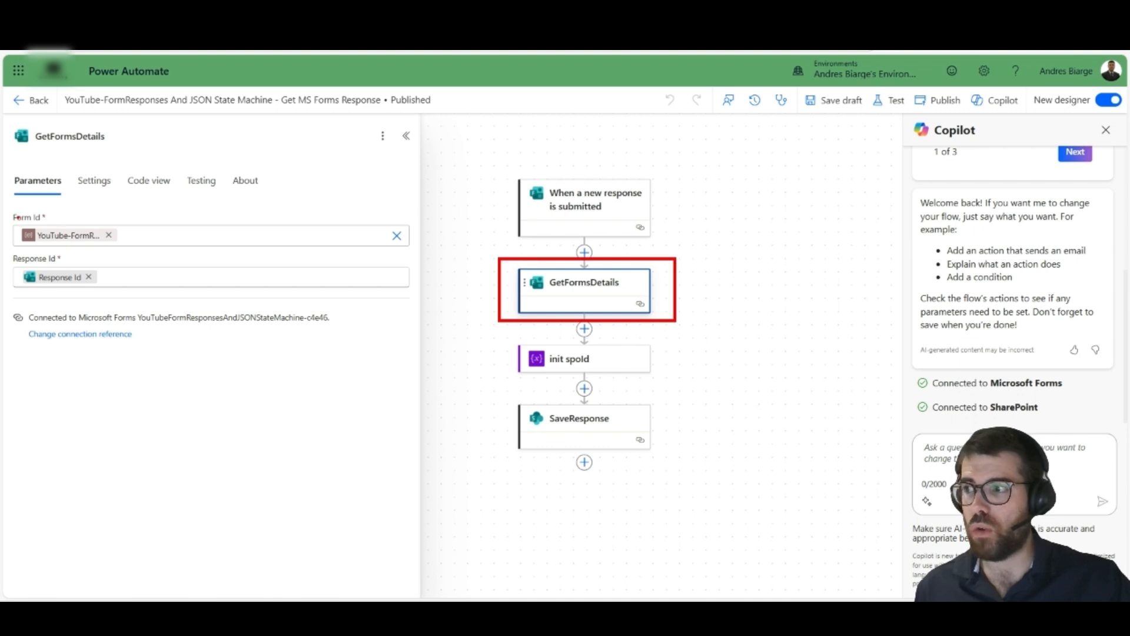
left_click_drag(14, 210, 134, 250)
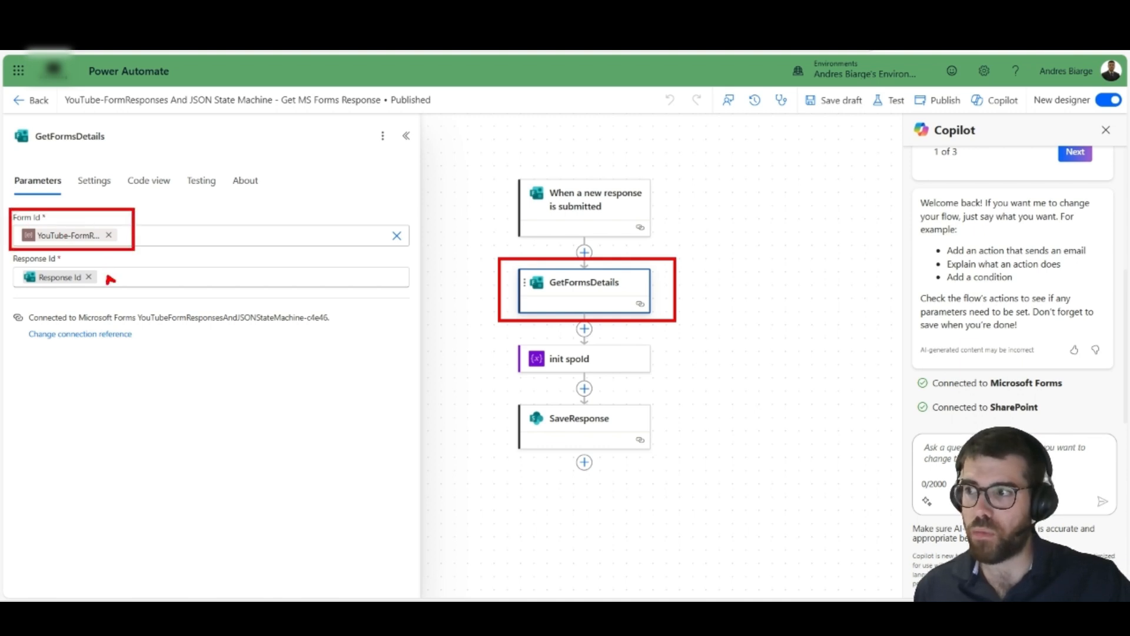
mouse_move(531, 178)
left_mouse_down()
mouse_move(619, 244)
mouse_move(559, 191)
left_mouse_up()
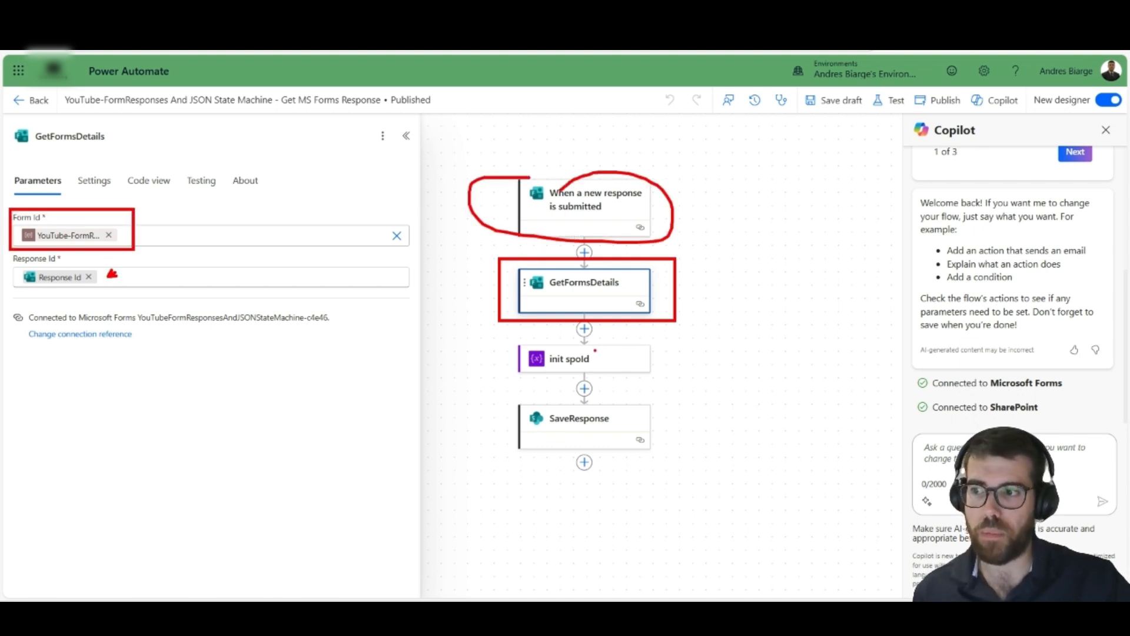
key("Escape")
Open the SaveResponse action and point out its Site Address and List Name parameters
left_click(586, 437)
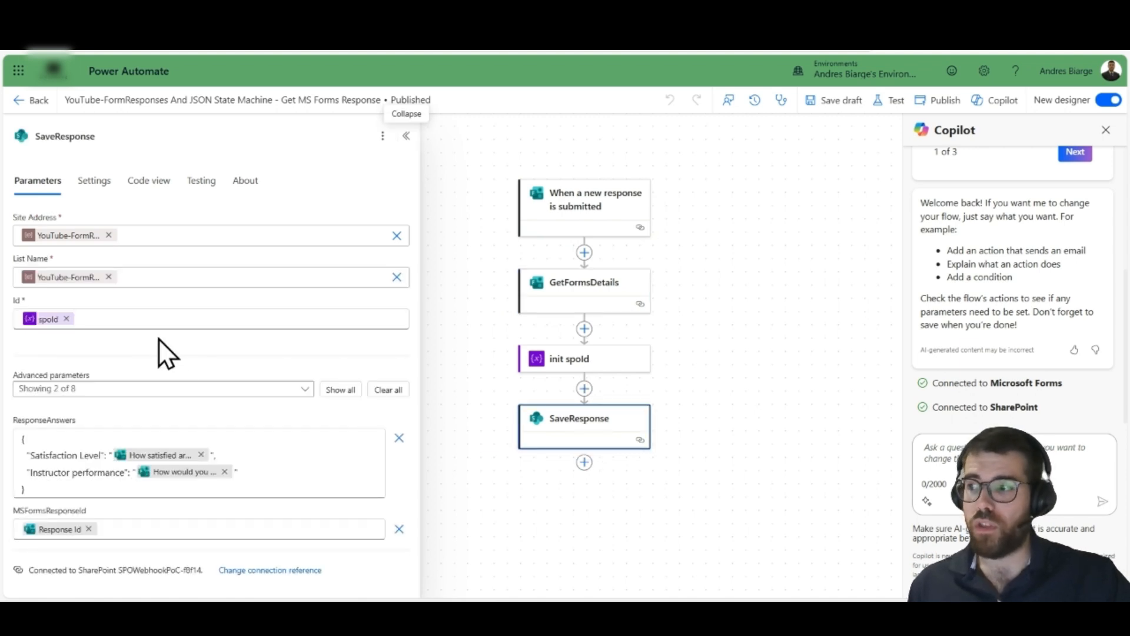
left_click_drag(172, 221, 223, 205)
left_click_drag(157, 286, 239, 281)
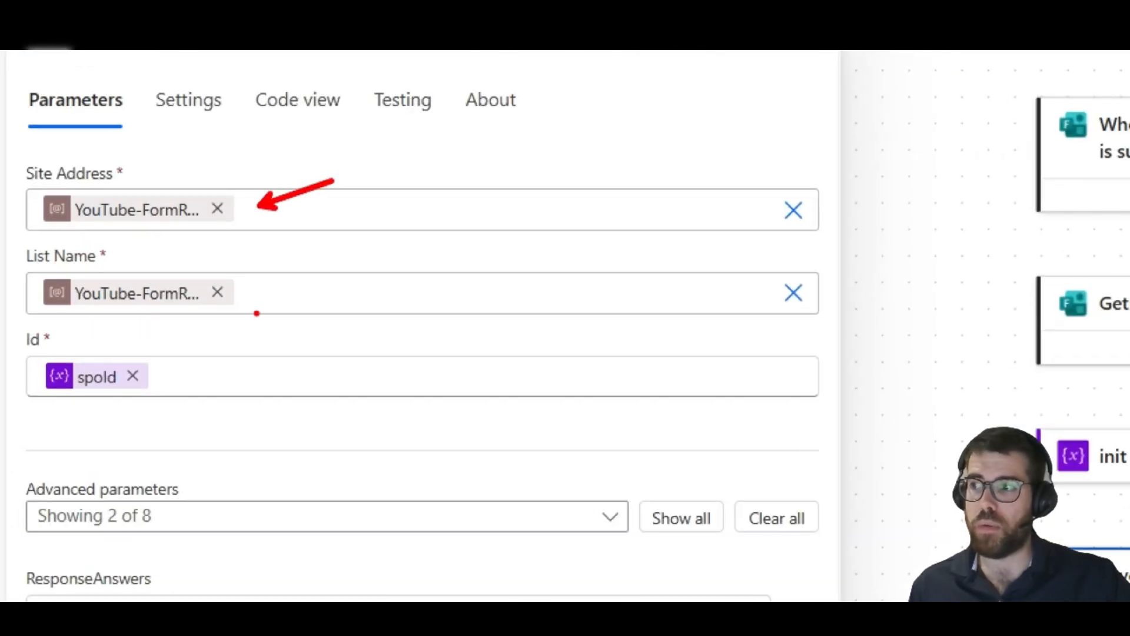
key("Escape")
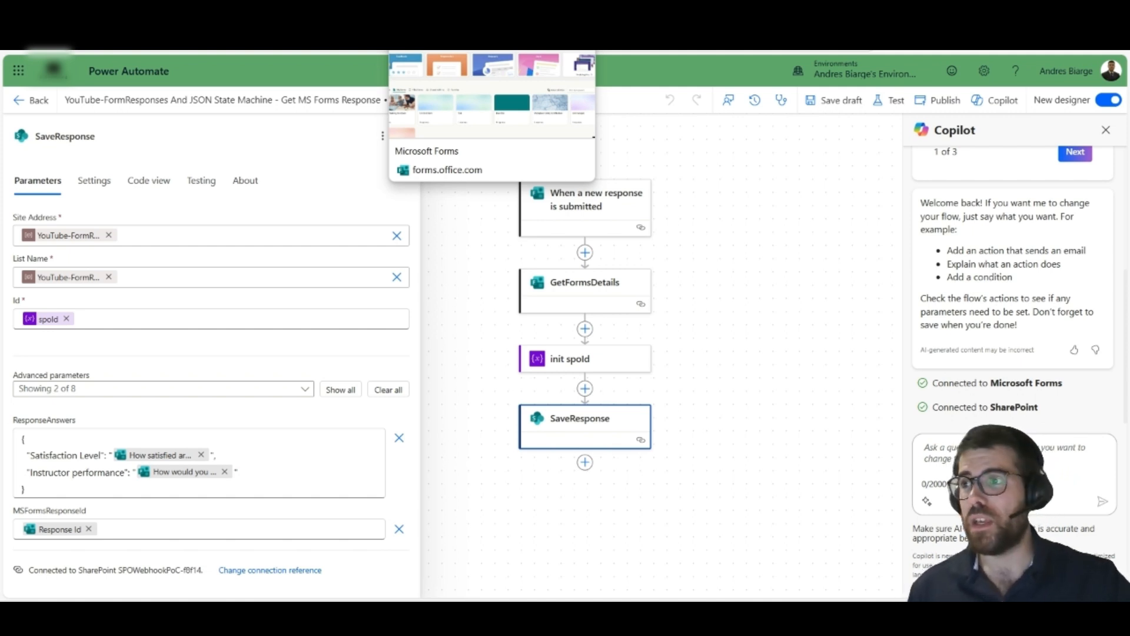
Switch to Microsoft Forms and locate the Internal Training Feedback form among the owned forms
left_click(438, 13)
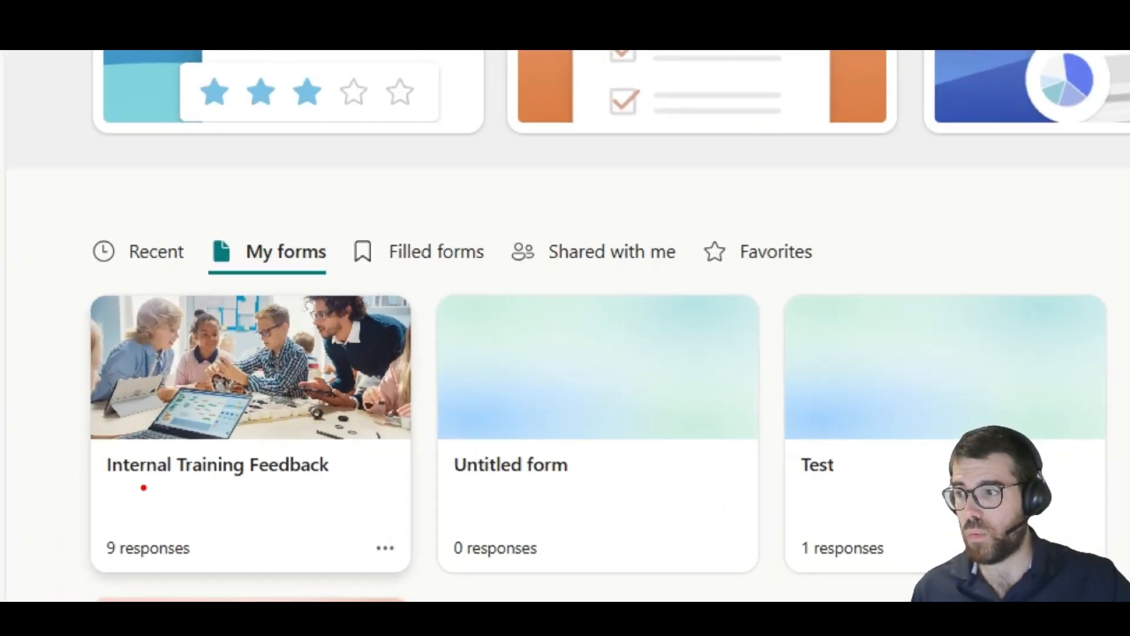
left_click_drag(118, 475, 304, 474)
key("Escape")
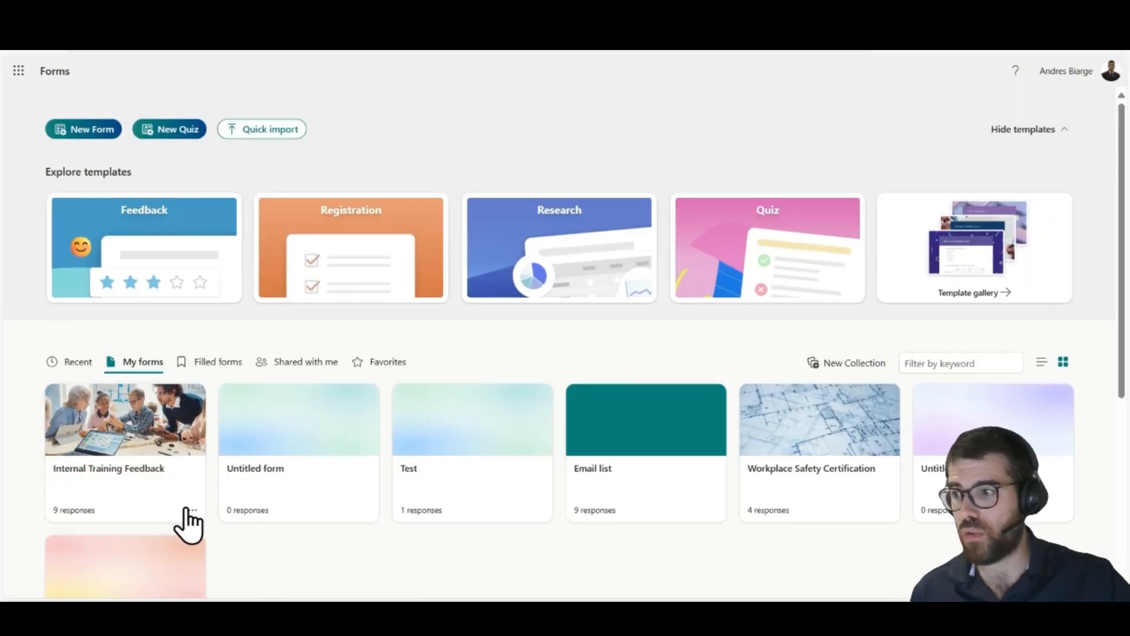
Try to copy the Internal Training Feedback form
left_click(193, 510)
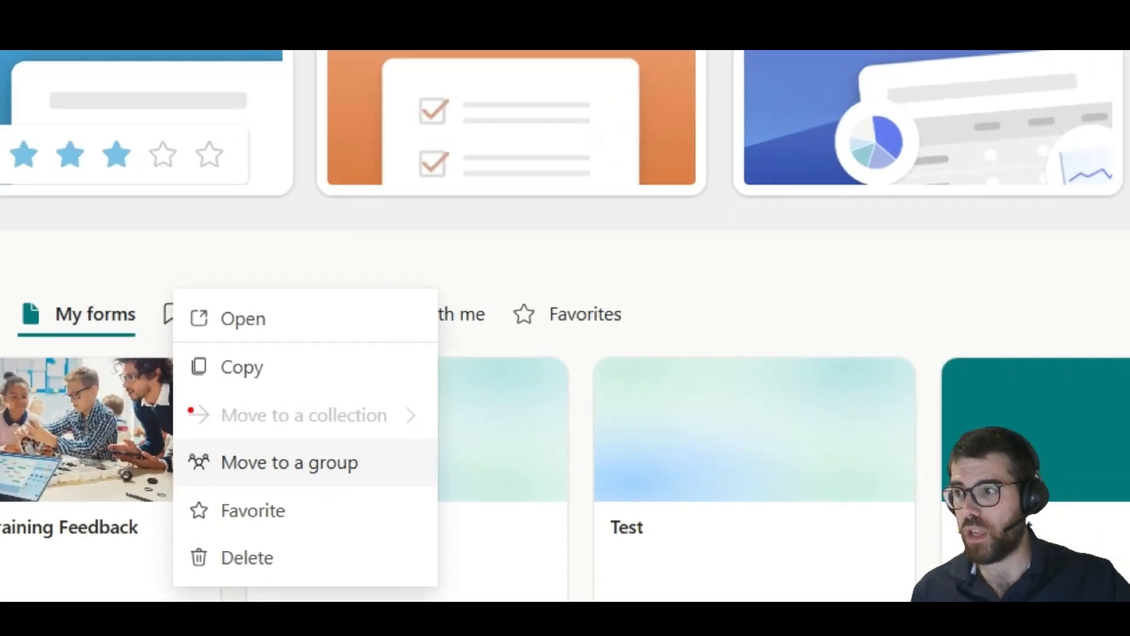
left_click_drag(160, 353, 330, 380)
key("Escape")
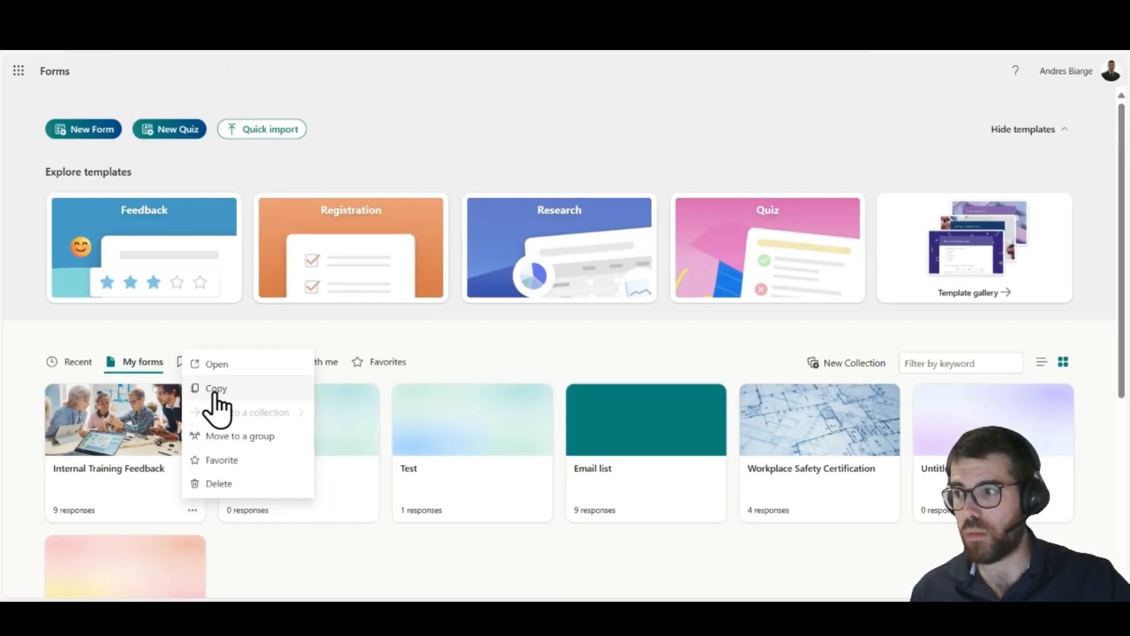
left_click(216, 392)
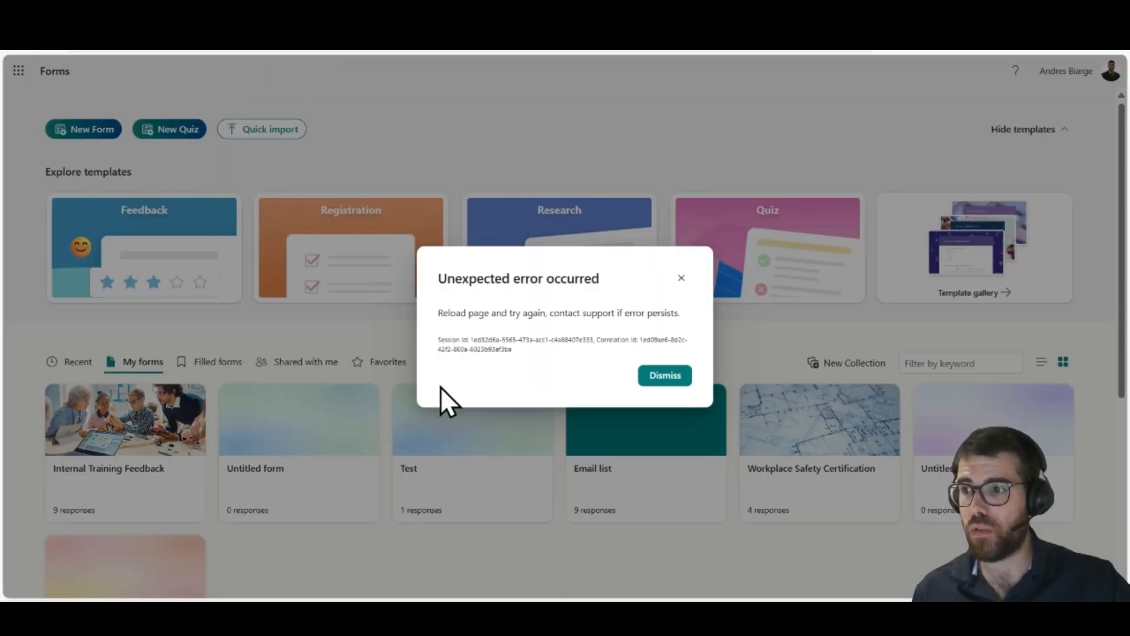
left_click(671, 377)
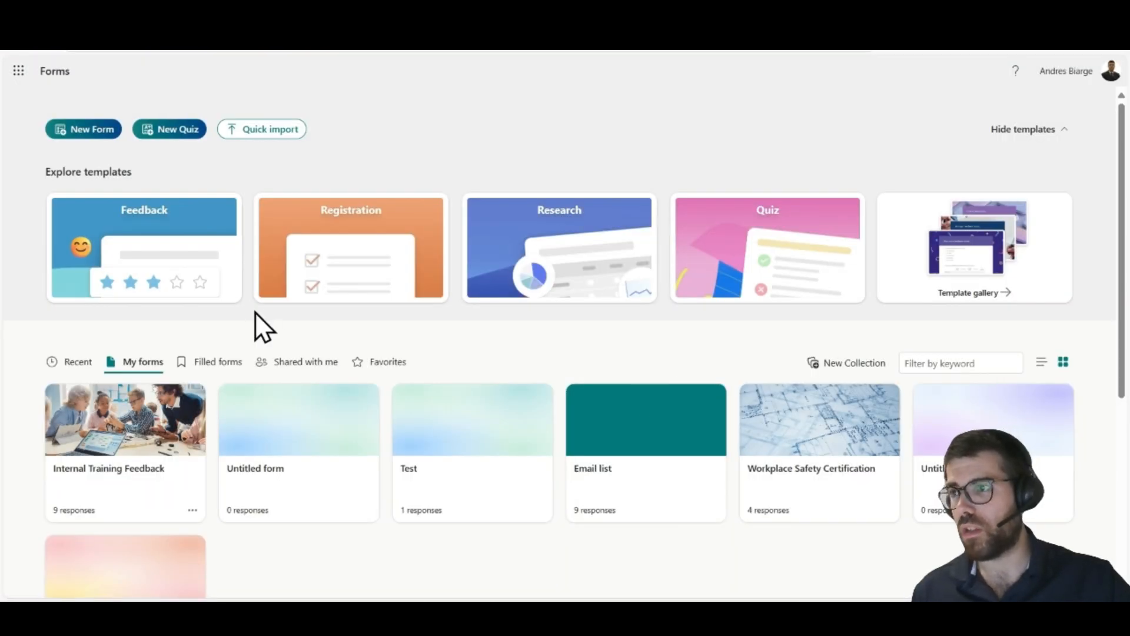
Reload the Forms home page and make a copy of the Internal Training Feedback form
key("F5")
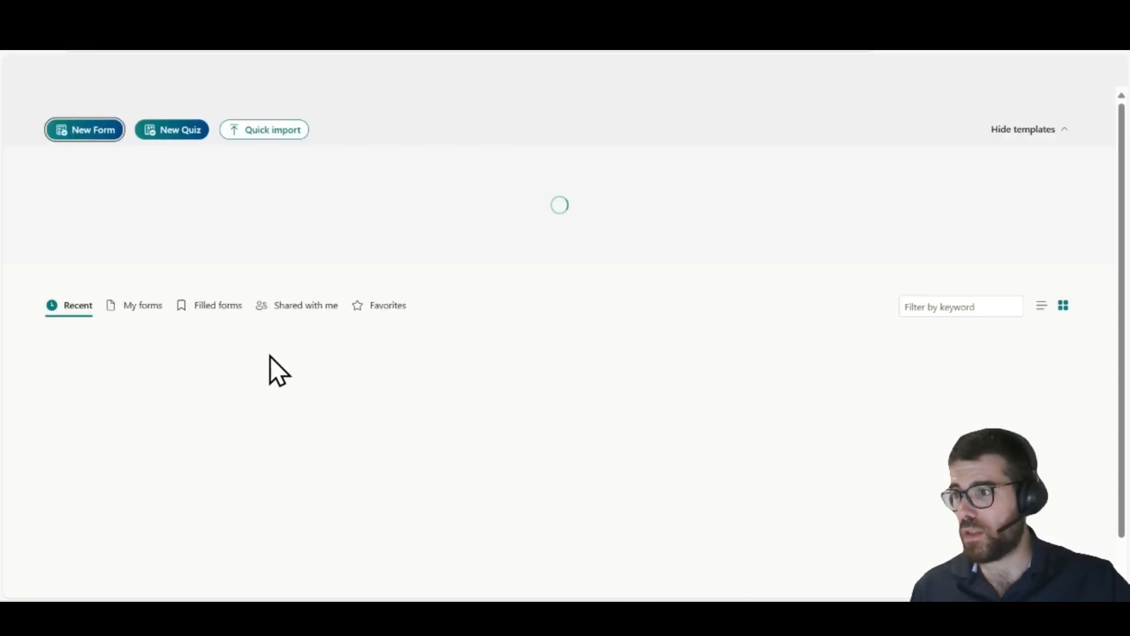
left_click(192, 511)
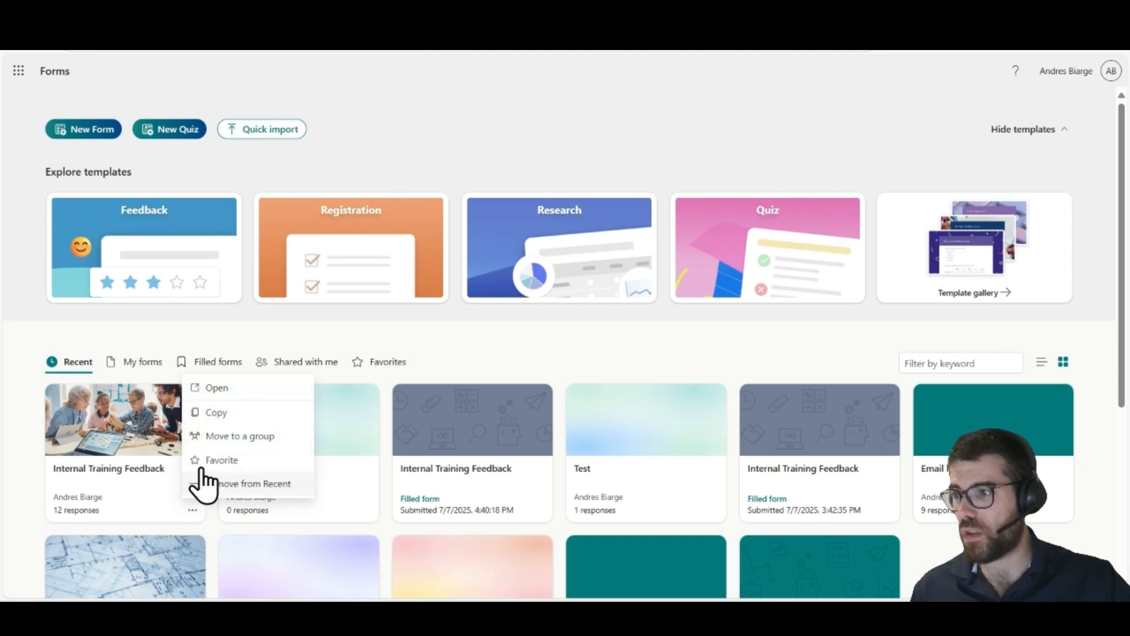
left_click(225, 418)
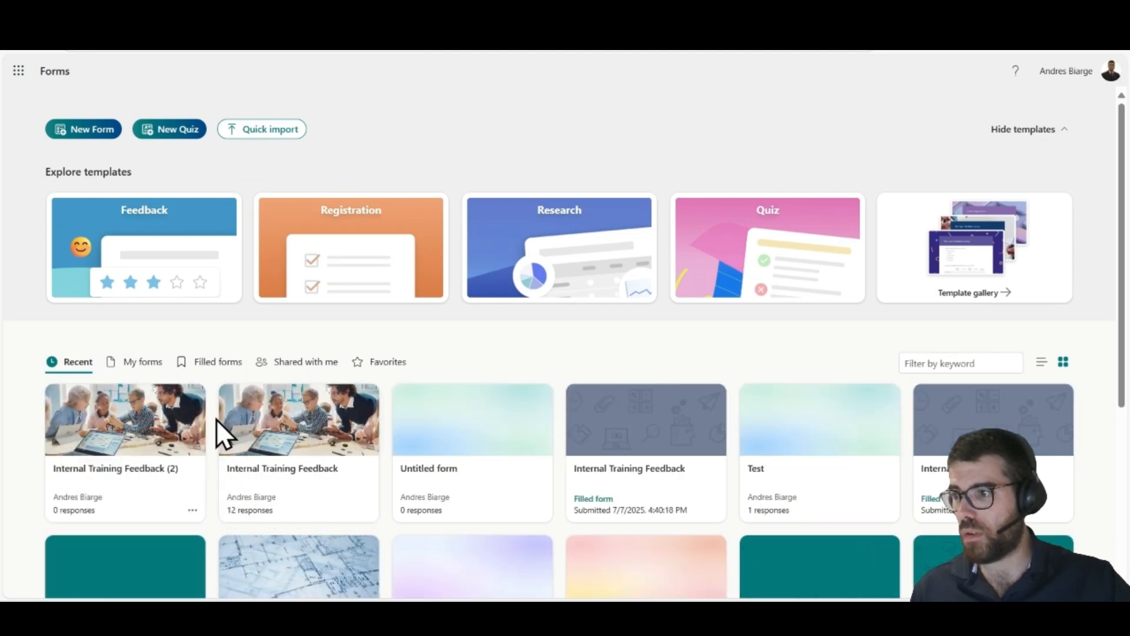
Open the Internal Training Feedback (2) form for editing and inspect the form id in its page address
left_click(139, 462)
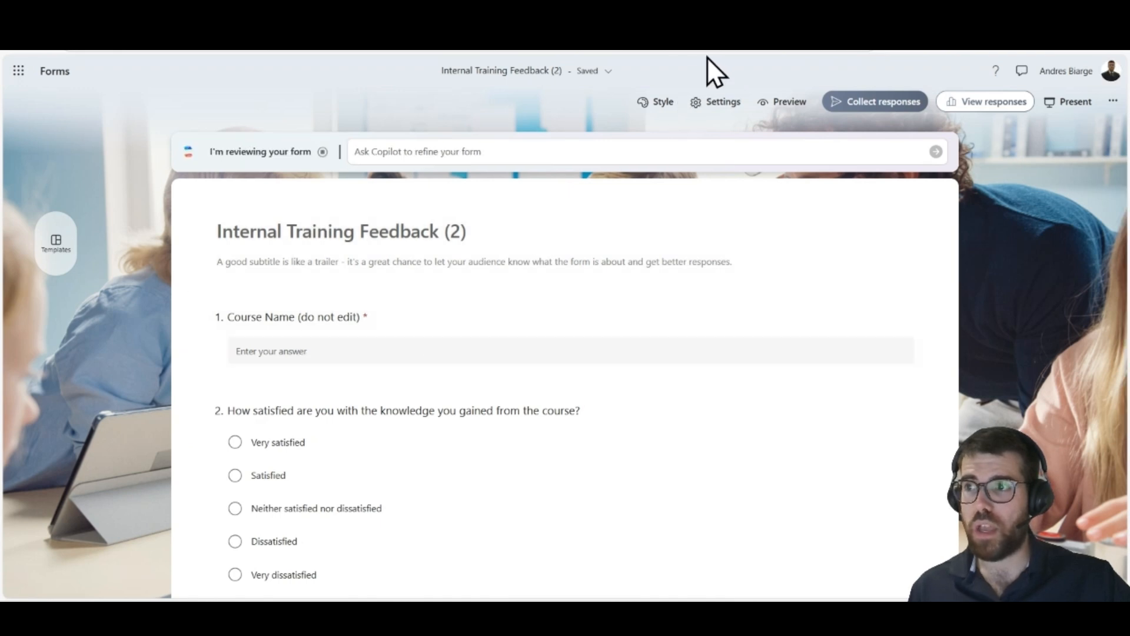
left_click(536, 41)
left_click_drag(542, 41, 953, 53)
left_click(968, 207)
key("ctrl+2")
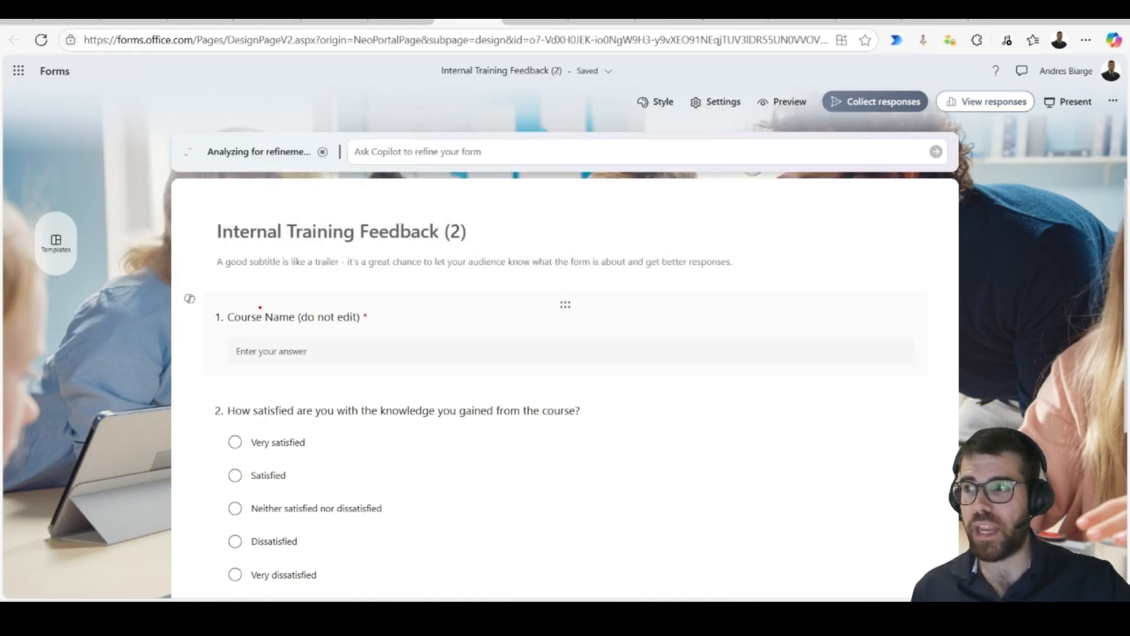
Review the copied form's course name, knowledge satisfaction and instructor performance questions
left_click_drag(207, 299, 387, 325)
left_click_drag(225, 391, 634, 423)
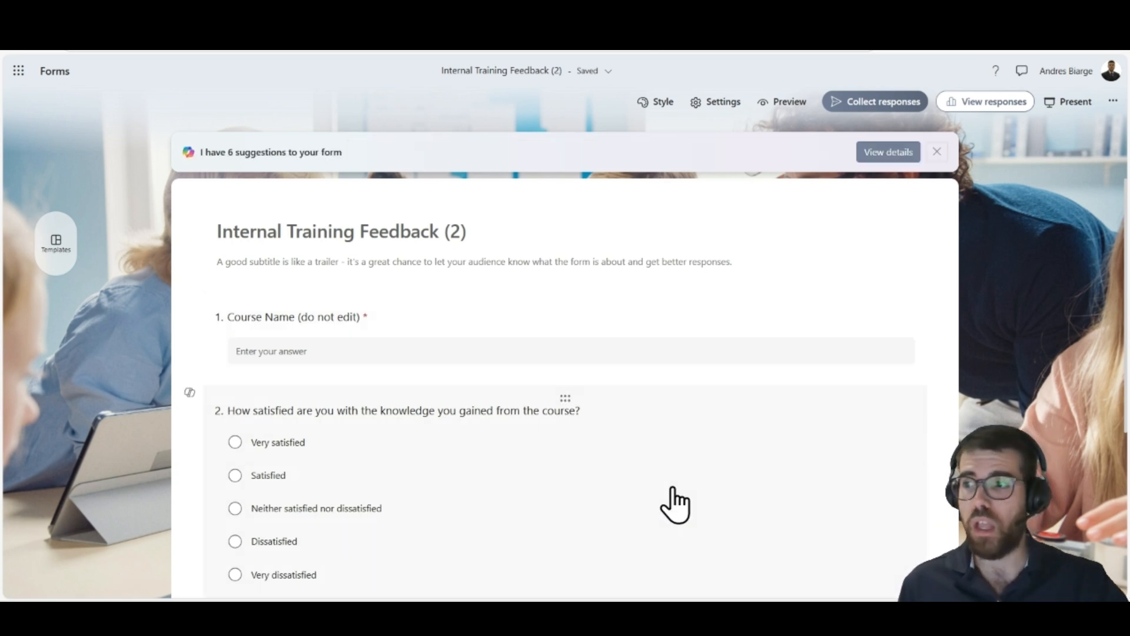
scroll(676, 503, "down", 5)
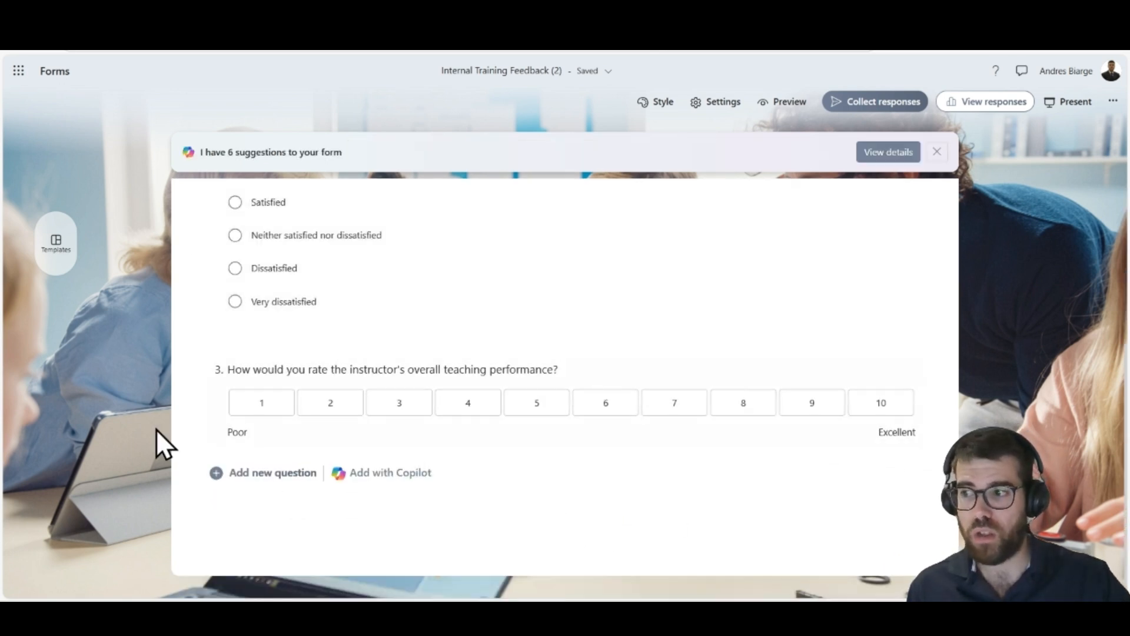
scroll(240, 483, "up", 5)
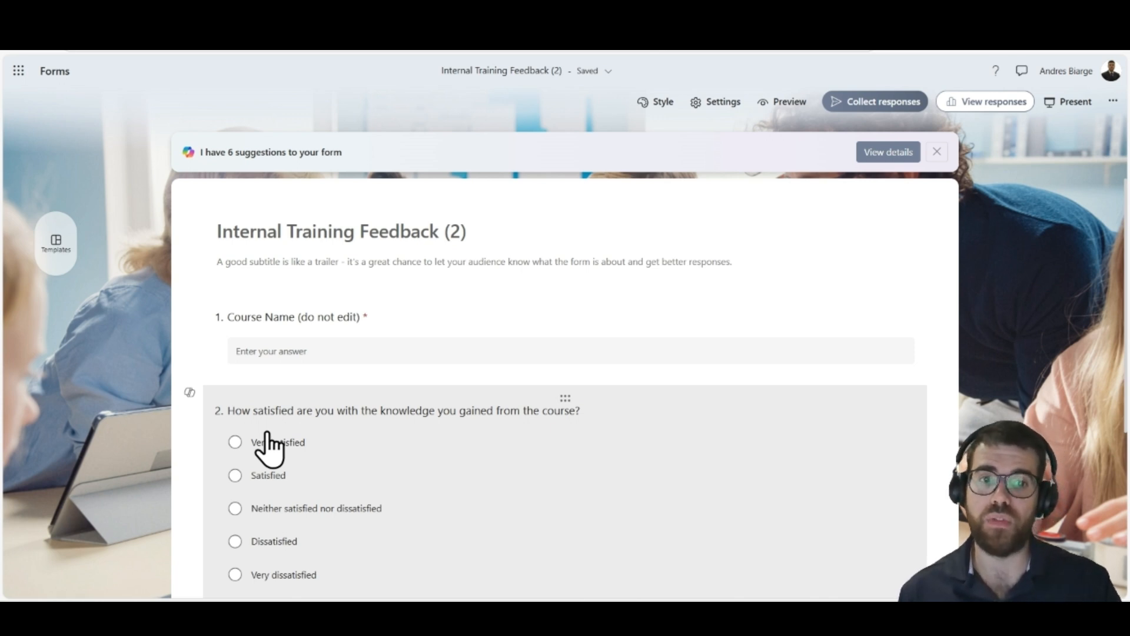
scroll(268, 443, "down", 5)
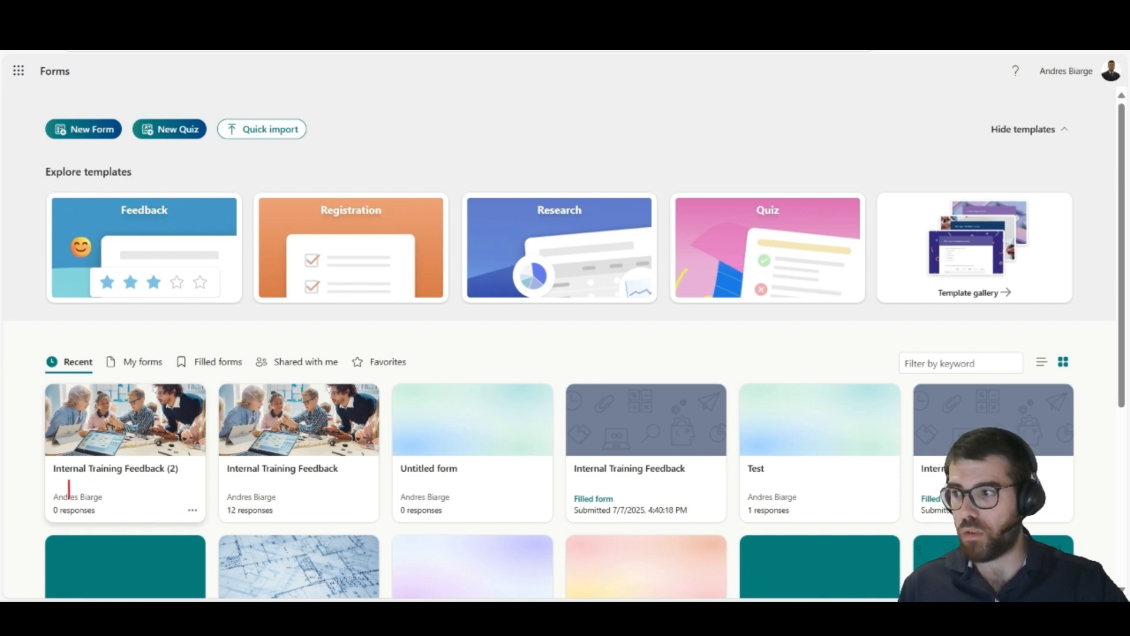
On the Forms home page, annotate the copied form PROD and the original DEV, cross out the copy, and clear the annotations
type("PROD")
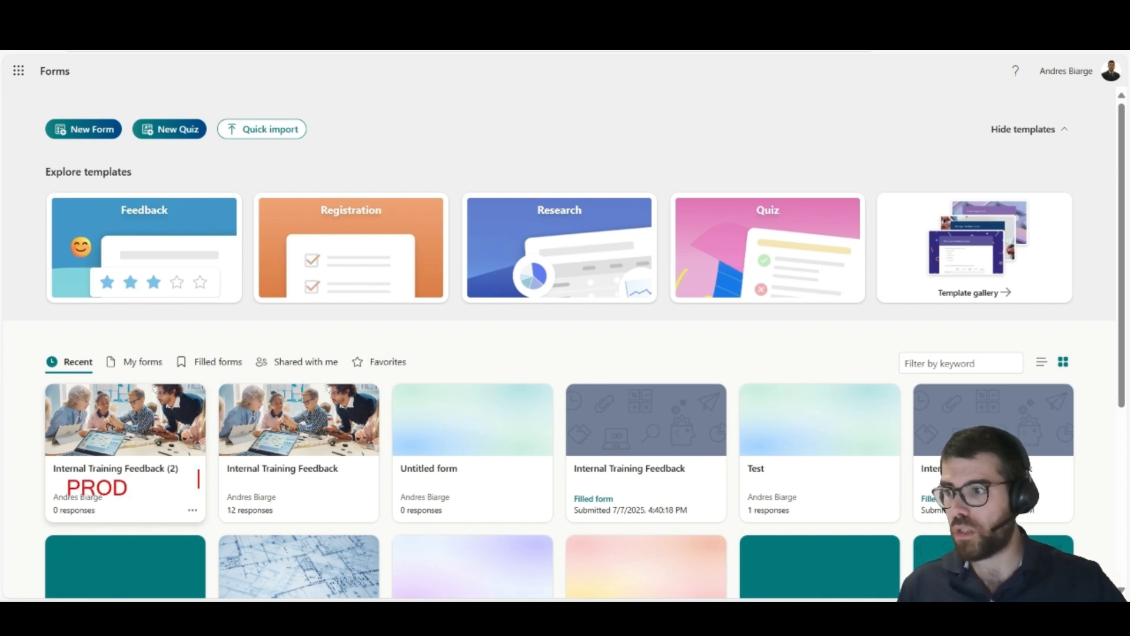
type("DEV")
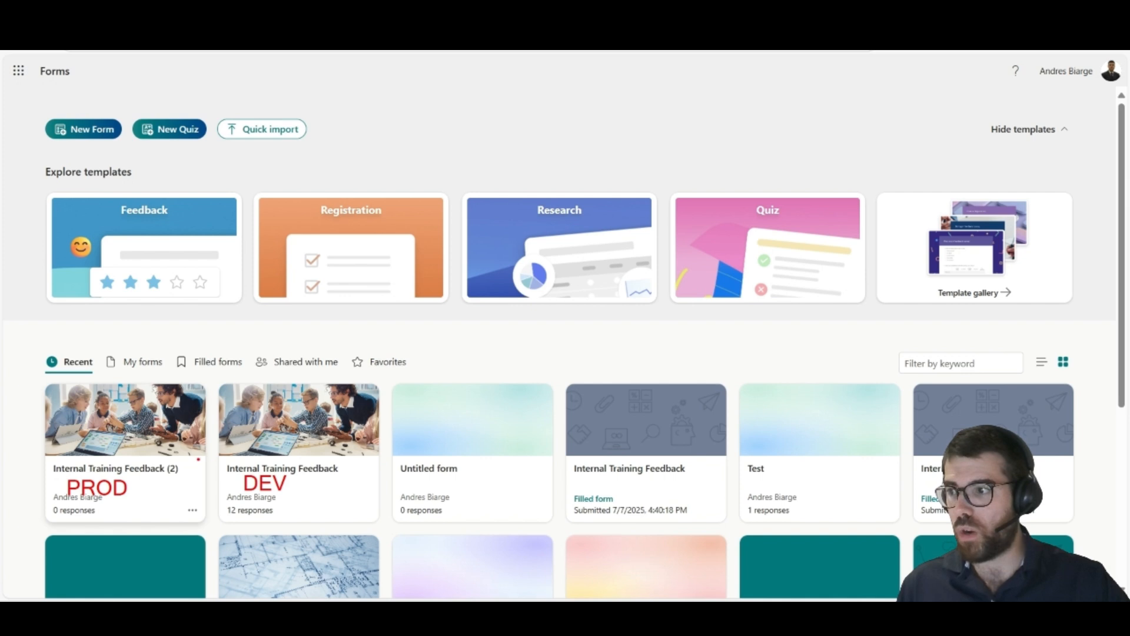
left_click_drag(66, 396, 182, 528)
left_click_drag(164, 411, 92, 503)
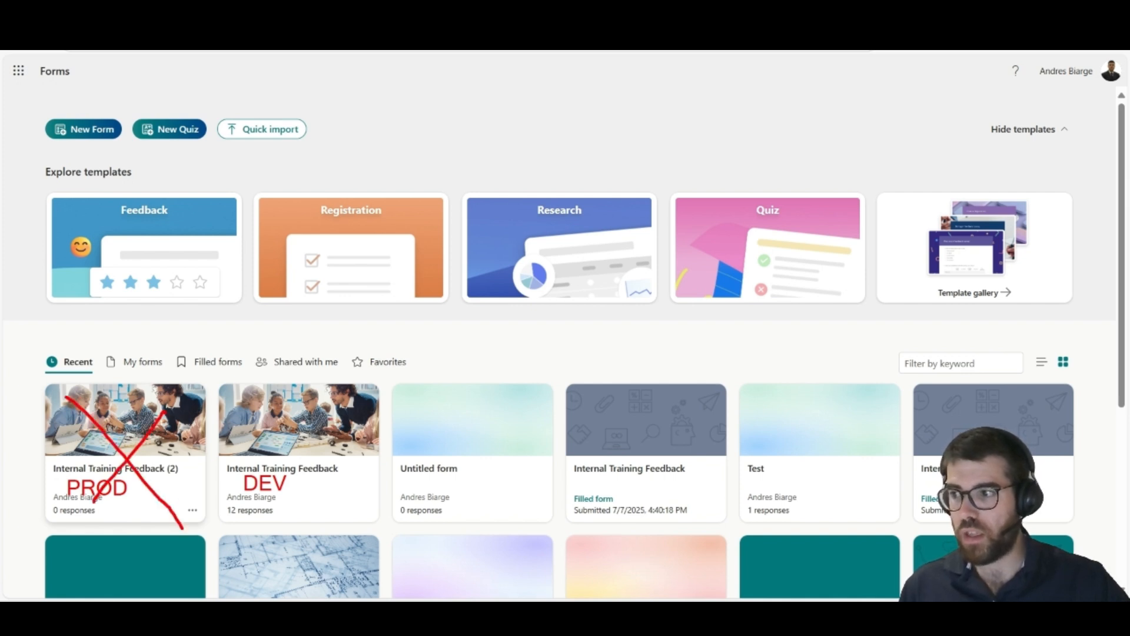
left_click_drag(359, 480, 384, 488)
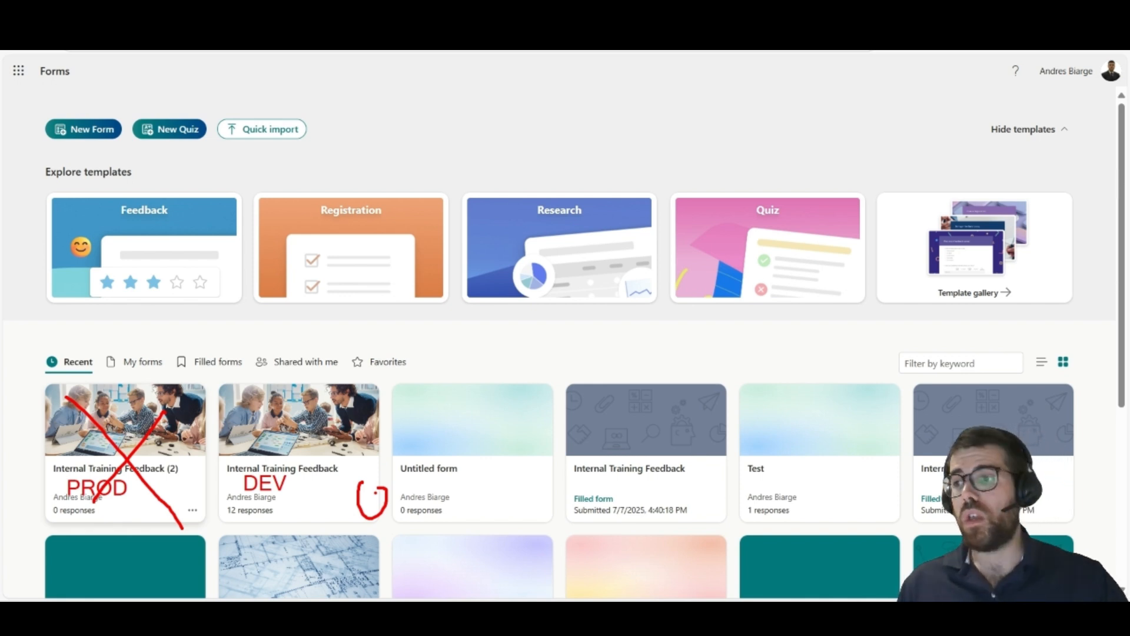
key("Escape")
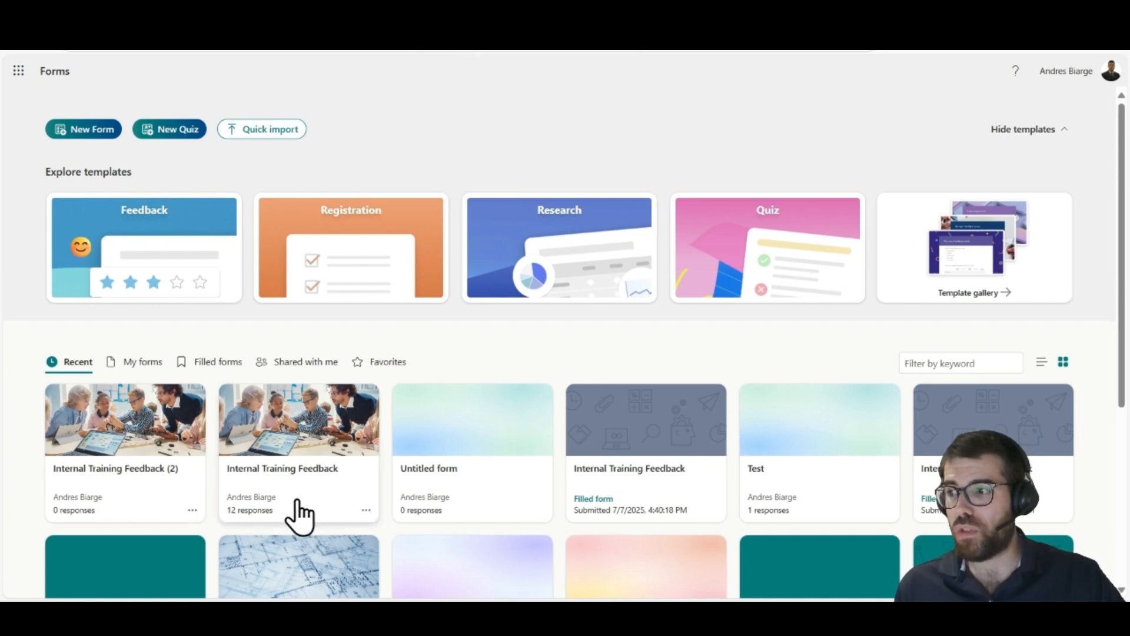
Open the original Internal Training Feedback form and check its options for sending and collecting responses
left_click(297, 459)
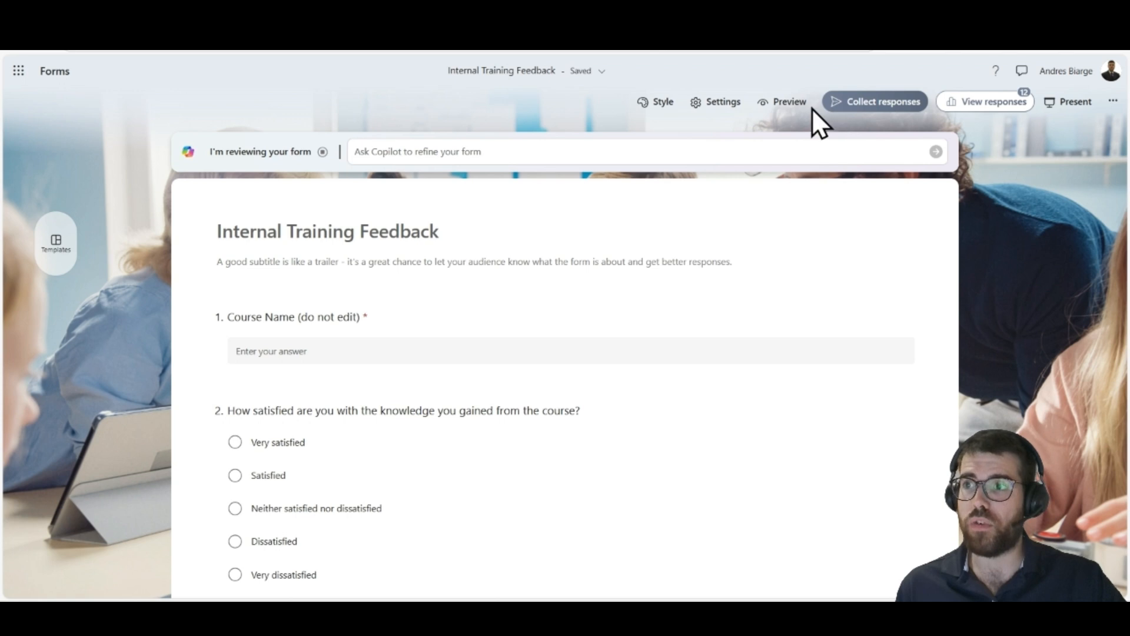
left_click(837, 101)
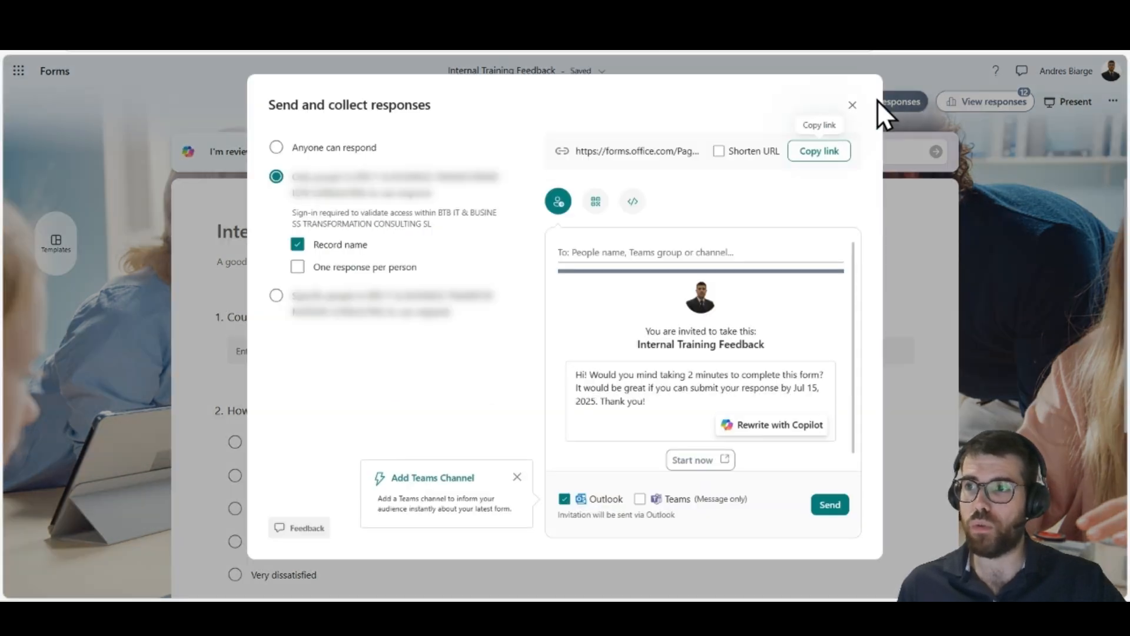
left_click(853, 106)
Review the original form's responses overview for the course name, knowledge satisfaction and instructor performance questions, and return to the questions
left_click(953, 103)
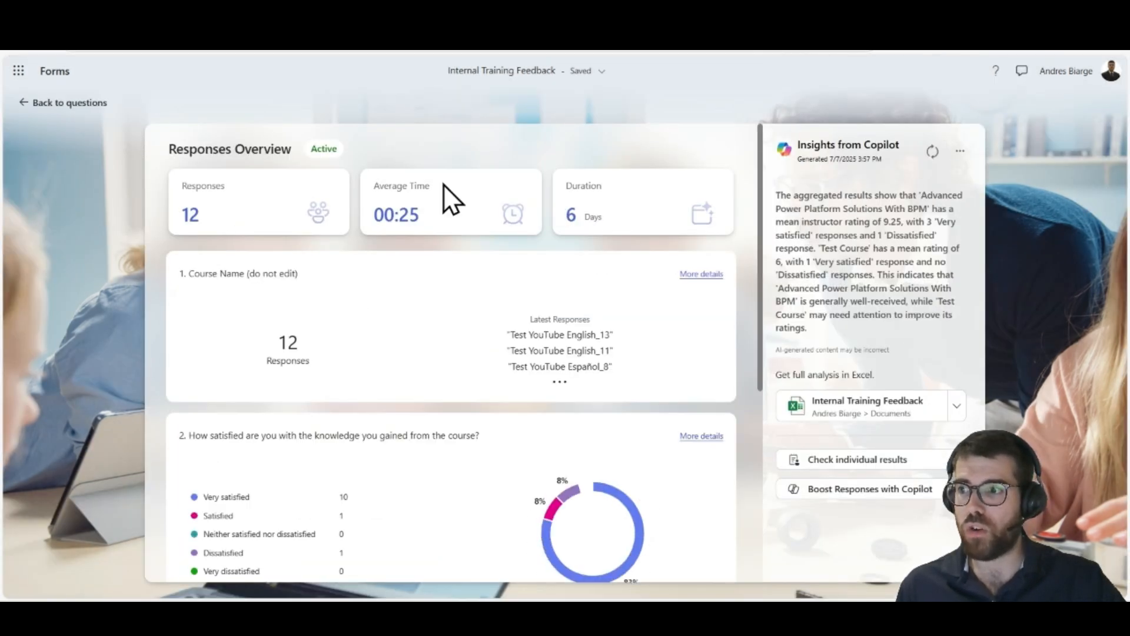
scroll(362, 312, "down", 10)
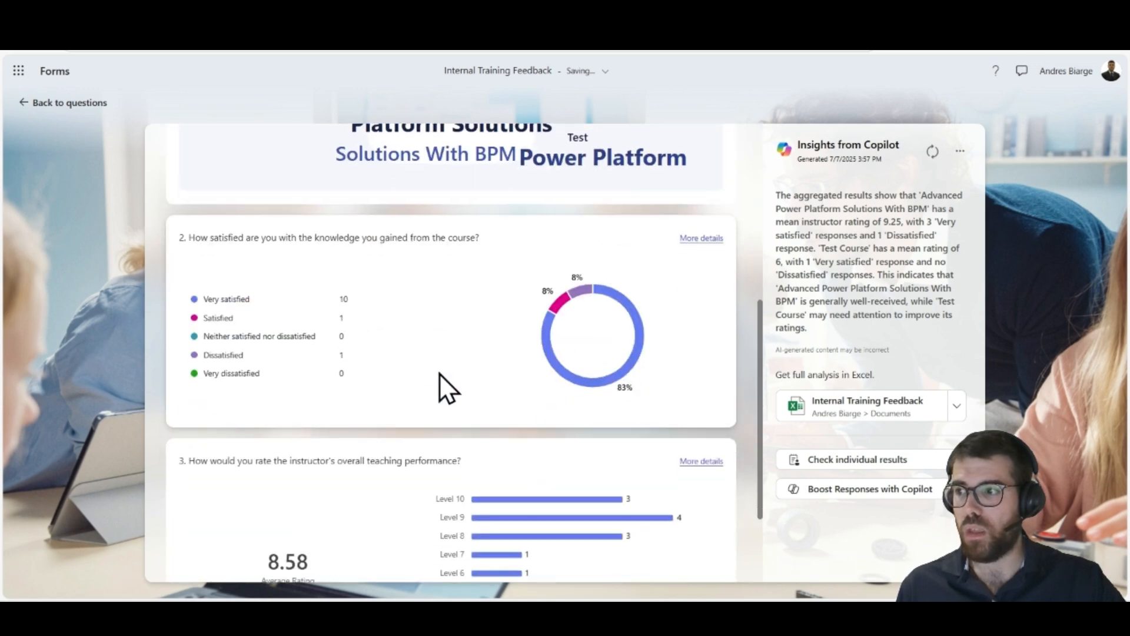
scroll(412, 419, "up", 10)
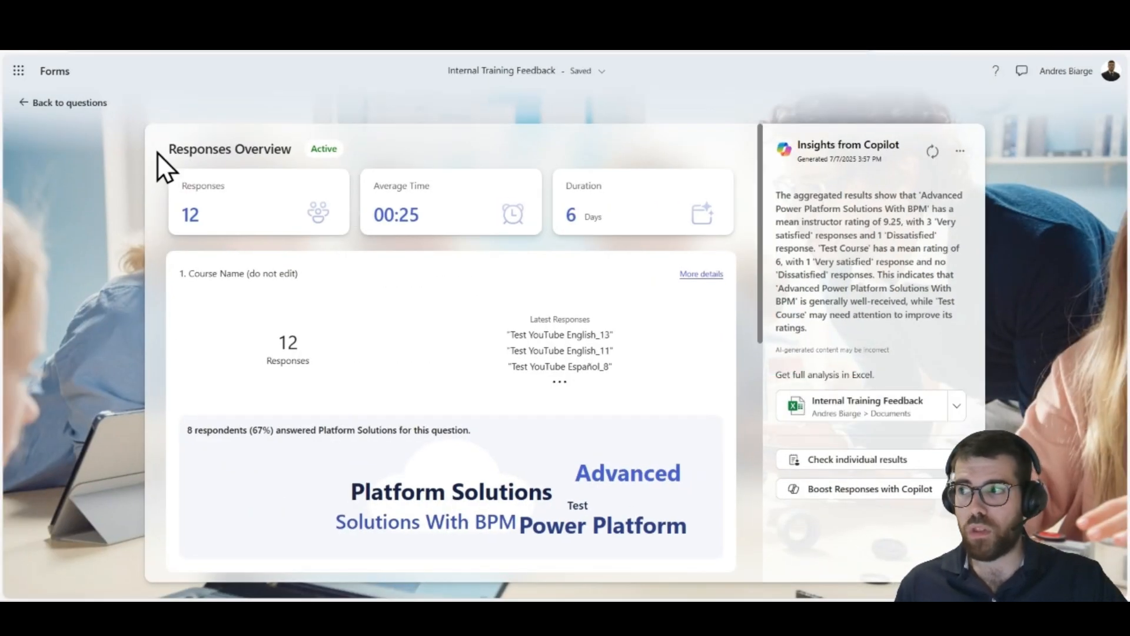
left_click(92, 108)
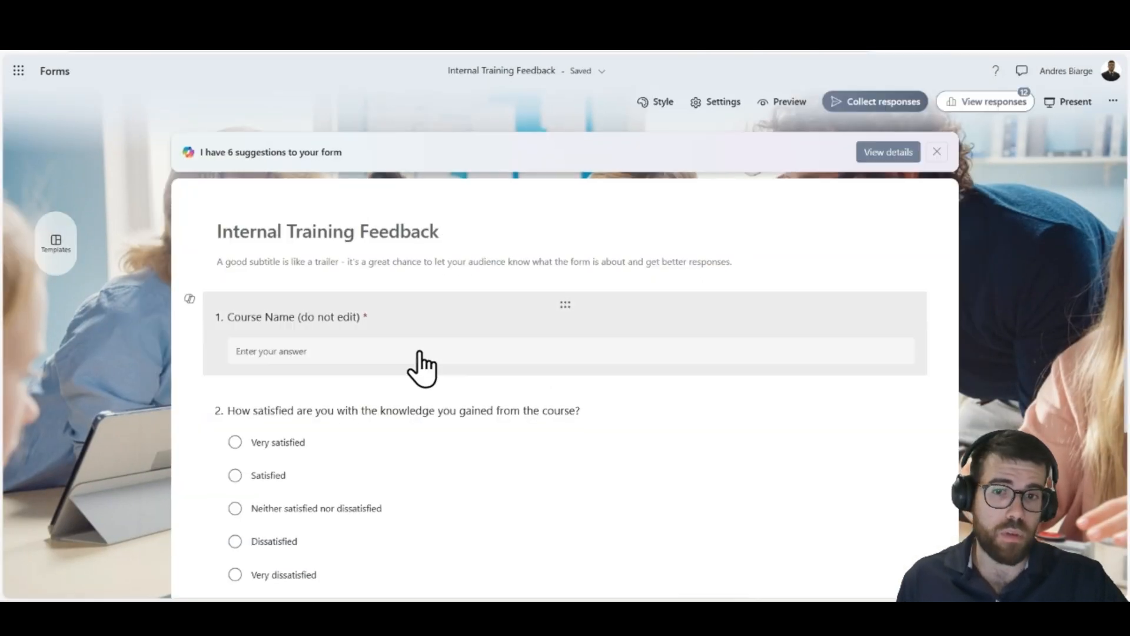